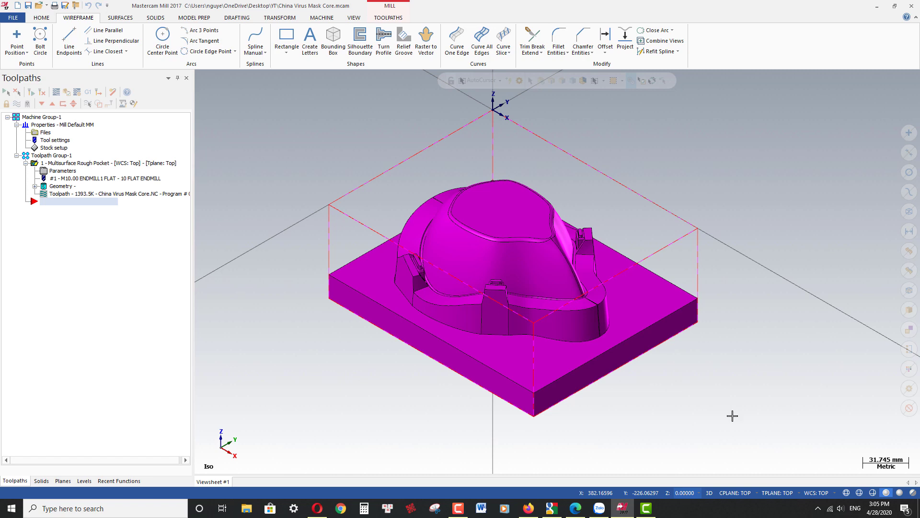
Begin a Project operation and select the boundary edges around the clip block at the mask core's lower-left in top view
{"action": "left_click", "coordinate": [625, 41]}
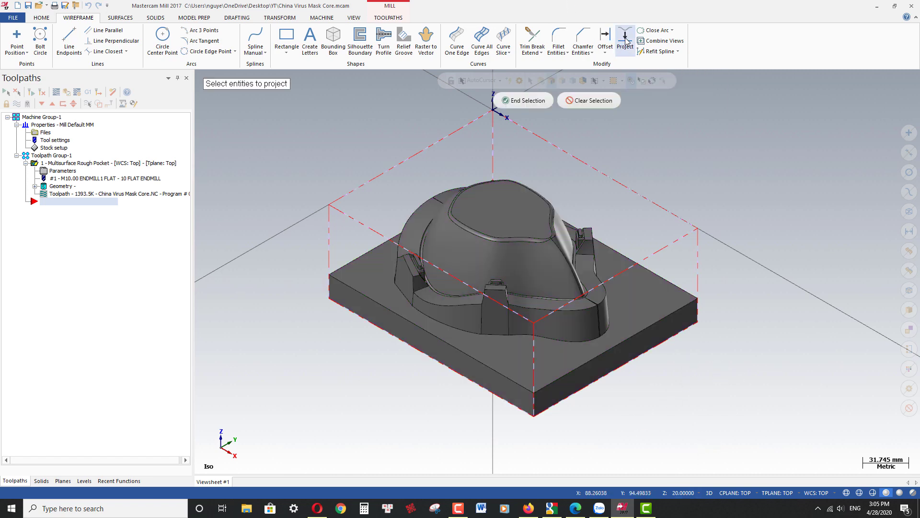
{"action": "key", "text": "alt+1"}
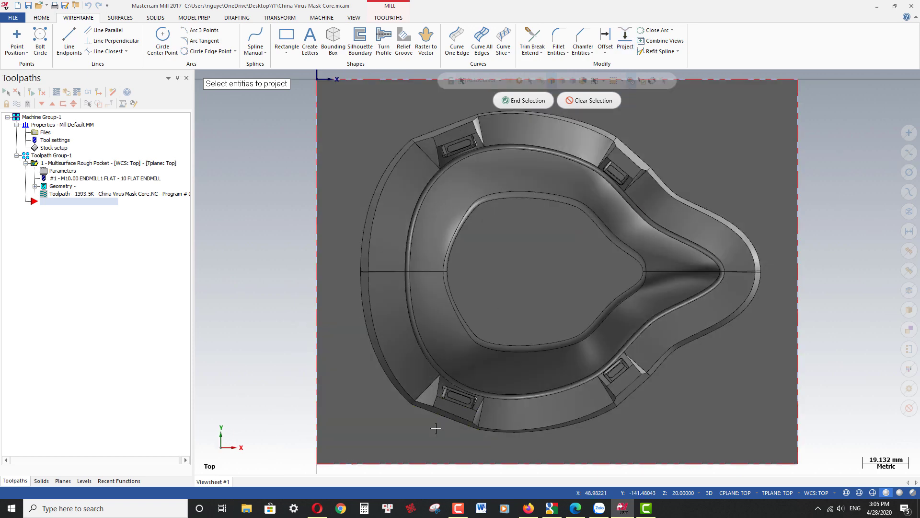
{"action": "scroll", "coordinate": [454, 423], "scroll_direction": "up", "scroll_amount": 4}
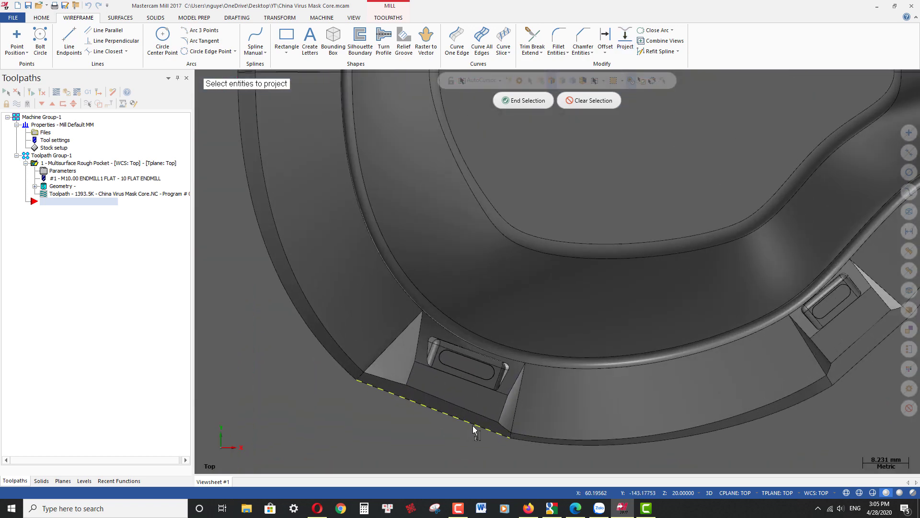
{"action": "left_click", "coordinate": [472, 425]}
{"action": "left_click", "coordinate": [371, 364]}
{"action": "left_click", "coordinate": [436, 322]}
{"action": "left_click", "coordinate": [522, 395]}
{"action": "scroll", "coordinate": [518, 400], "scroll_direction": "up", "scroll_amount": 5}
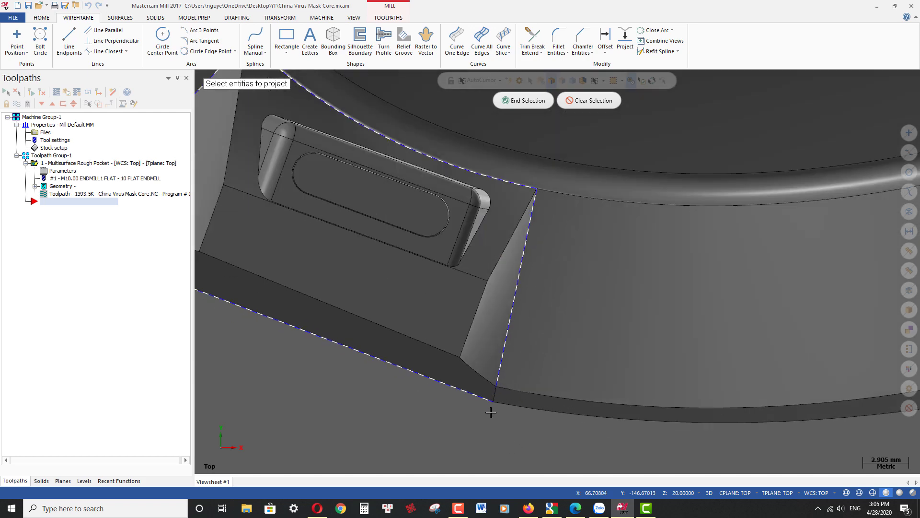
{"action": "scroll", "coordinate": [494, 398], "scroll_direction": "down", "scroll_amount": 10}
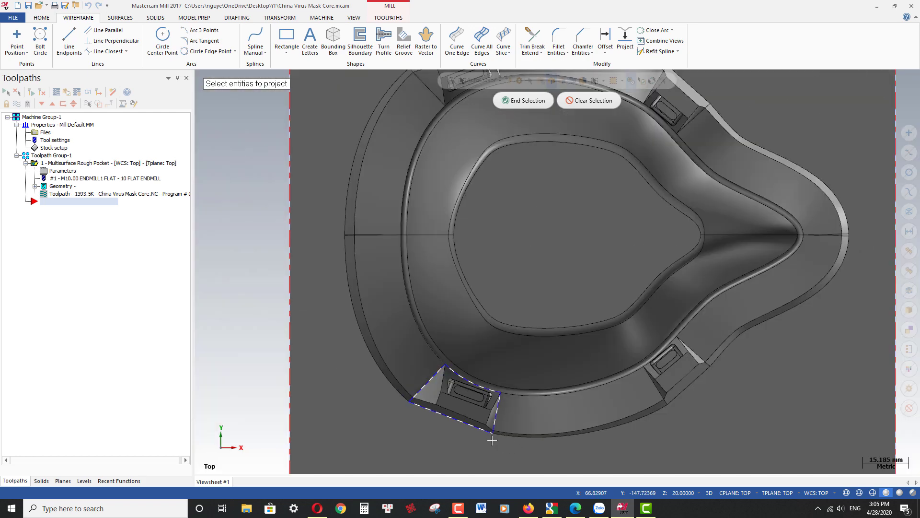
Add the boundary edges around the mask core's upper-left clip block to the entities for projection
{"action": "scroll", "coordinate": [497, 207], "scroll_direction": "up", "scroll_amount": 5}
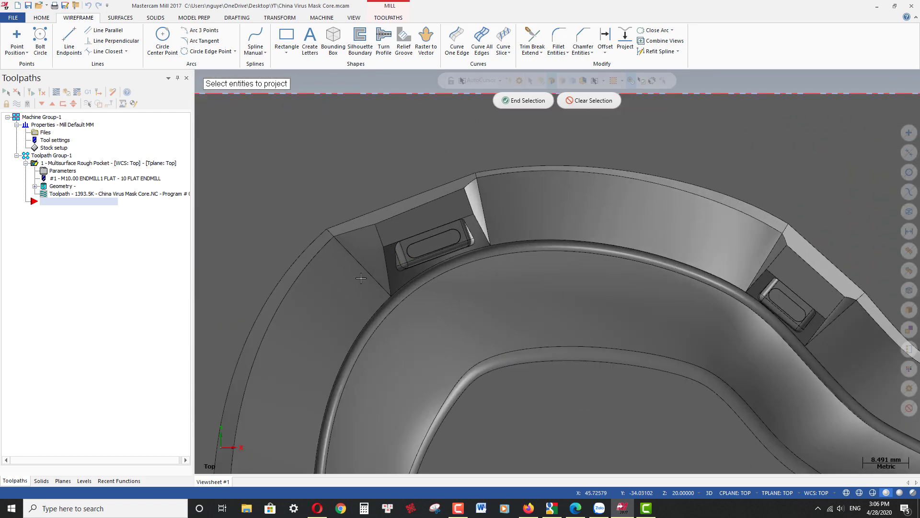
{"action": "left_click", "coordinate": [368, 278]}
{"action": "left_click", "coordinate": [342, 223]}
{"action": "scroll", "coordinate": [480, 179], "scroll_direction": "up", "scroll_amount": 5}
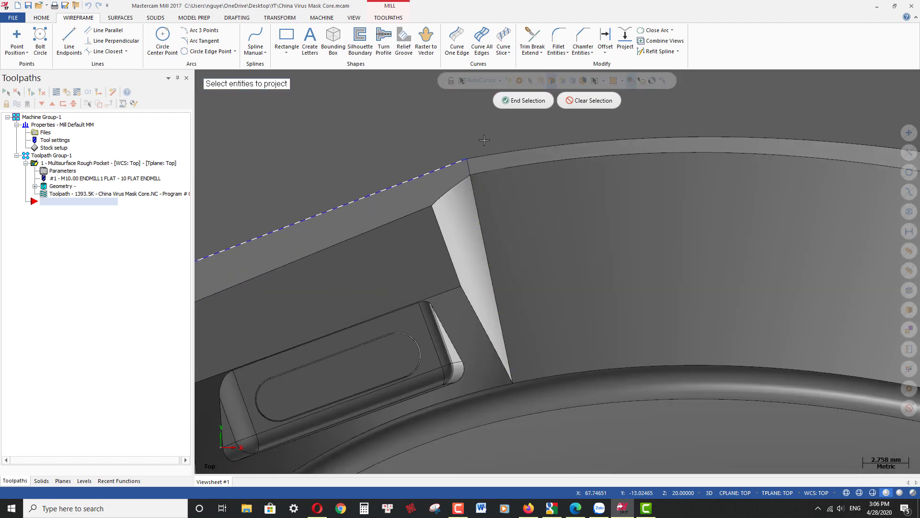
{"action": "left_click", "coordinate": [475, 194]}
{"action": "scroll", "coordinate": [484, 240], "scroll_direction": "down", "scroll_amount": 4}
{"action": "scroll", "coordinate": [427, 373], "scroll_direction": "up", "scroll_amount": 4}
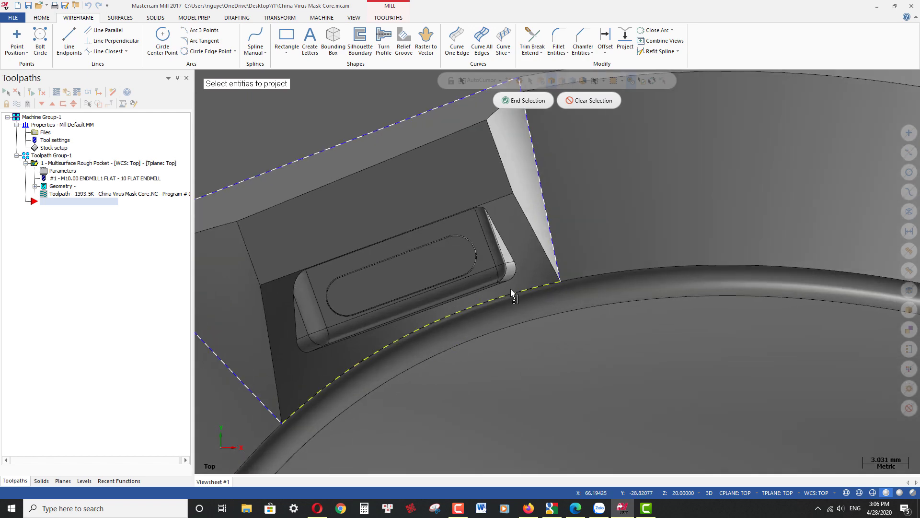
{"action": "left_click", "coordinate": [515, 295]}
{"action": "scroll", "coordinate": [518, 302], "scroll_direction": "down", "scroll_amount": 7}
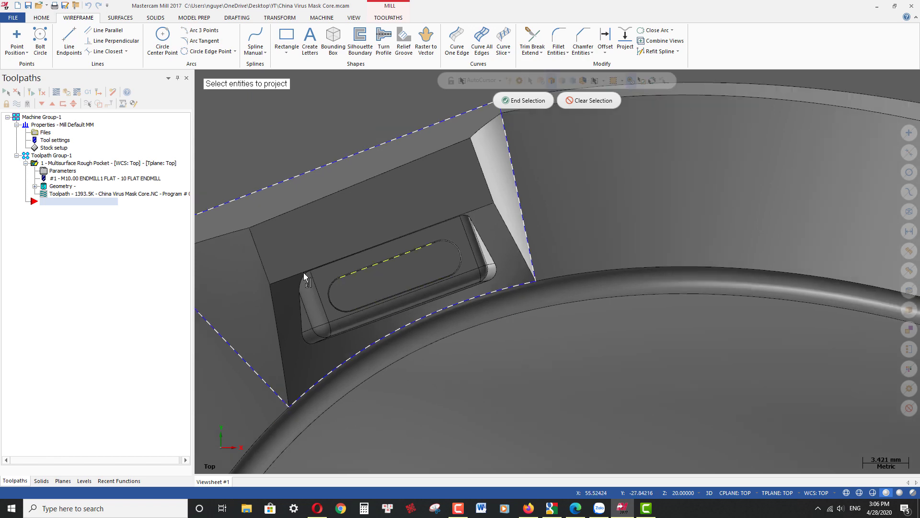
Add the boundary edges around the mask core's upper-right clip block to the projection selection
{"action": "scroll", "coordinate": [520, 312], "scroll_direction": "up", "scroll_amount": 4}
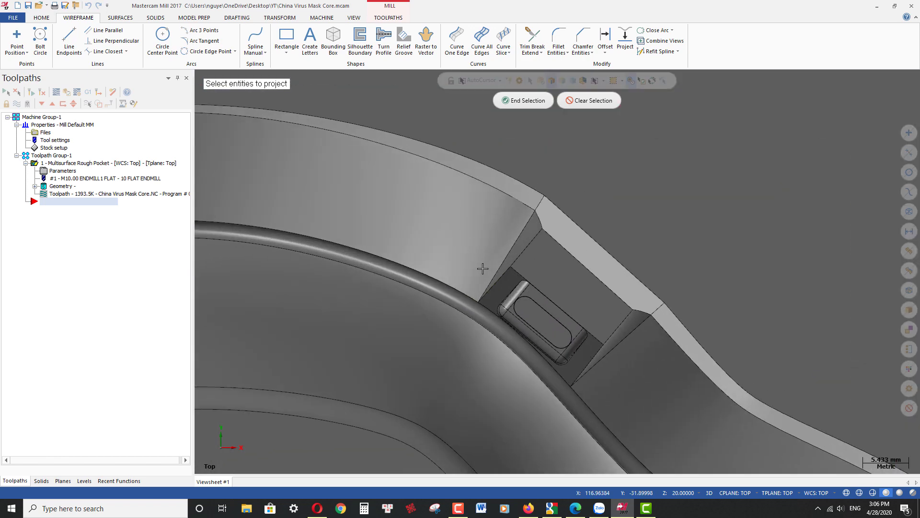
{"action": "left_click", "coordinate": [496, 274]}
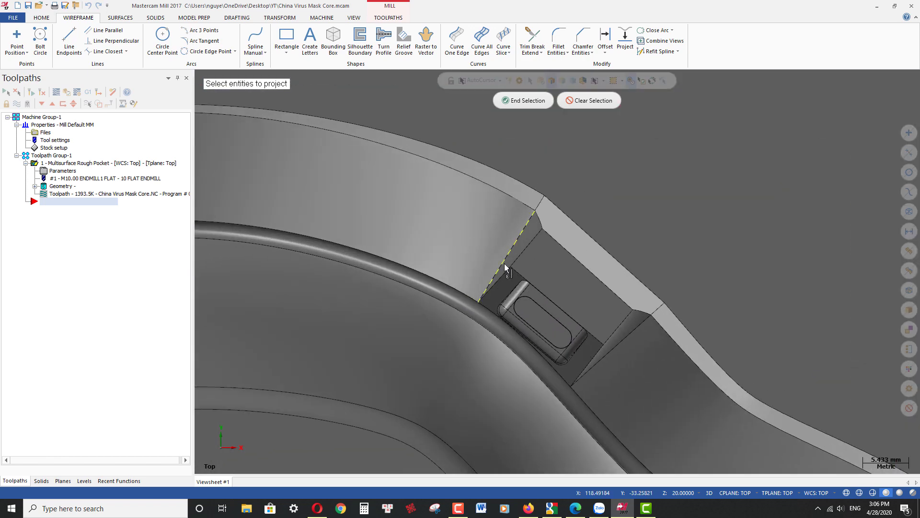
{"action": "left_click", "coordinate": [540, 203]}
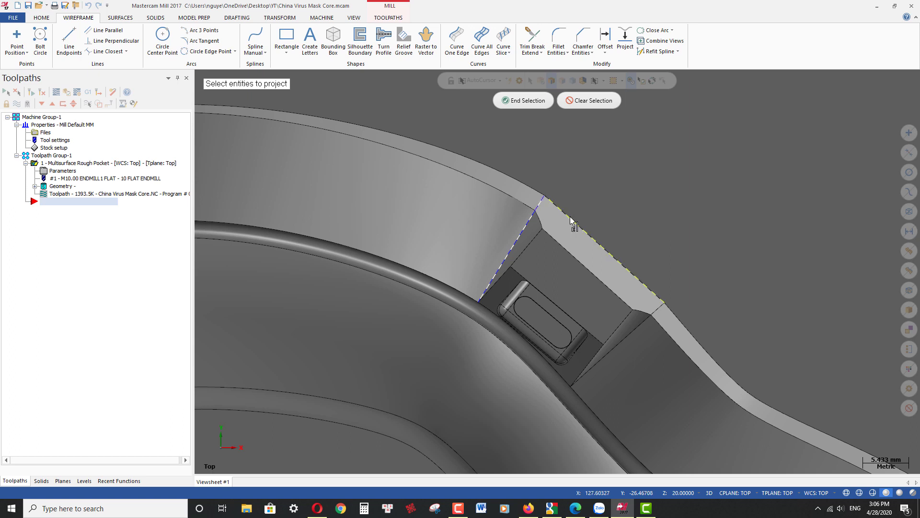
{"action": "left_click", "coordinate": [618, 263]}
{"action": "left_click", "coordinate": [660, 309]}
{"action": "left_click", "coordinate": [639, 330]}
{"action": "left_click", "coordinate": [562, 378]}
Add the lower-right clip block's boundary edges and project copies of all selected edges to a depth of 20.0
{"action": "scroll", "coordinate": [558, 389], "scroll_direction": "down", "scroll_amount": 6}
{"action": "scroll", "coordinate": [550, 413], "scroll_direction": "up", "scroll_amount": 5}
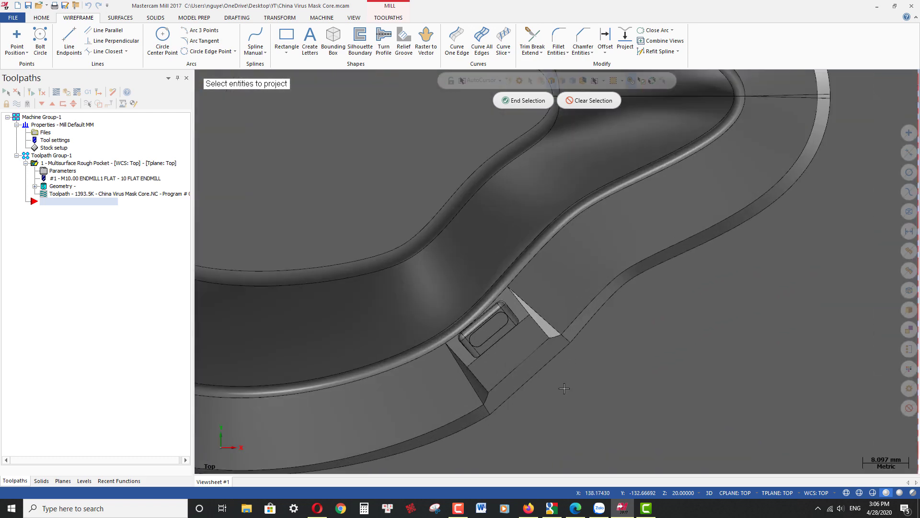
{"action": "left_click", "coordinate": [489, 411]}
{"action": "left_click", "coordinate": [467, 381]}
{"action": "scroll", "coordinate": [664, 379], "scroll_direction": "down", "scroll_amount": 2}
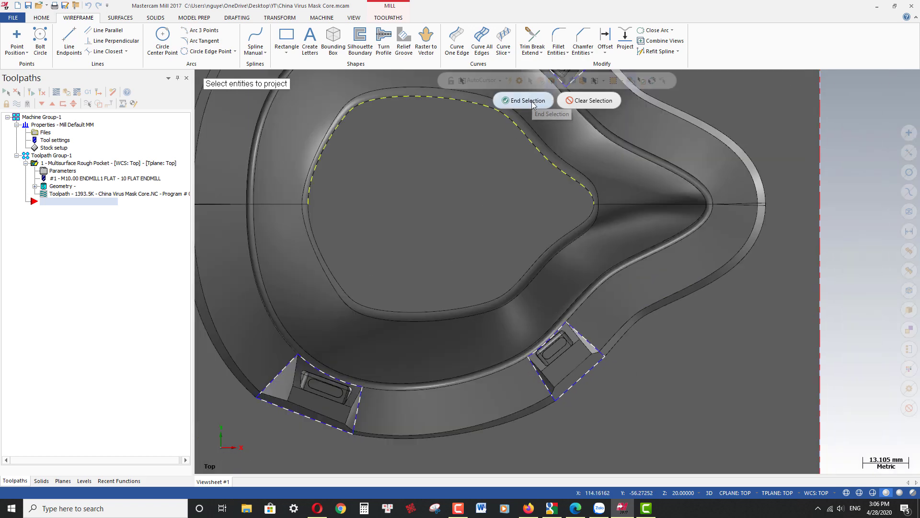
{"action": "left_click", "coordinate": [527, 100]}
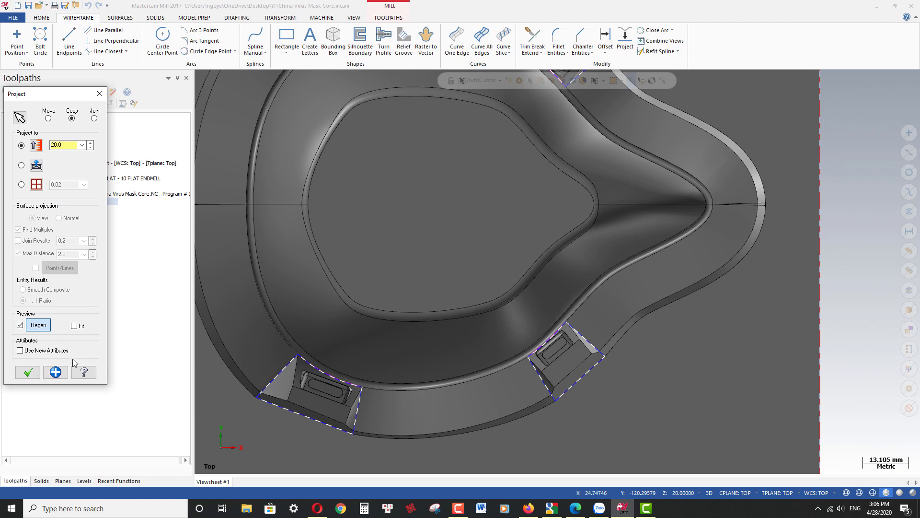
{"action": "left_click", "coordinate": [29, 373]}
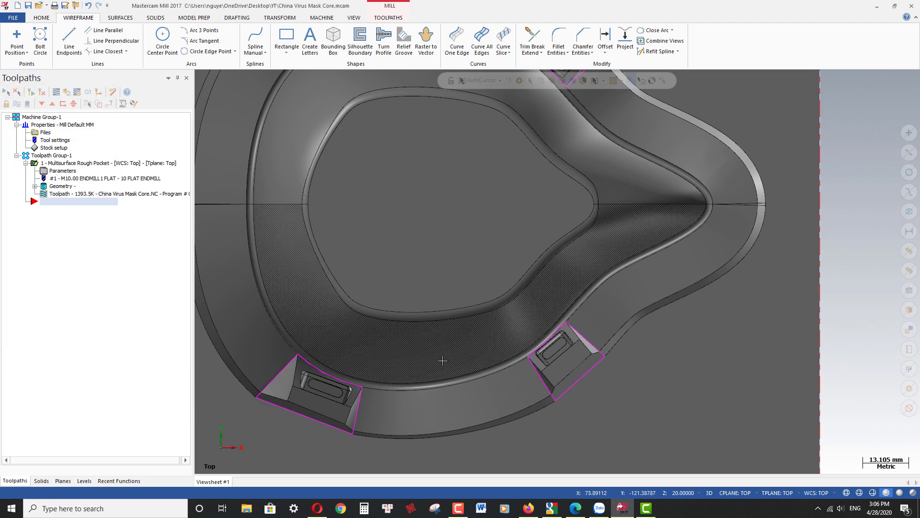
Offset the four projected clip outlines by 2.0 as copies, with sharp corners and a tolerance of 0.02
{"action": "scroll", "coordinate": [606, 326], "scroll_direction": "down", "scroll_amount": 3}
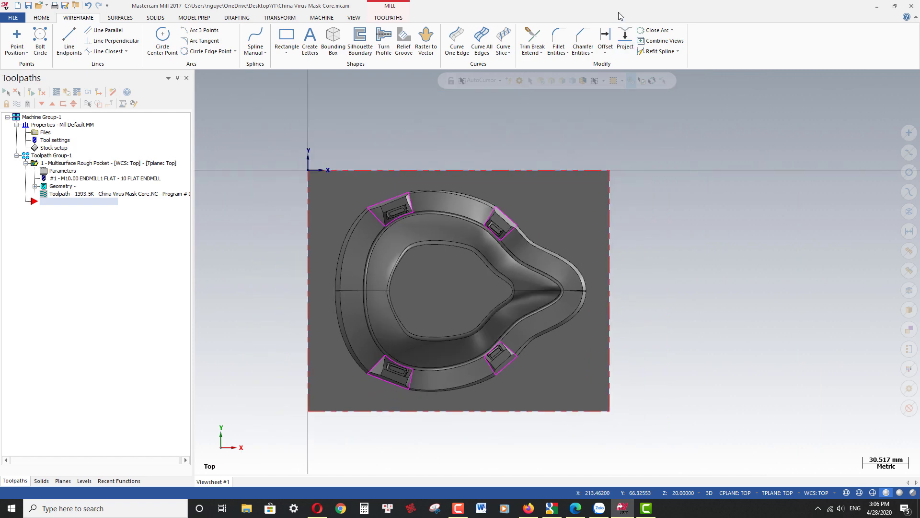
{"action": "key", "text": "alt+7"}
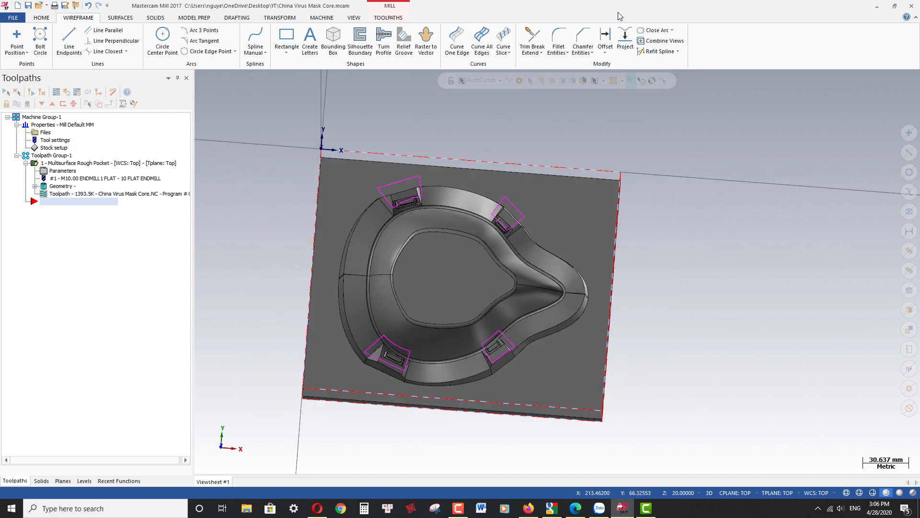
{"action": "left_click", "coordinate": [605, 50]}
{"action": "left_click", "coordinate": [617, 73]}
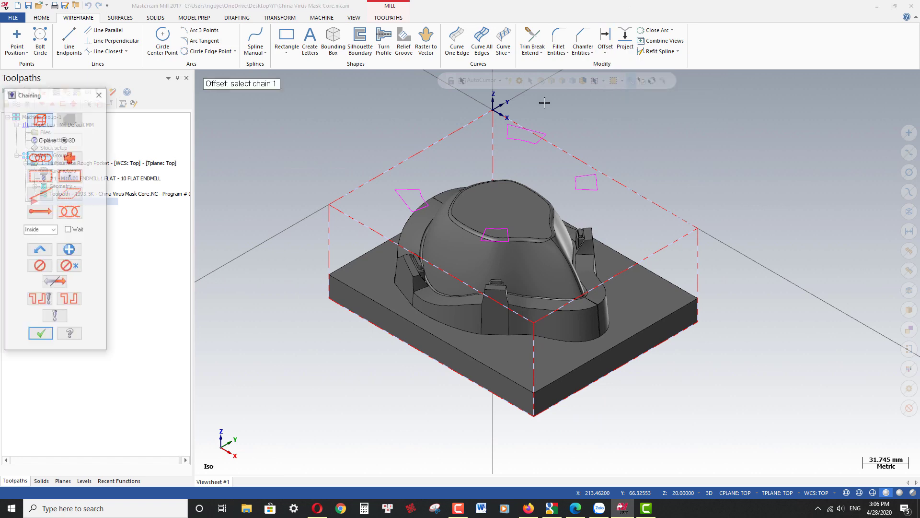
{"action": "scroll", "coordinate": [432, 170], "scroll_direction": "up", "scroll_amount": 5}
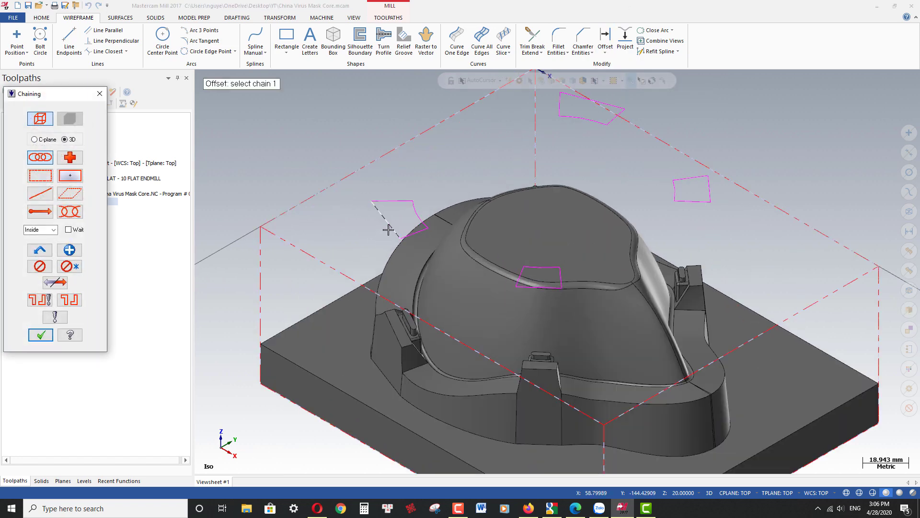
{"action": "left_click", "coordinate": [387, 222]}
{"action": "left_click", "coordinate": [555, 112]}
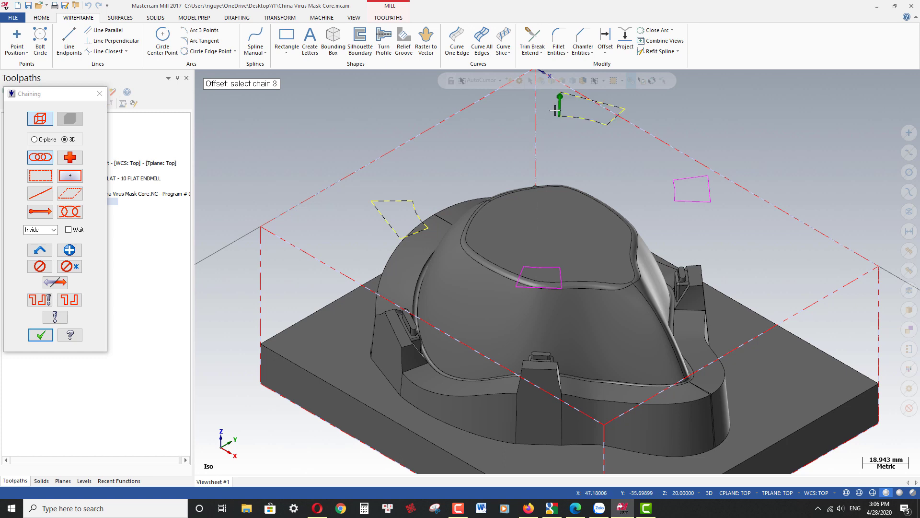
{"action": "left_click", "coordinate": [680, 177]}
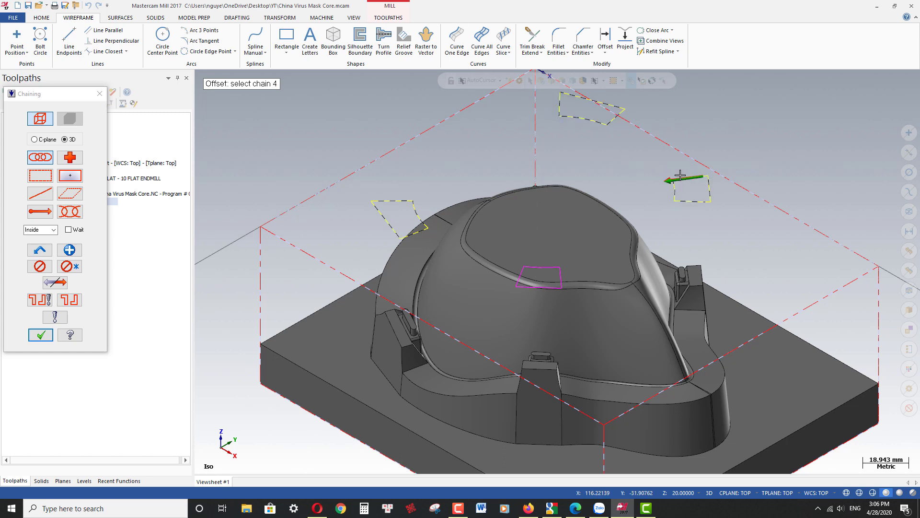
{"action": "left_click", "coordinate": [549, 289]}
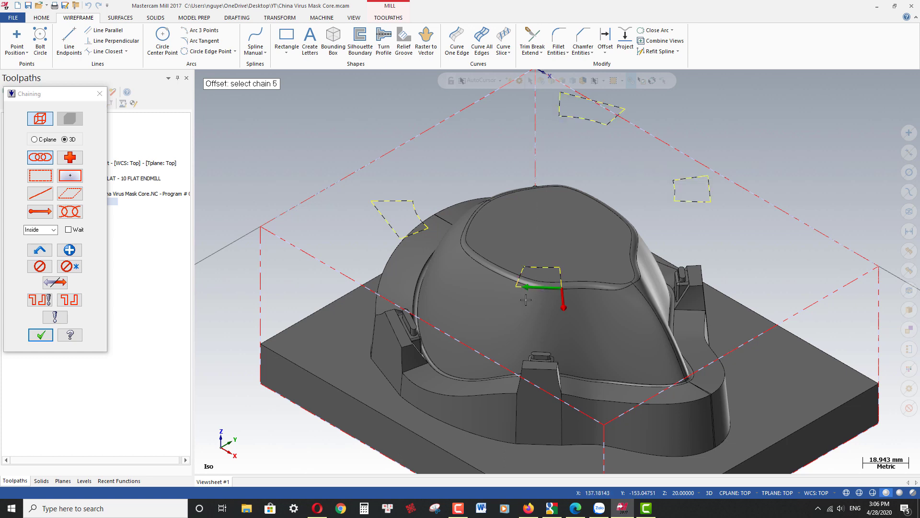
{"action": "left_click", "coordinate": [41, 336]}
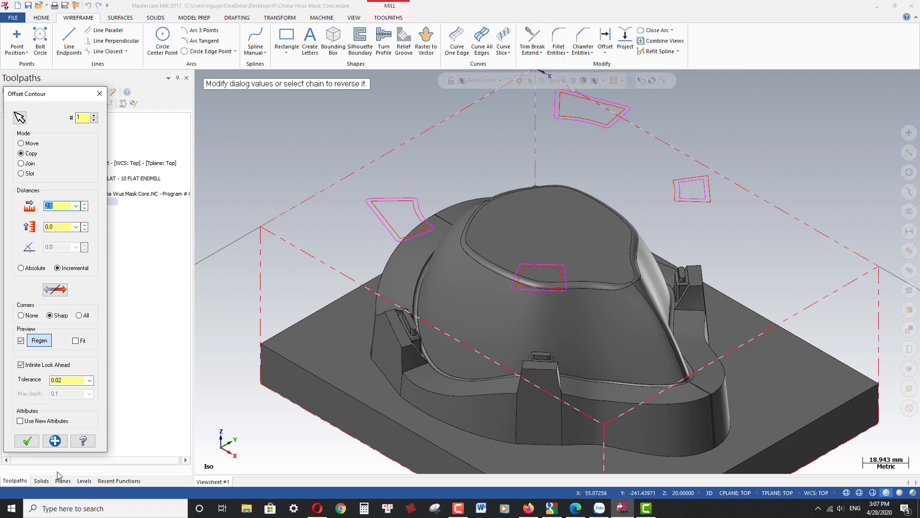
{"action": "left_click", "coordinate": [27, 441]}
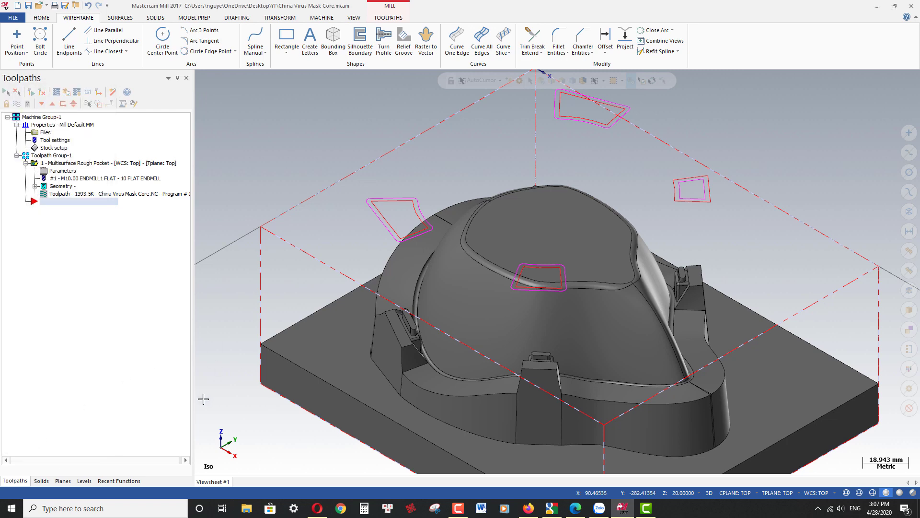
Create a 3D Area Roughing toolpath using the whole mask core body as its drive surfaces
{"action": "scroll", "coordinate": [301, 246], "scroll_direction": "down", "scroll_amount": 5}
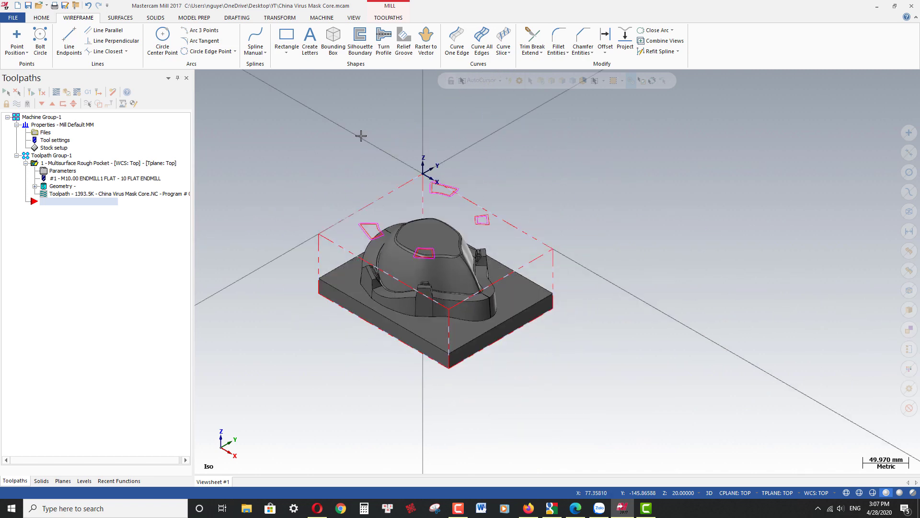
{"action": "scroll", "coordinate": [380, 230], "scroll_direction": "up", "scroll_amount": 2}
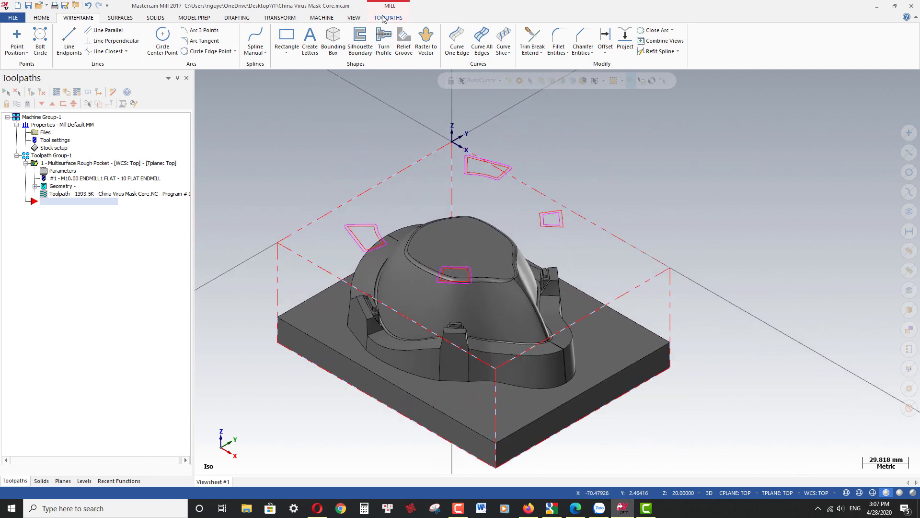
{"action": "left_click", "coordinate": [386, 18]}
{"action": "left_click", "coordinate": [301, 51]}
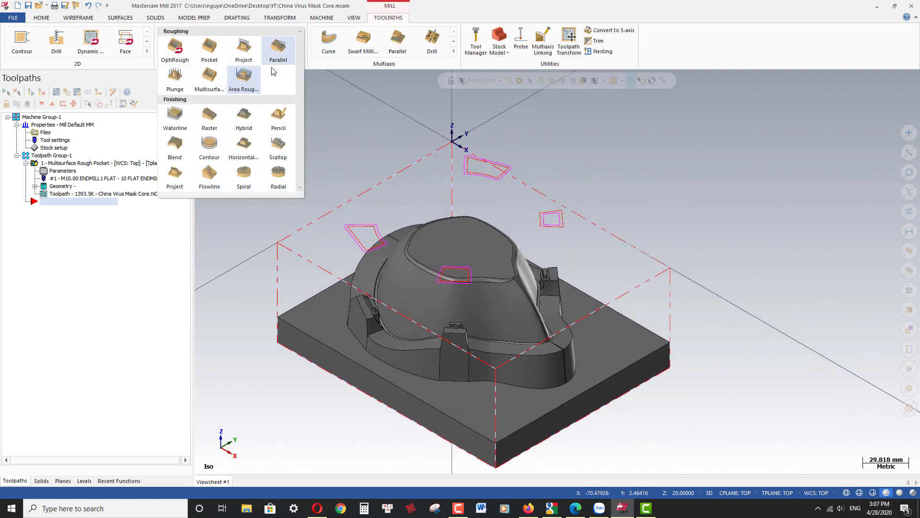
{"action": "left_click", "coordinate": [244, 83]}
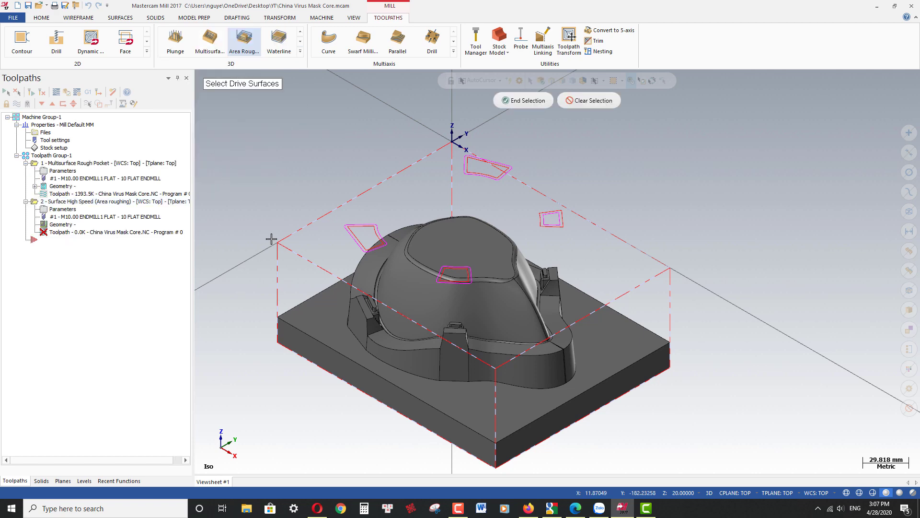
{"action": "scroll", "coordinate": [354, 227], "scroll_direction": "up", "scroll_amount": 1}
{"action": "scroll", "coordinate": [353, 226], "scroll_direction": "up", "scroll_amount": 2}
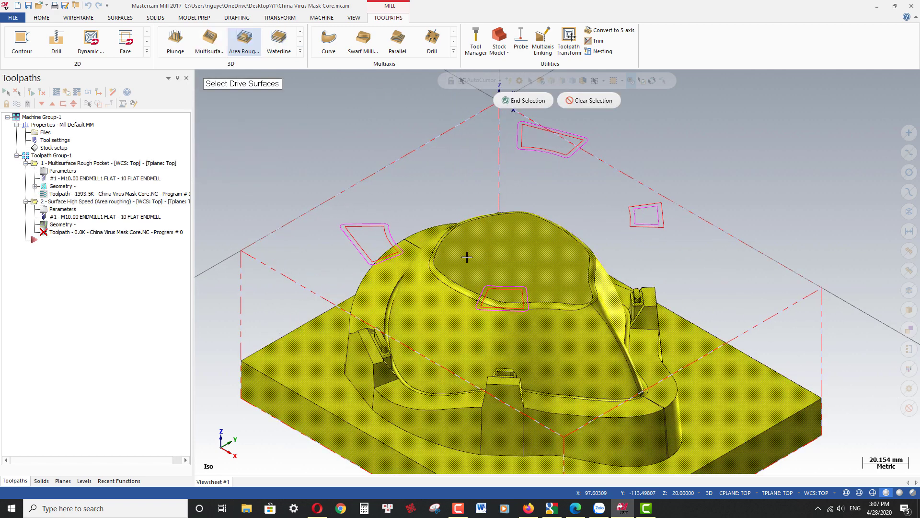
{"action": "left_click", "coordinate": [440, 251]}
{"action": "left_click", "coordinate": [527, 100]}
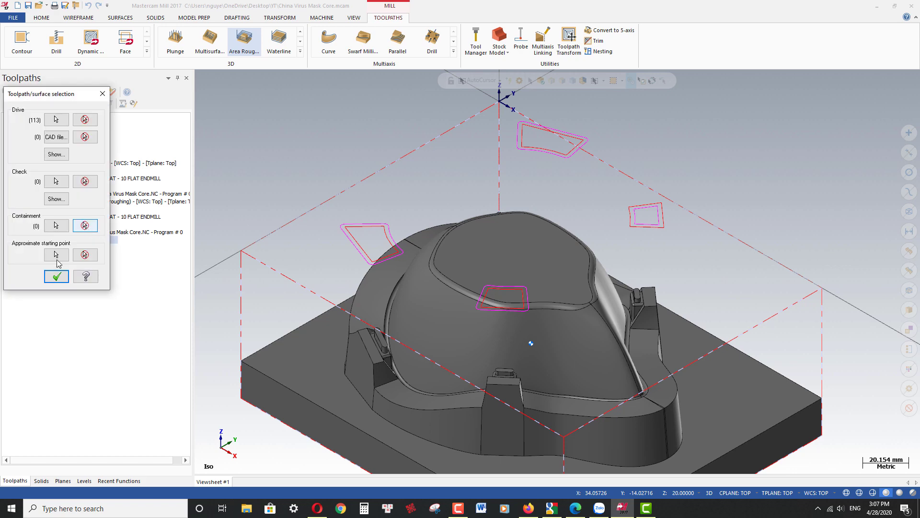
Chain the outer offset contours of the two large clip blocks as the toolpath's containment boundaries
{"action": "left_click", "coordinate": [56, 225]}
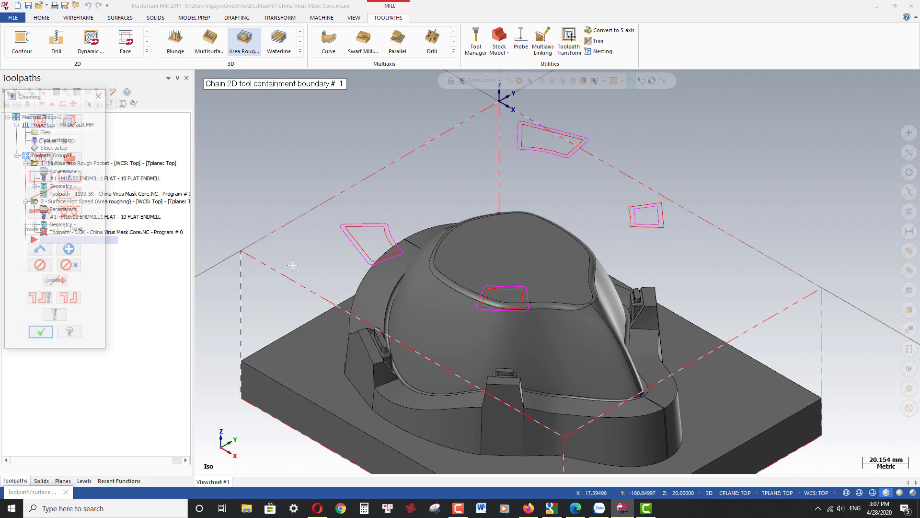
{"action": "left_click", "coordinate": [358, 256]}
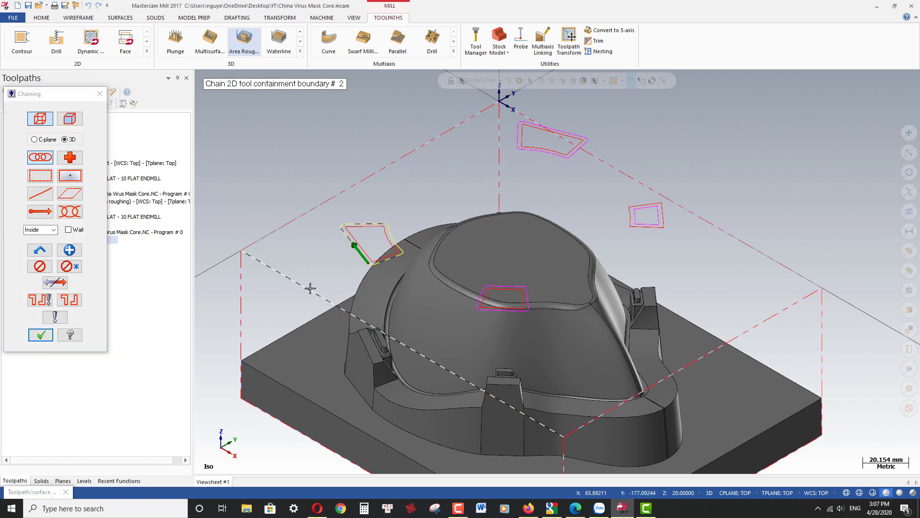
{"action": "left_click", "coordinate": [511, 136]}
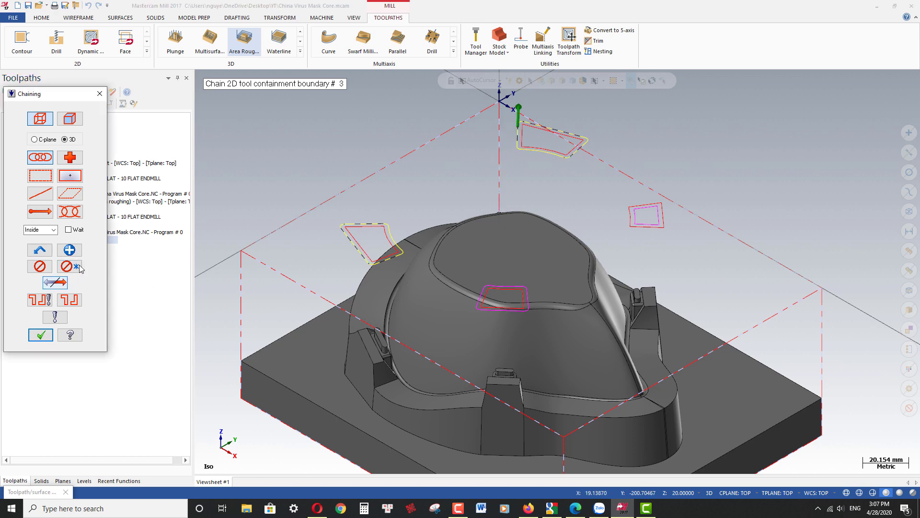
{"action": "left_click", "coordinate": [41, 335]}
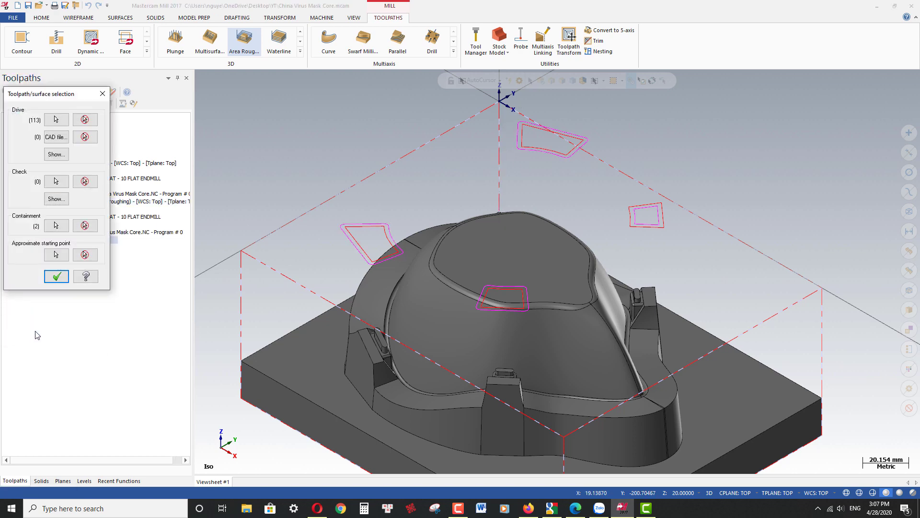
Accept the selected geometry and define a 4 mm ball mill with a 35 mm overall length as the Area Roughing tool
{"action": "left_click", "coordinate": [57, 277]}
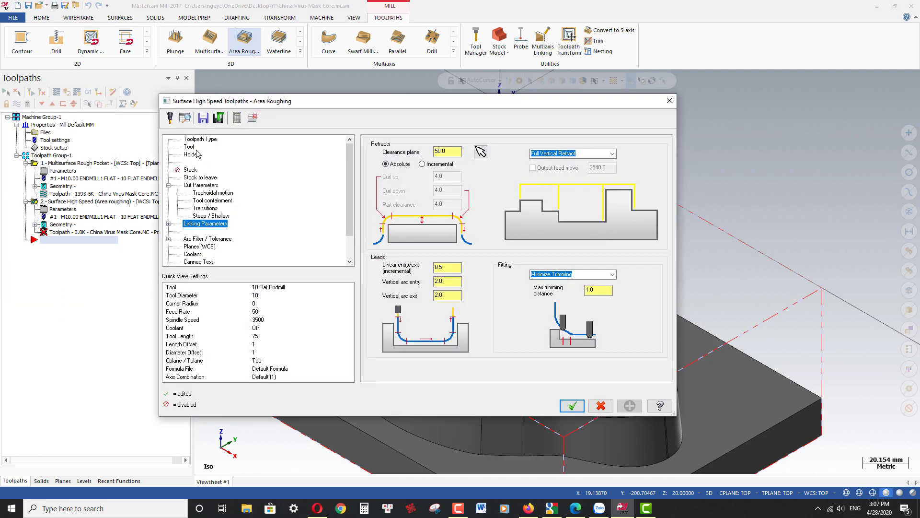
{"action": "left_click", "coordinate": [212, 139]}
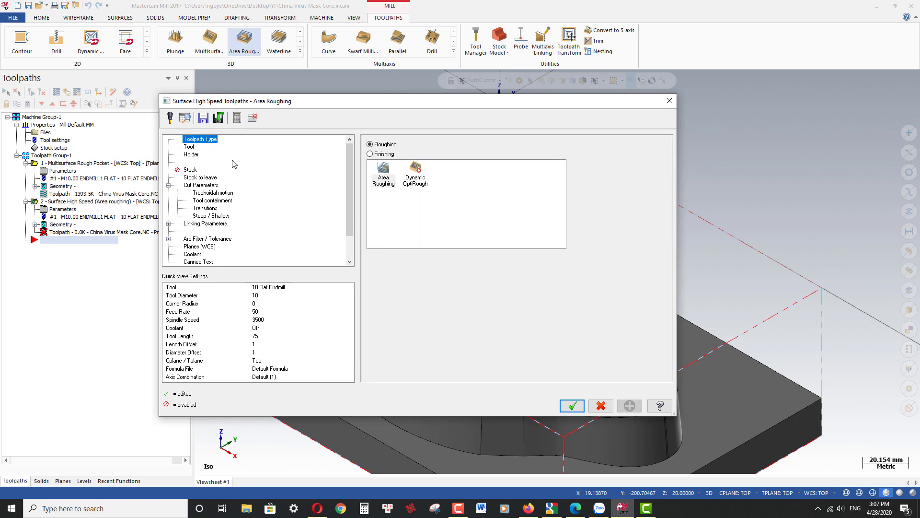
{"action": "left_click", "coordinate": [189, 147]}
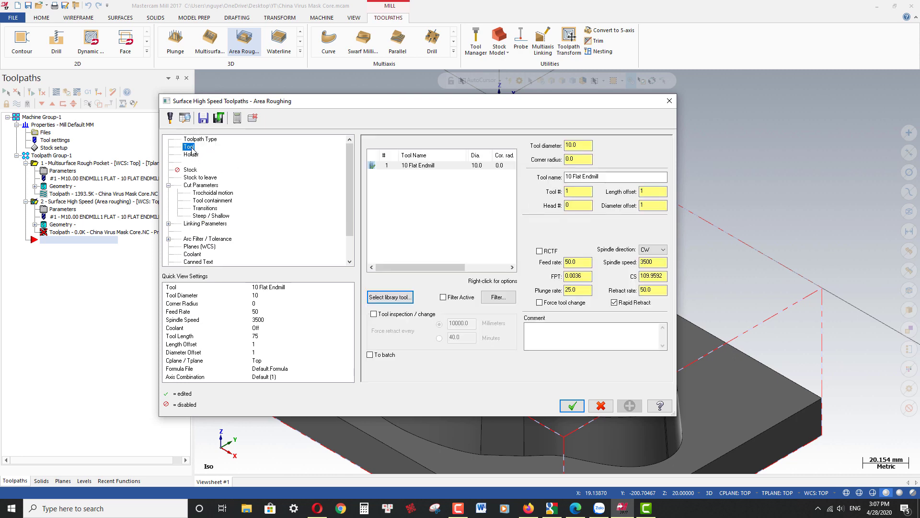
{"action": "right_click", "coordinate": [404, 205]}
{"action": "left_click", "coordinate": [431, 215]}
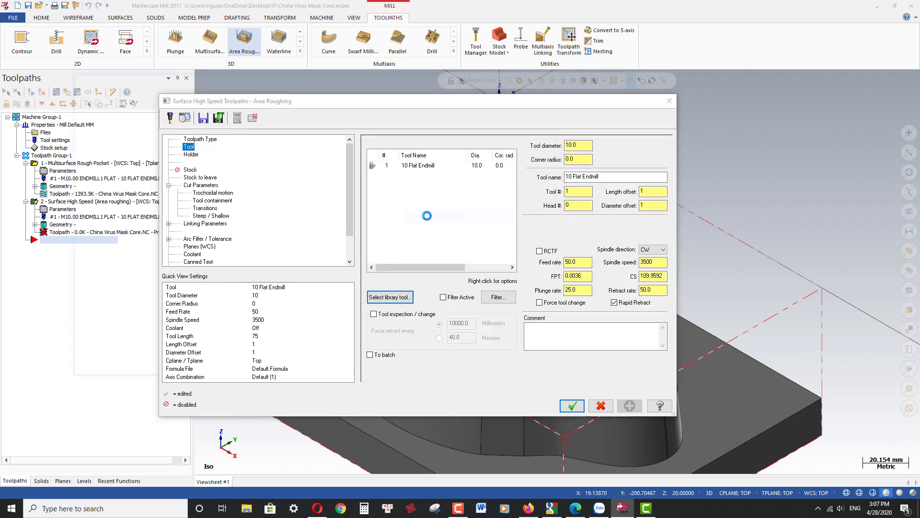
{"action": "left_click", "coordinate": [429, 168]}
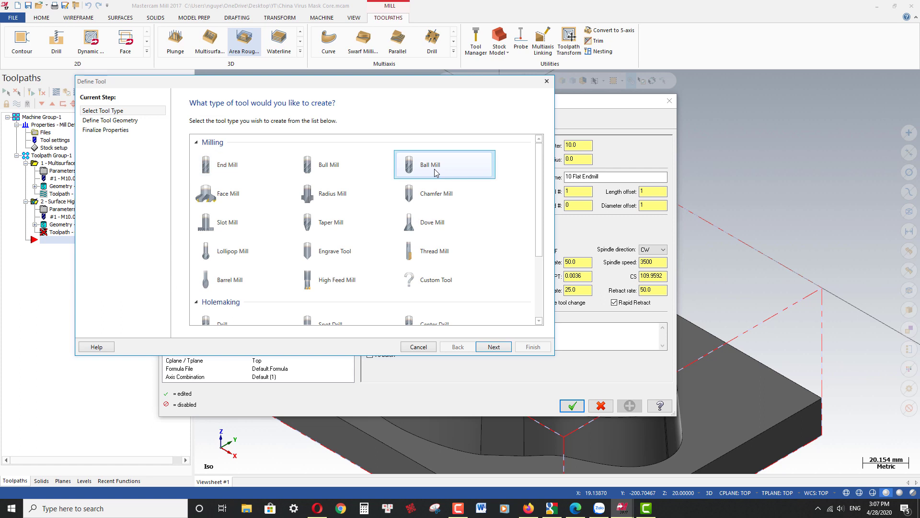
{"action": "left_click", "coordinate": [500, 347]}
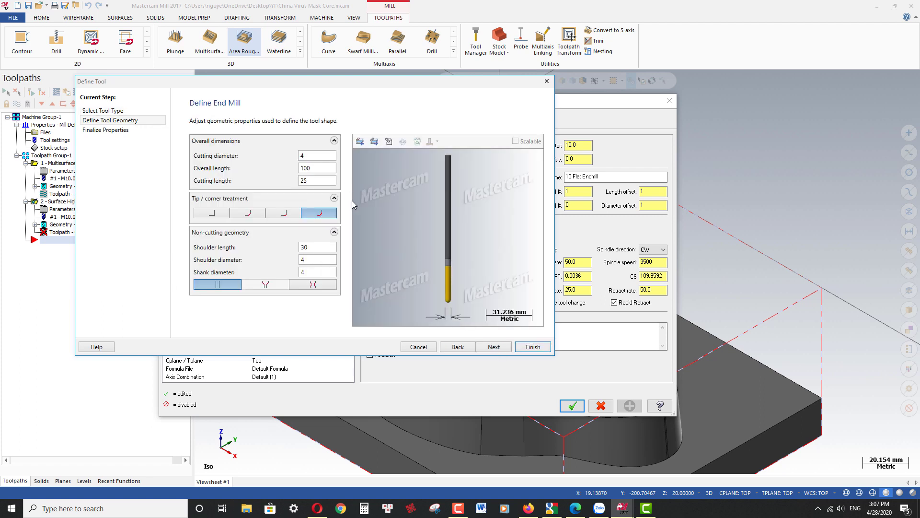
{"action": "key", "text": "Tab"}
{"action": "type", "text": "3"}
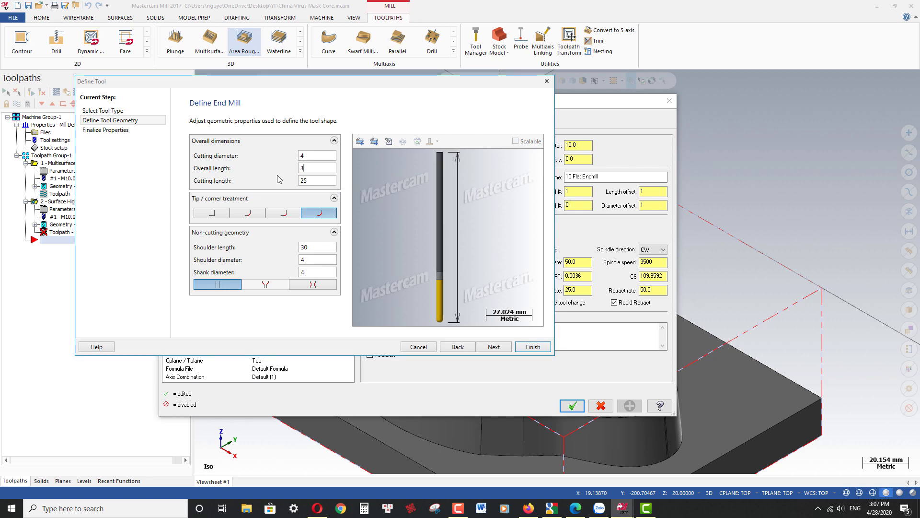
{"action": "type", "text": "5"}
{"action": "left_click", "coordinate": [494, 346]}
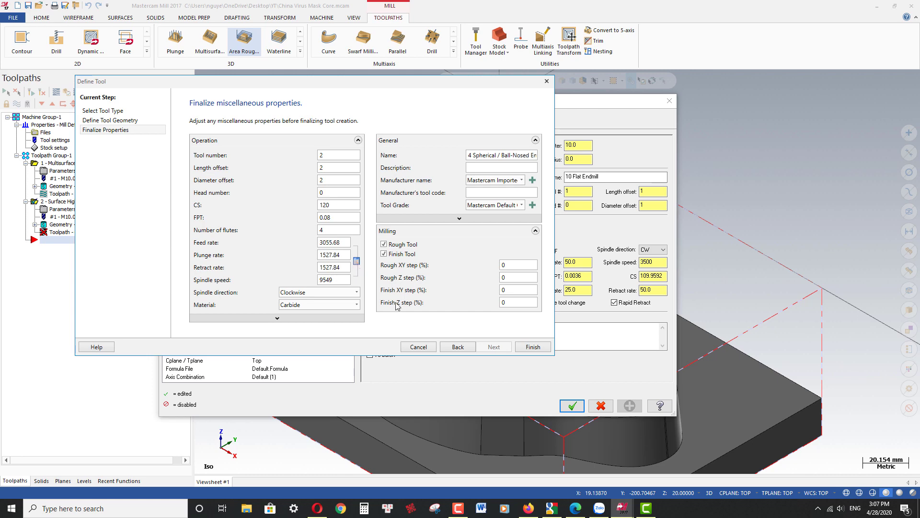
{"action": "left_click", "coordinate": [532, 347]}
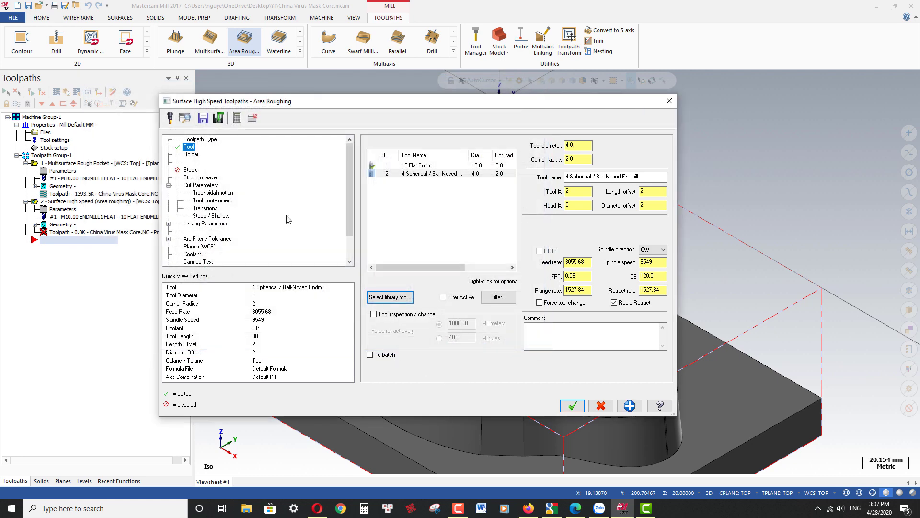
Assign holder B2C4-0011 and enable rest material computed from the Multisurface Rough Pocket operation only
{"action": "left_click", "coordinate": [193, 155]}
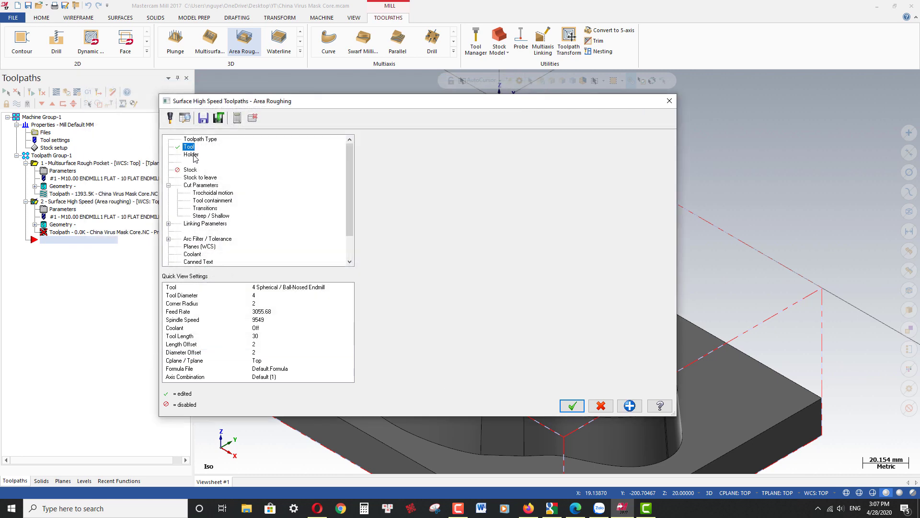
{"action": "left_click", "coordinate": [391, 200]}
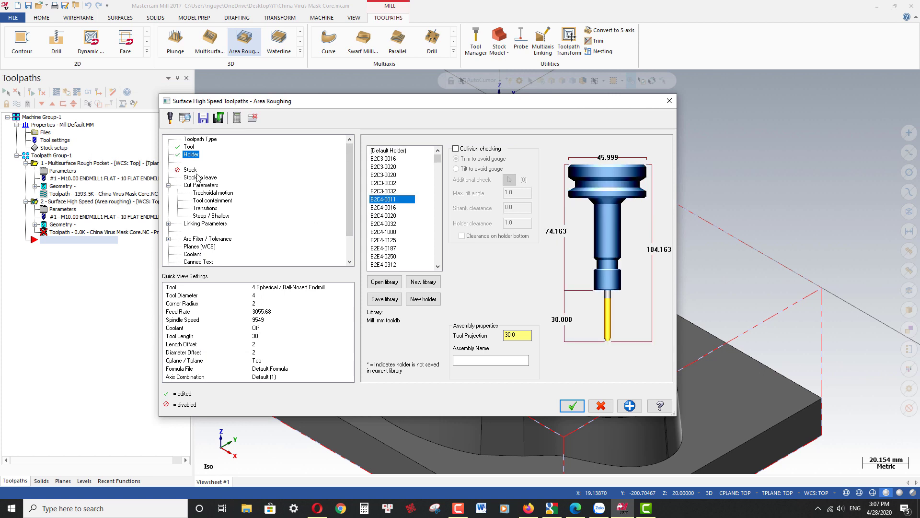
{"action": "left_click", "coordinate": [193, 171]}
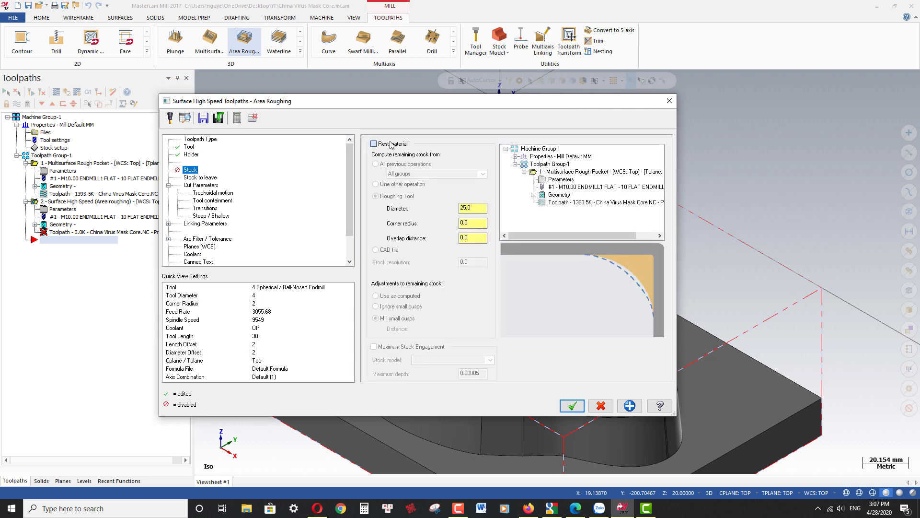
{"action": "left_click", "coordinate": [374, 144]}
{"action": "left_click", "coordinate": [396, 186]}
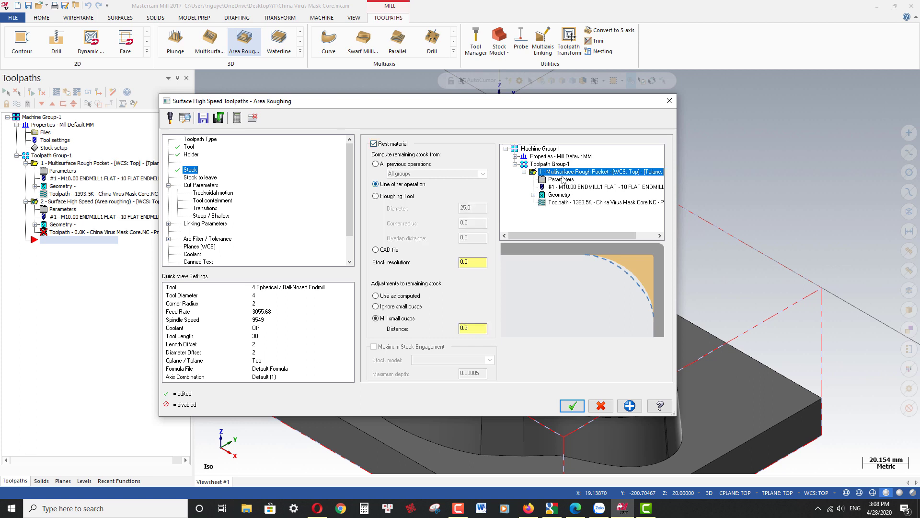
Leave 0.3 stock on the drive walls and floors, and set the XY stepover to 50% of the tool diameter
{"action": "left_click", "coordinate": [214, 179]}
{"action": "double_click", "coordinate": [482, 158]}
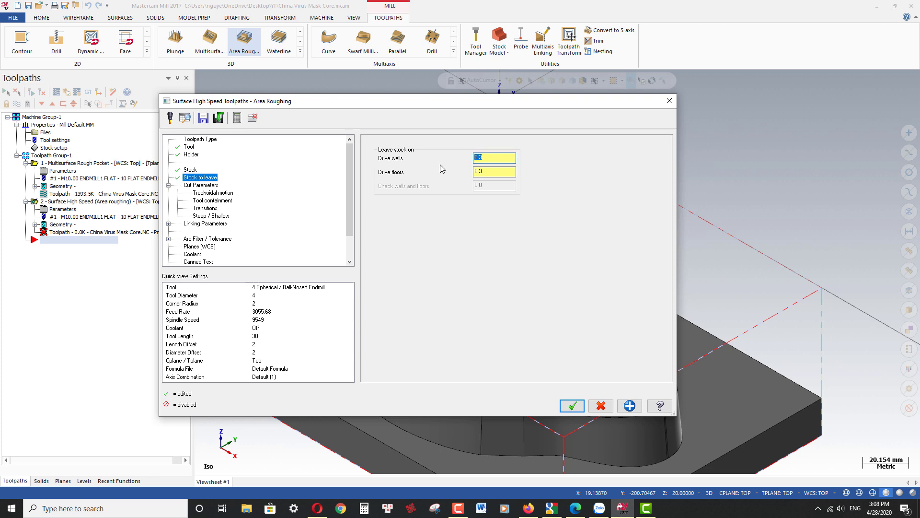
{"action": "left_click", "coordinate": [209, 185]}
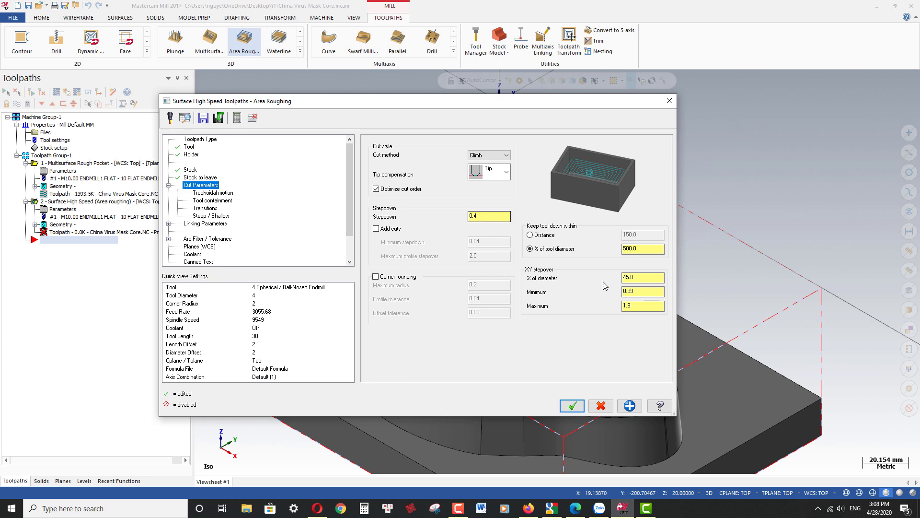
{"action": "double_click", "coordinate": [650, 278]}
{"action": "type", "text": "50"}
{"action": "key", "text": "Return"}
Compensate the tool to the outside of the containment boundaries and open the entry helix radius for editing
{"action": "left_click", "coordinate": [222, 193]}
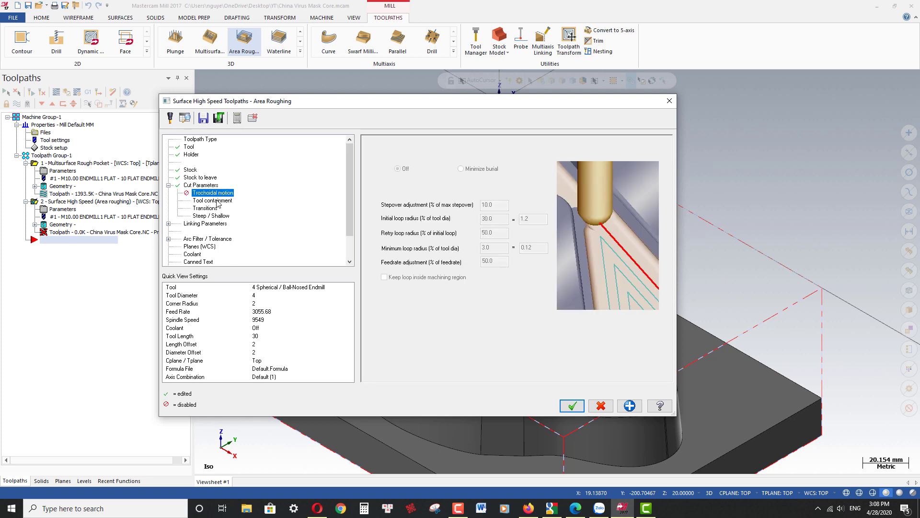
{"action": "left_click", "coordinate": [217, 201]}
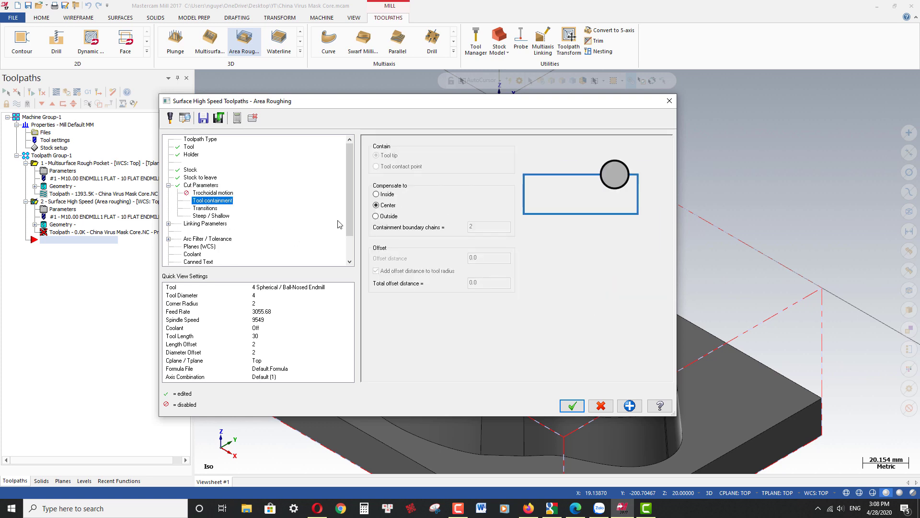
{"action": "left_click", "coordinate": [387, 218]}
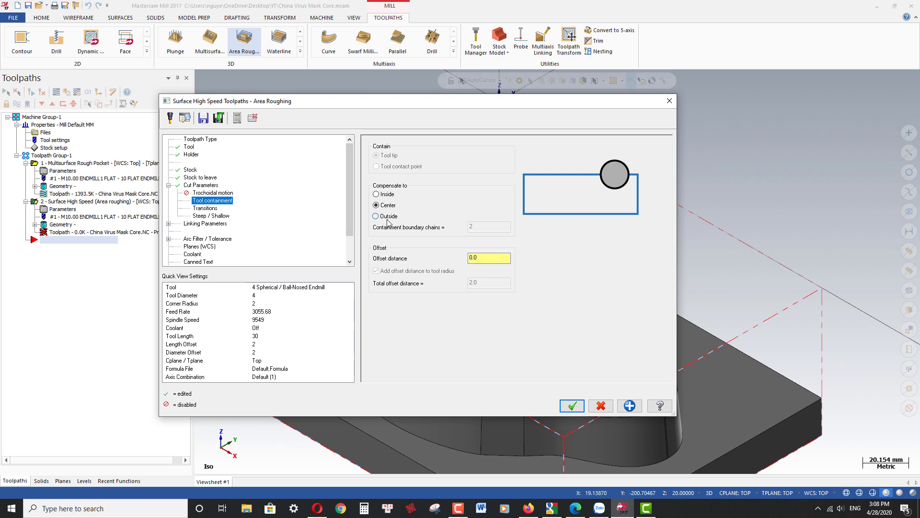
{"action": "left_click", "coordinate": [205, 209]}
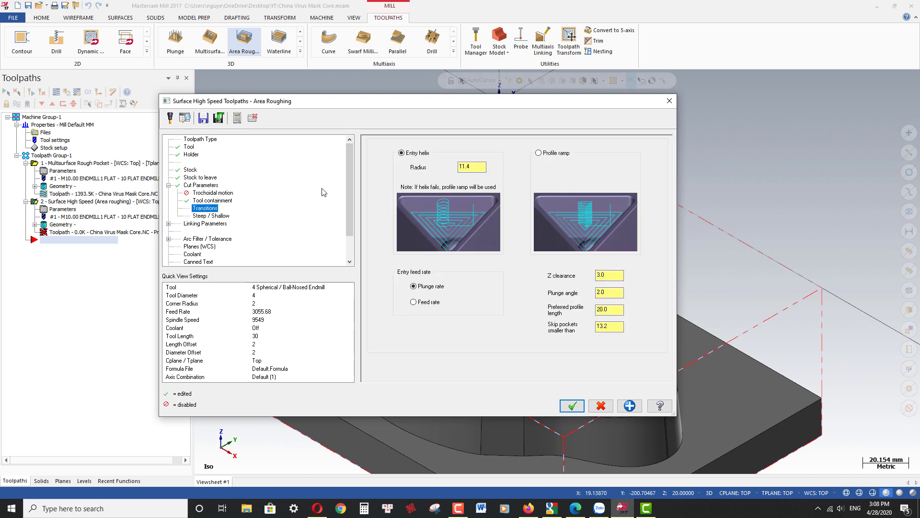
{"action": "left_click", "coordinate": [474, 166]}
{"action": "left_click_drag", "start_coordinate": [475, 166], "coordinate": [427, 170]}
Limit the cut by Z depths, taking the minimum depth of -28.968429 from the highest point of the small tab on the clip block
{"action": "left_click", "coordinate": [220, 216]}
{"action": "left_click", "coordinate": [413, 234]}
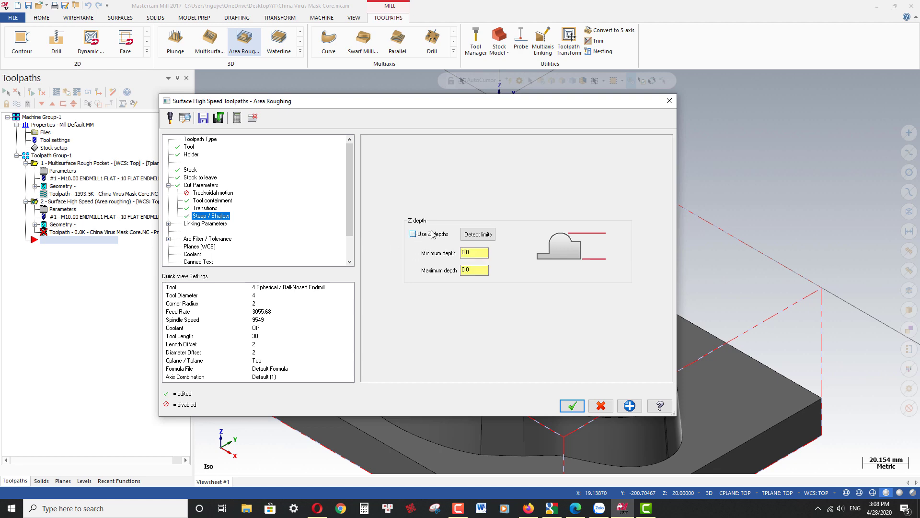
{"action": "right_click", "coordinate": [474, 253]}
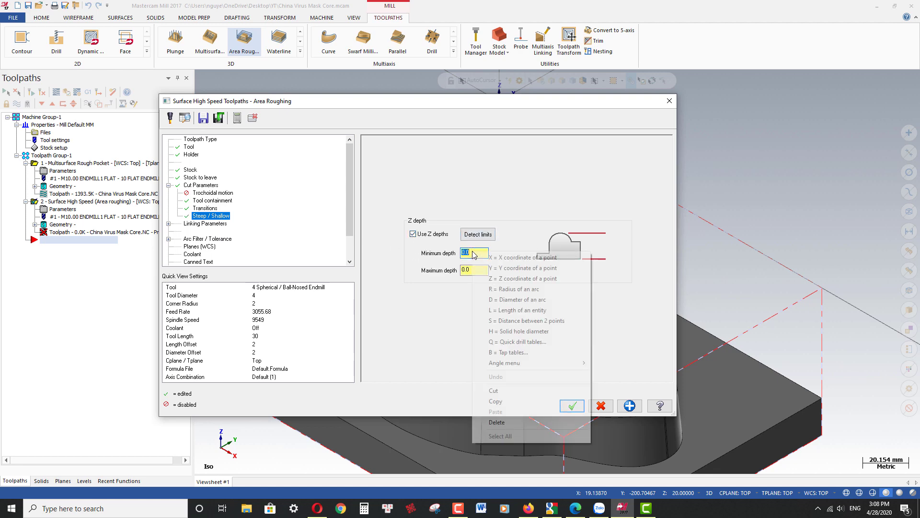
{"action": "left_click", "coordinate": [504, 279]}
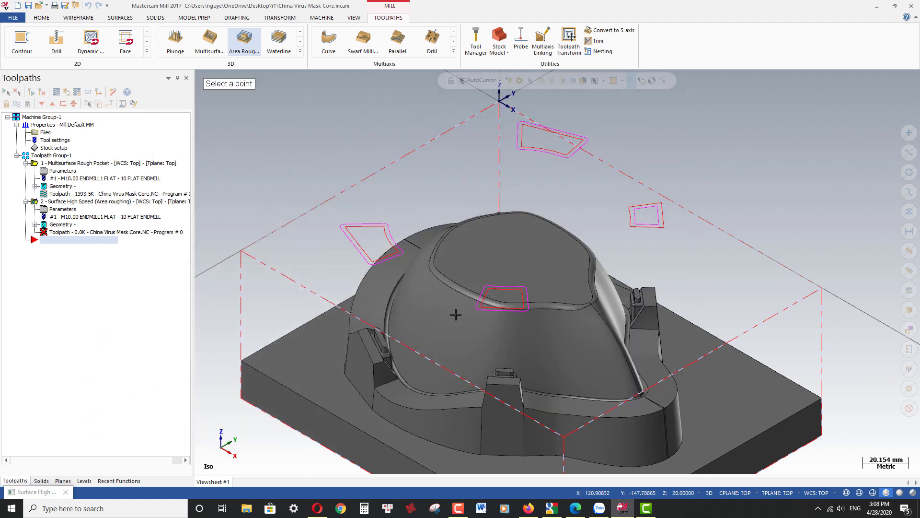
{"action": "key", "text": "alt+2"}
{"action": "scroll", "coordinate": [400, 280], "scroll_direction": "up", "scroll_amount": 5}
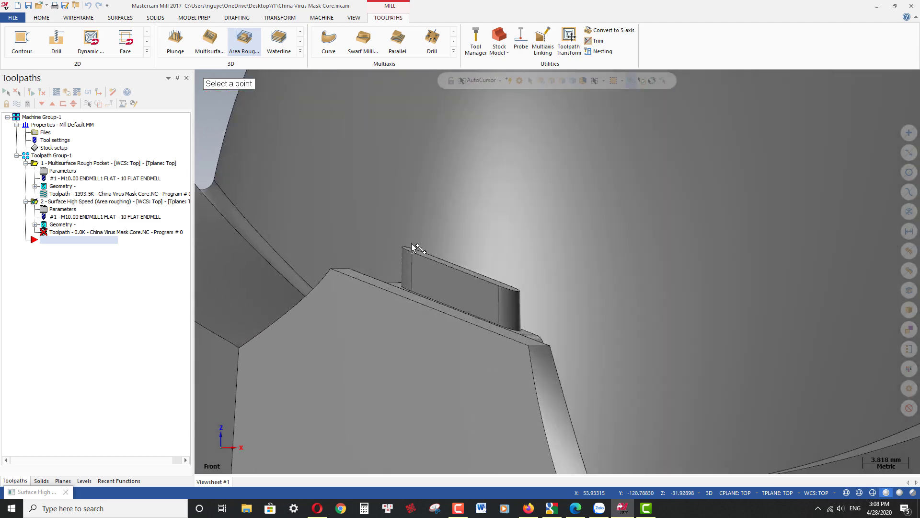
{"action": "scroll", "coordinate": [413, 245], "scroll_direction": "up", "scroll_amount": 4}
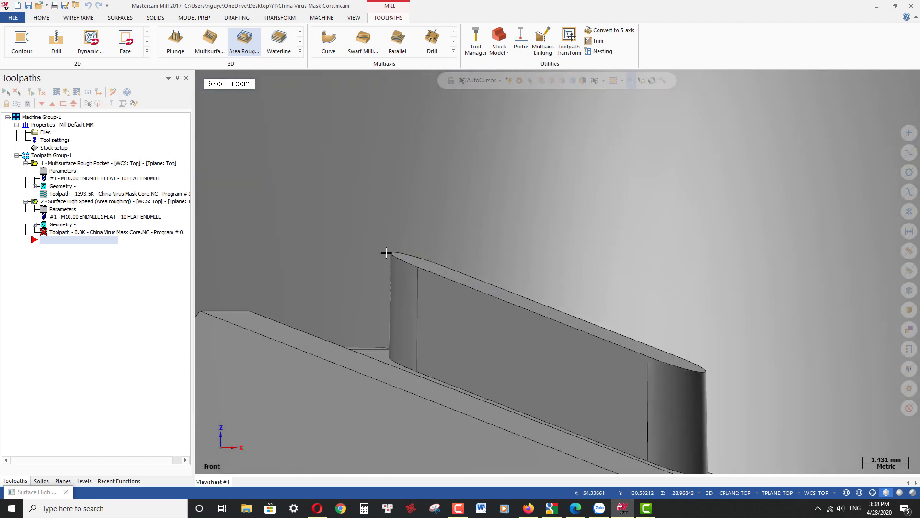
{"action": "scroll", "coordinate": [384, 252], "scroll_direction": "up", "scroll_amount": 5}
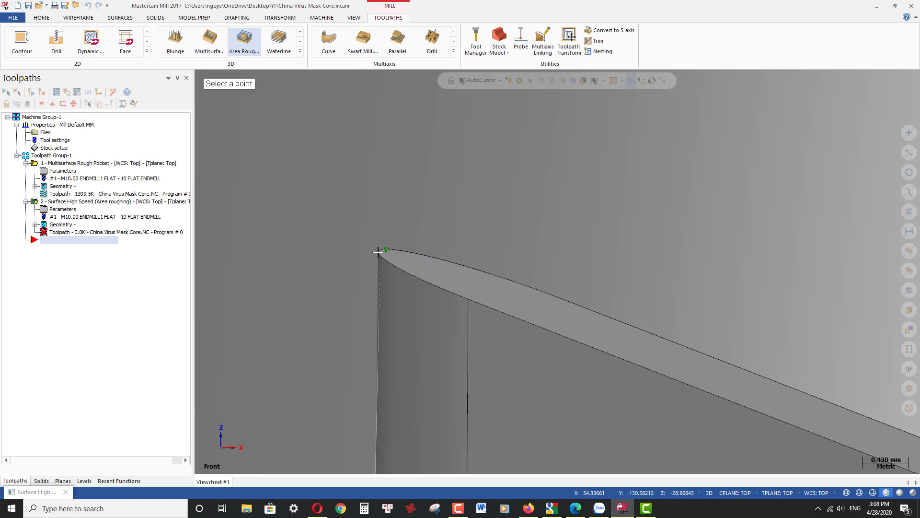
{"action": "scroll", "coordinate": [369, 254], "scroll_direction": "up", "scroll_amount": 5}
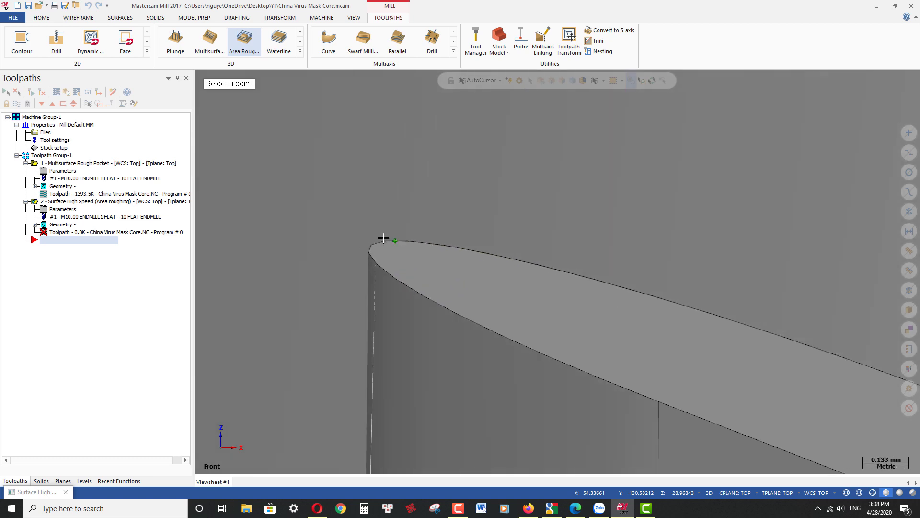
{"action": "scroll", "coordinate": [370, 258], "scroll_direction": "down", "scroll_amount": 2}
{"action": "scroll", "coordinate": [393, 302], "scroll_direction": "up", "scroll_amount": 2}
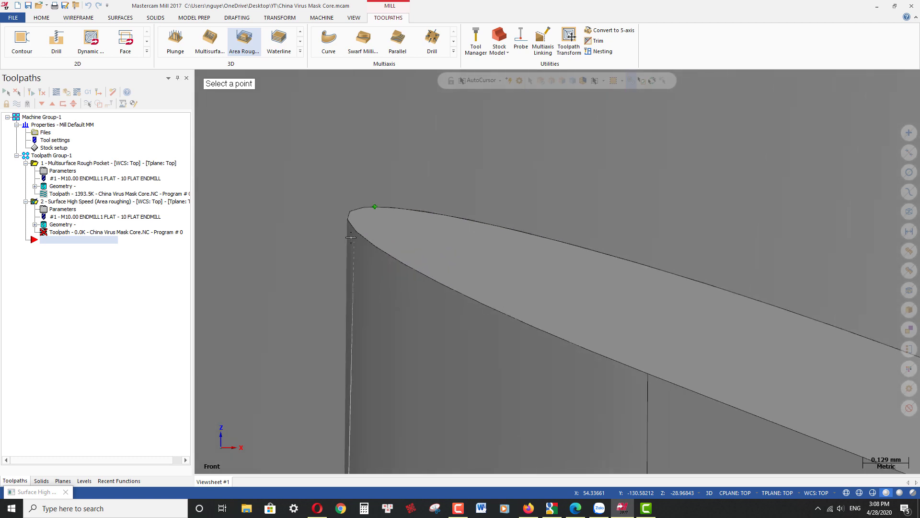
{"action": "scroll", "coordinate": [343, 216], "scroll_direction": "down", "scroll_amount": 2}
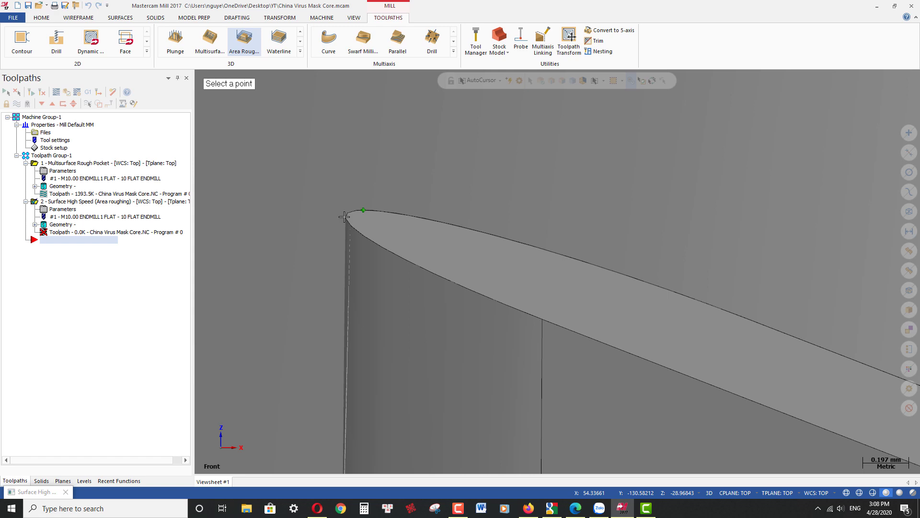
{"action": "key", "text": "alt+7"}
{"action": "scroll", "coordinate": [361, 354], "scroll_direction": "up", "scroll_amount": 10}
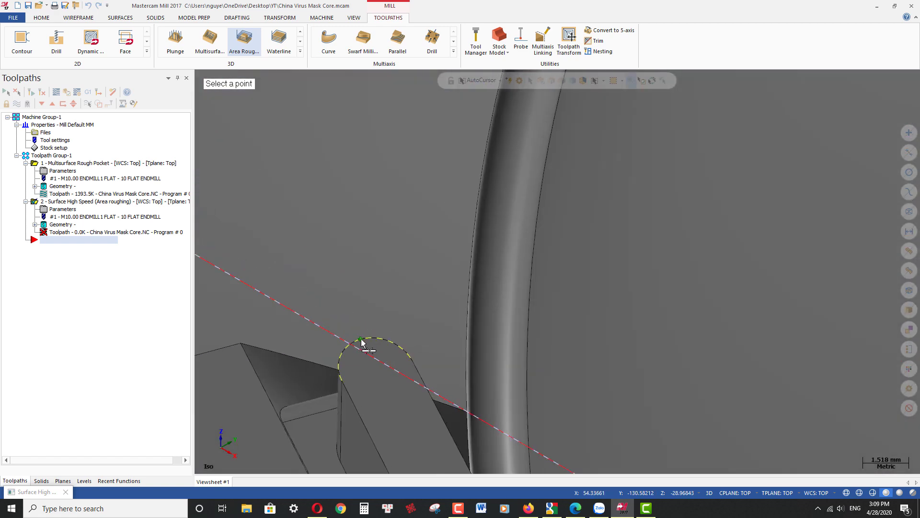
{"action": "left_click", "coordinate": [360, 339]}
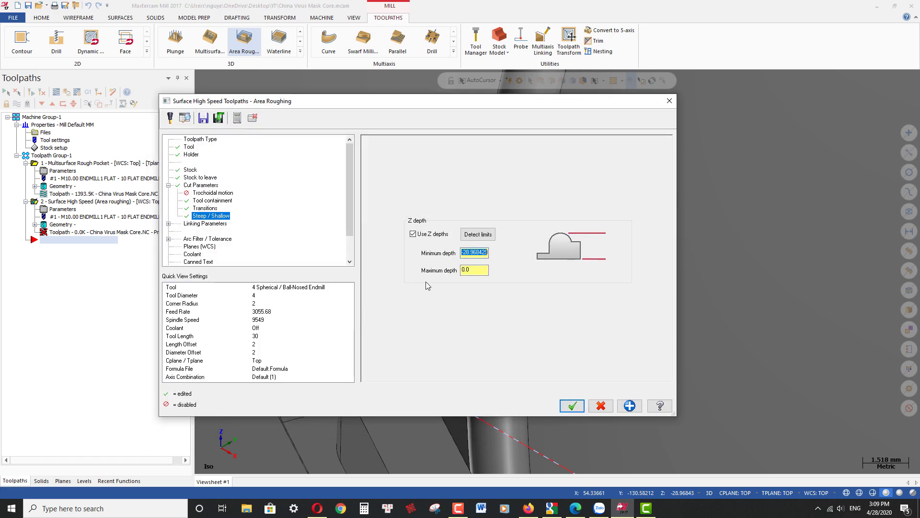
Take the maximum Z depth of -47.865205 from the lower corner where the large clip block's side face meets the rim
{"action": "right_click", "coordinate": [473, 270]}
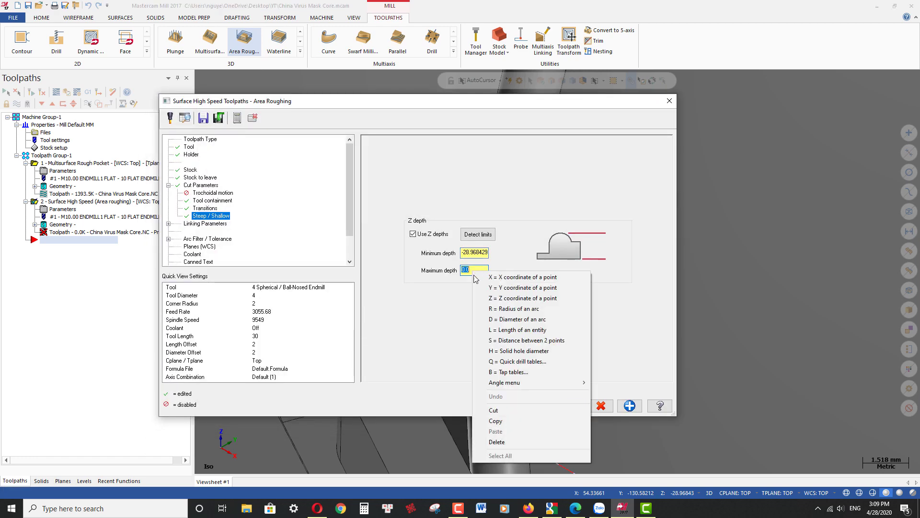
{"action": "left_click", "coordinate": [503, 298]}
{"action": "scroll", "coordinate": [435, 406], "scroll_direction": "down", "scroll_amount": 5}
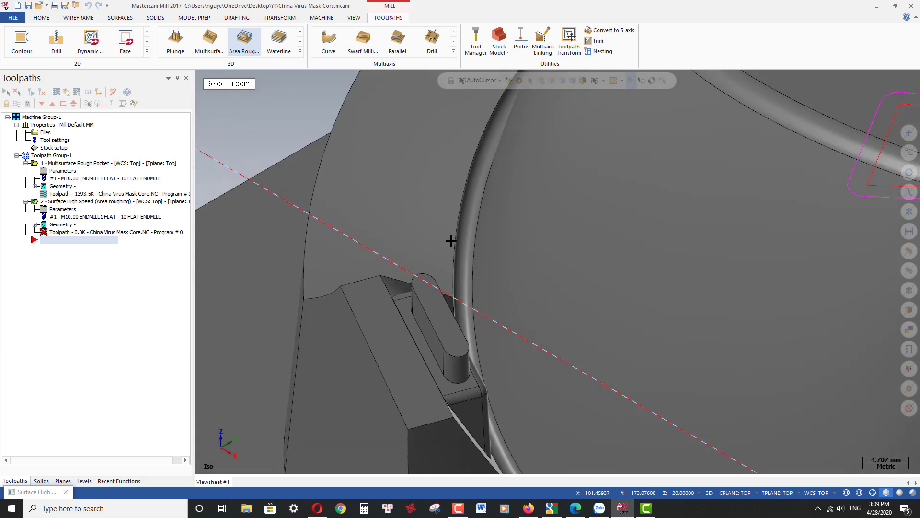
{"action": "scroll", "coordinate": [344, 393], "scroll_direction": "down", "scroll_amount": 6}
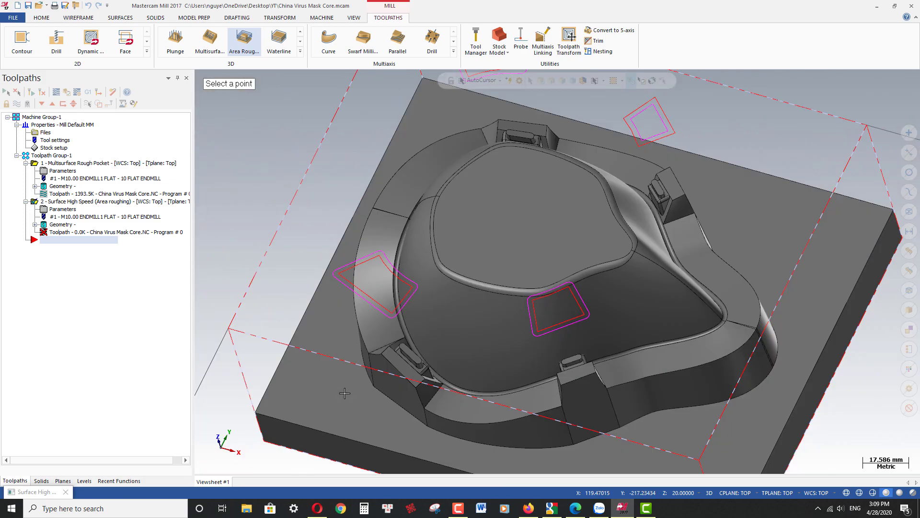
{"action": "key", "text": "alt+1"}
{"action": "key", "text": "alt+2"}
{"action": "scroll", "coordinate": [389, 365], "scroll_direction": "up", "scroll_amount": 10}
{"action": "scroll", "coordinate": [390, 365], "scroll_direction": "down", "scroll_amount": 11}
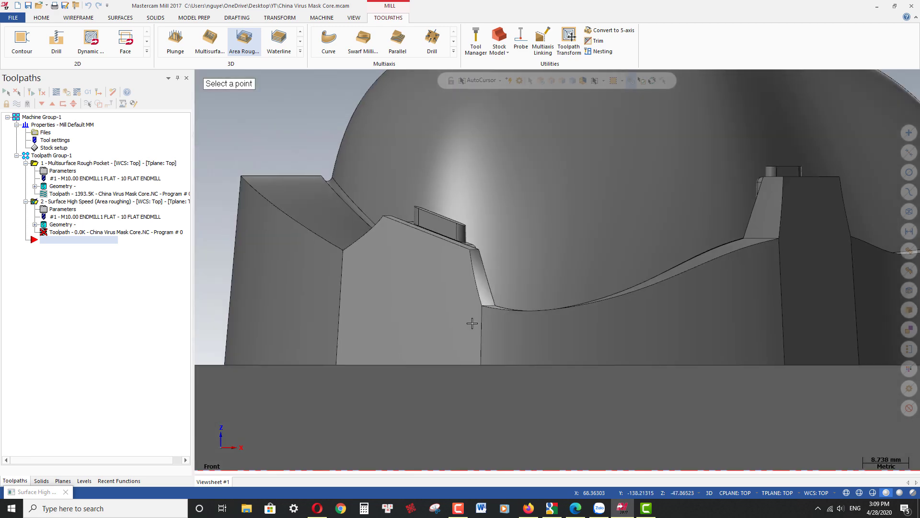
{"action": "scroll", "coordinate": [479, 319], "scroll_direction": "up", "scroll_amount": 2}
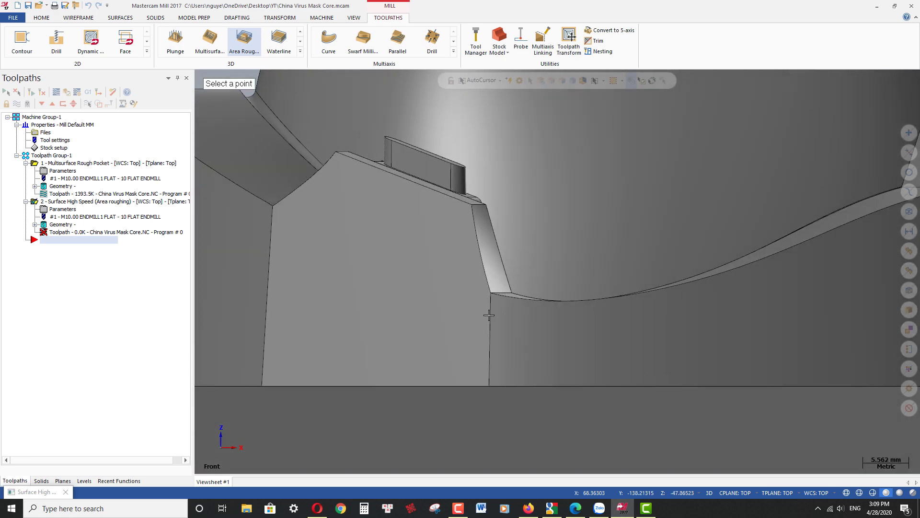
{"action": "left_click", "coordinate": [510, 294]}
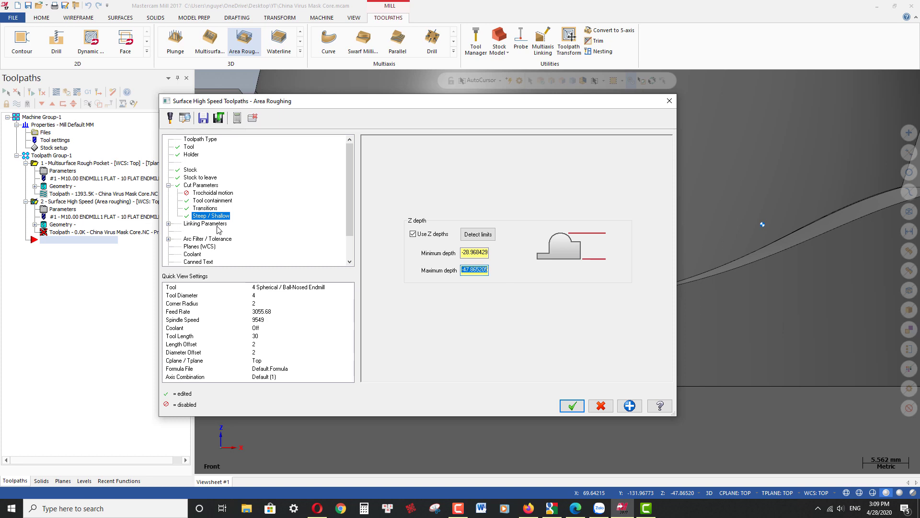
Set clearance plane 22, Minimum Vertical Retract and max trimming distance 0, turn flood coolant on, and accept the toolpath parameters
{"action": "left_click", "coordinate": [207, 224]}
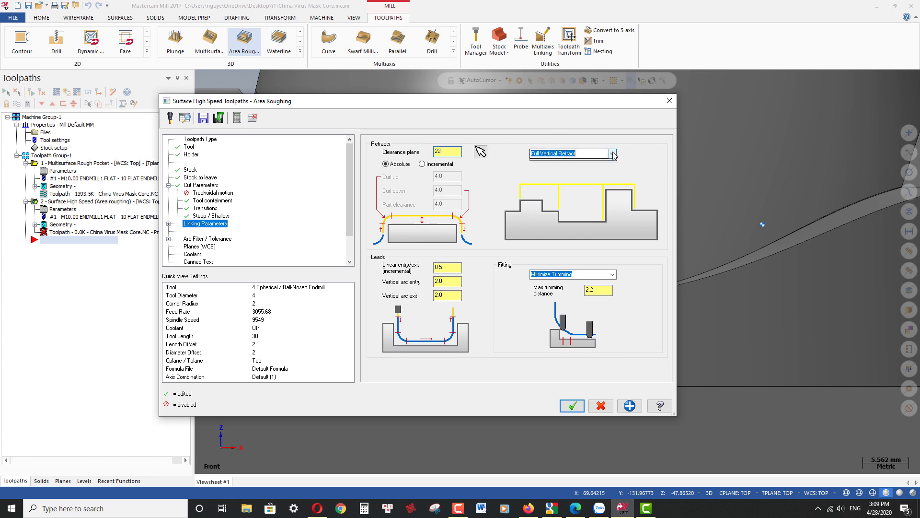
{"action": "left_click", "coordinate": [593, 164]}
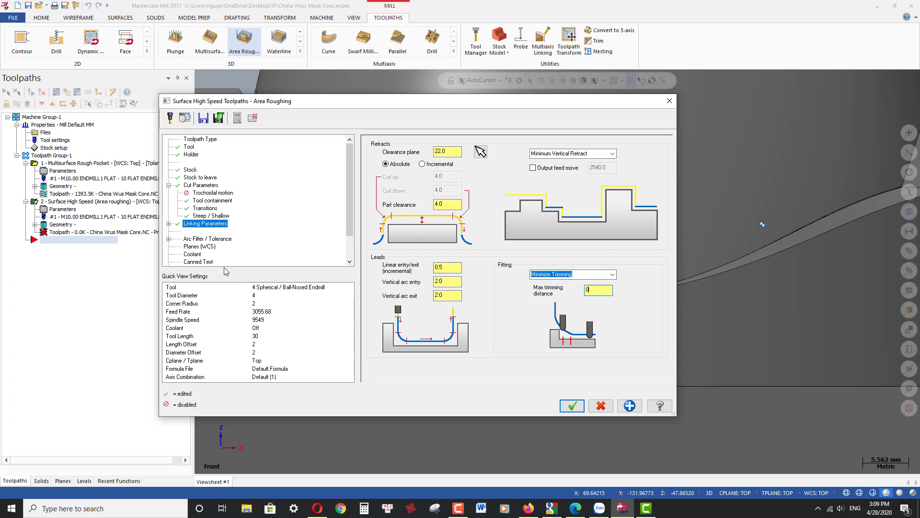
{"action": "left_click", "coordinate": [193, 255]}
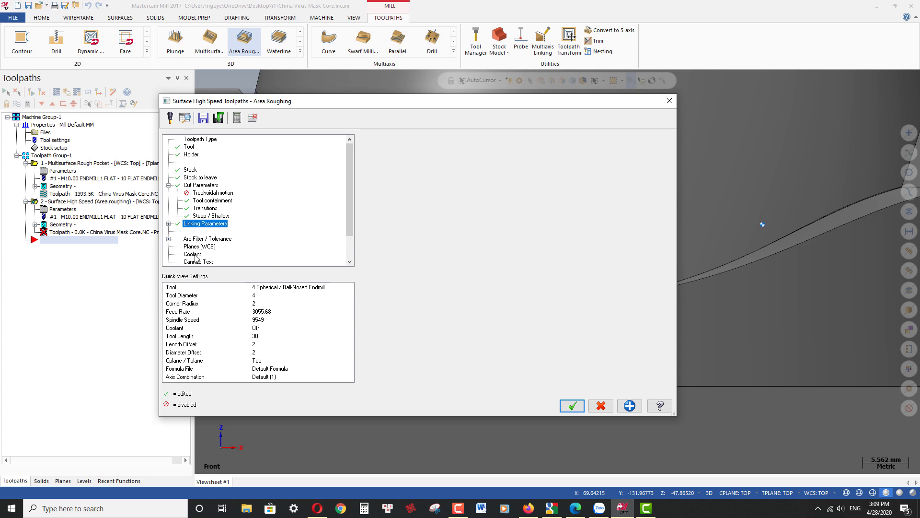
{"action": "left_click", "coordinate": [540, 195]}
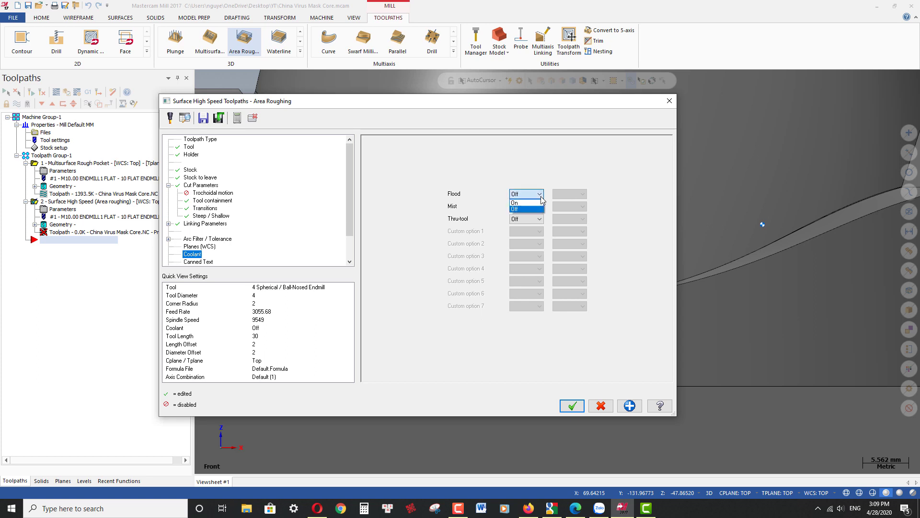
{"action": "left_click", "coordinate": [573, 407]}
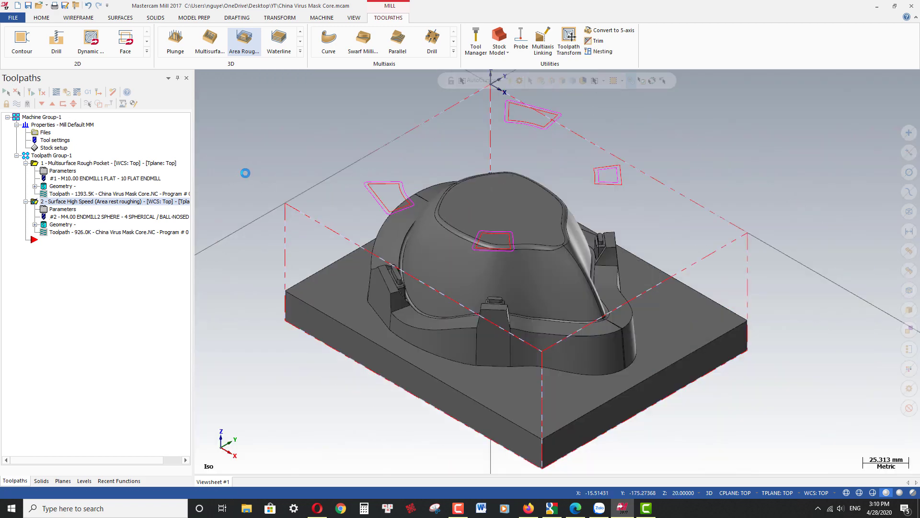
Display the area rest roughing toolpath, inspect it around the large clip blocks, and hide it again
{"action": "left_click", "coordinate": [17, 104]}
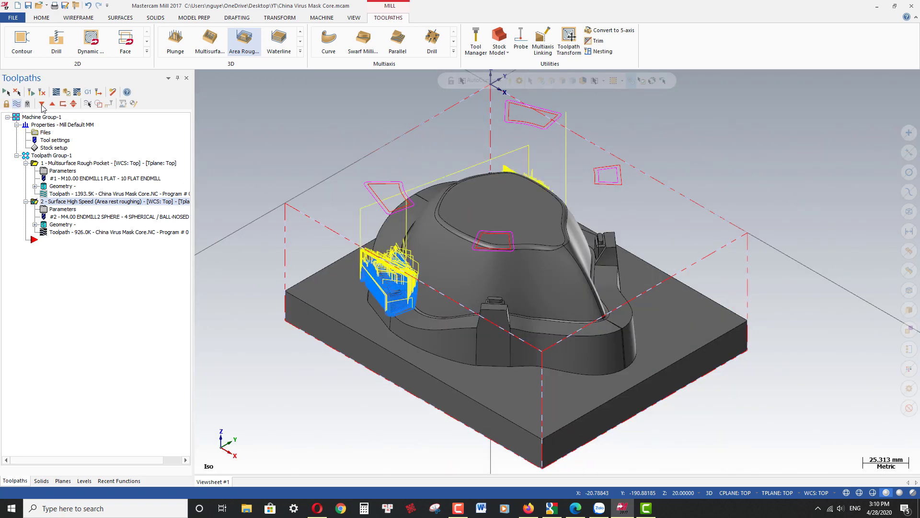
{"action": "mouse_move", "coordinate": [432, 336]}
{"action": "middle_mouse_down"}
{"action": "mouse_move", "coordinate": [436, 316]}
{"action": "mouse_move", "coordinate": [440, 342]}
{"action": "mouse_move", "coordinate": [393, 392]}
{"action": "mouse_move", "coordinate": [380, 364]}
{"action": "mouse_move", "coordinate": [355, 343]}
{"action": "mouse_move", "coordinate": [379, 335]}
{"action": "mouse_move", "coordinate": [422, 355]}
{"action": "mouse_move", "coordinate": [452, 351]}
{"action": "mouse_move", "coordinate": [371, 284]}
{"action": "middle_mouse_up"}
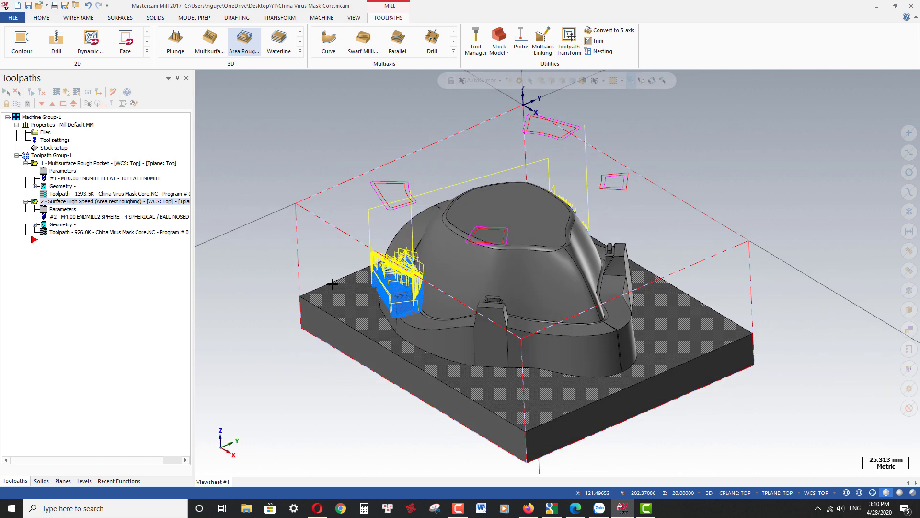
{"action": "left_click", "coordinate": [16, 104]}
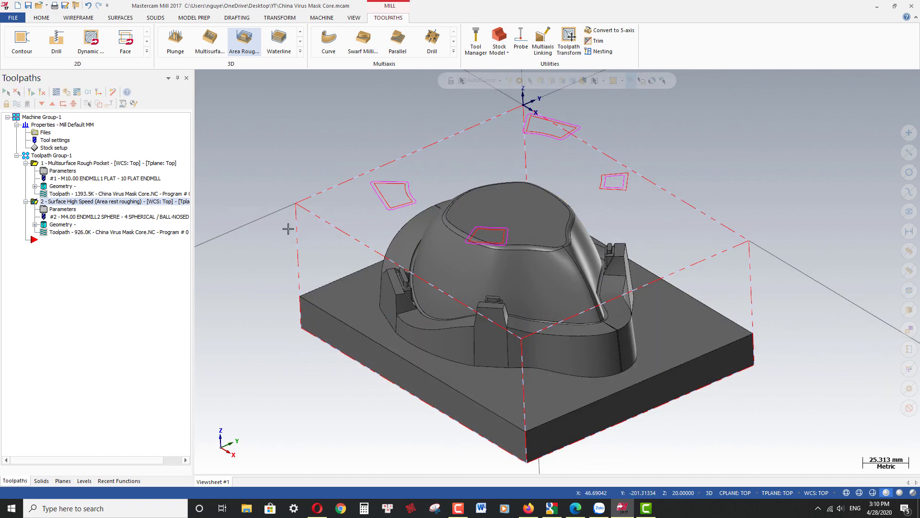
{"action": "key", "text": "alt+7"}
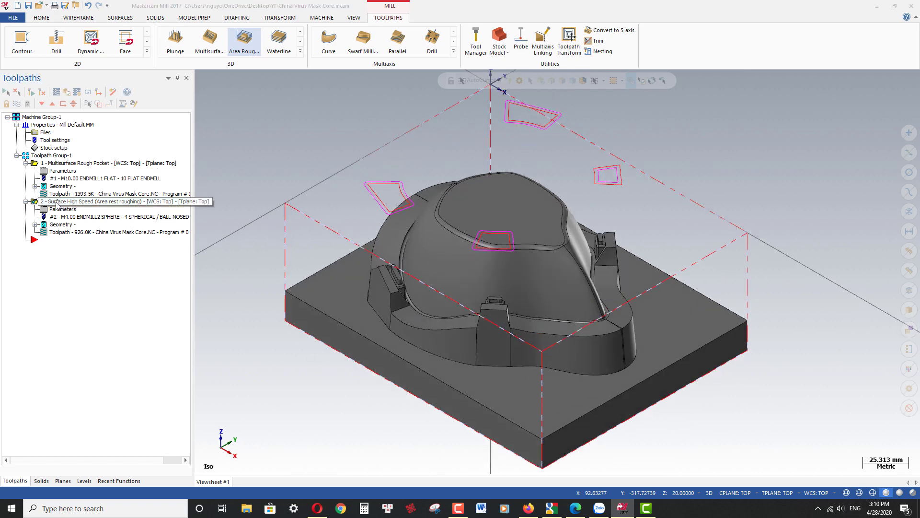
Duplicate the area rest roughing operation by copying it and pasting it after operation 2
{"action": "right_click", "coordinate": [56, 204]}
{"action": "left_click", "coordinate": [109, 289]}
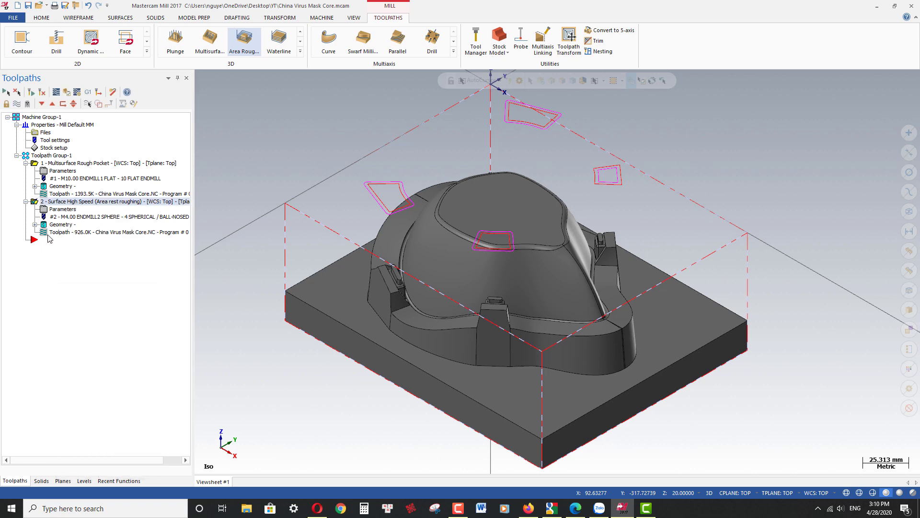
{"action": "right_click", "coordinate": [46, 243]}
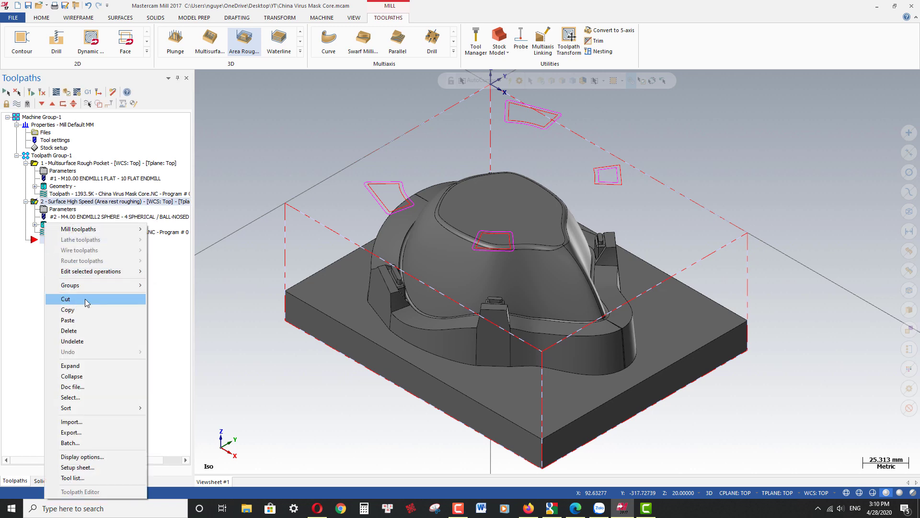
{"action": "left_click", "coordinate": [85, 319]}
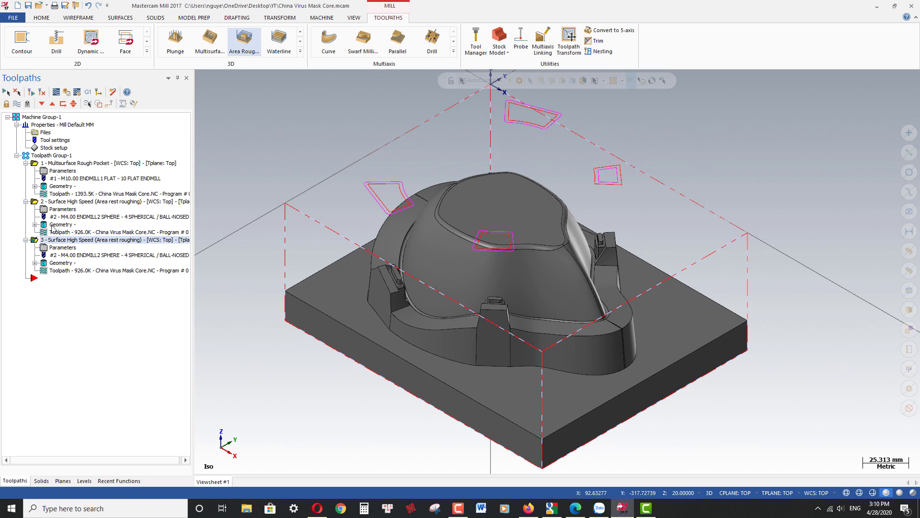
Replace the copied operation's containment with the outer boundary chains above the two small clip blocks
{"action": "left_click", "coordinate": [57, 263]}
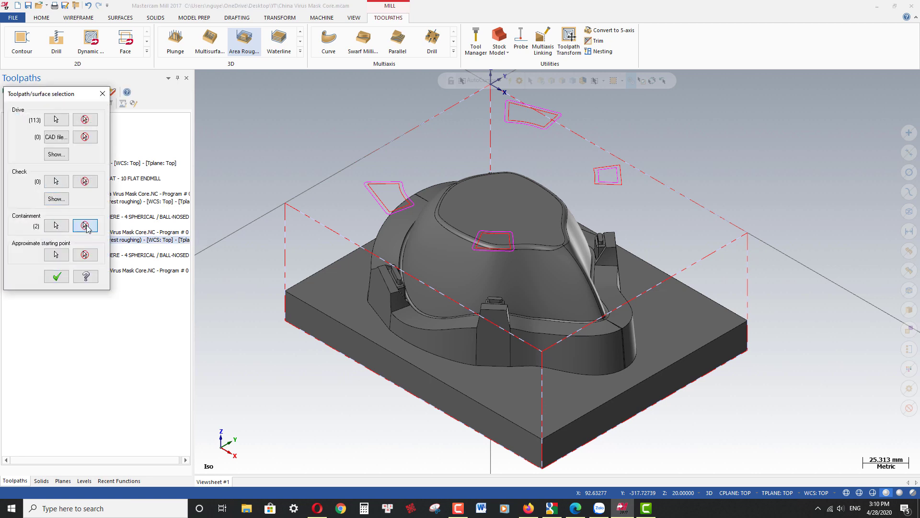
{"action": "left_click", "coordinate": [86, 226]}
{"action": "left_click", "coordinate": [56, 228]}
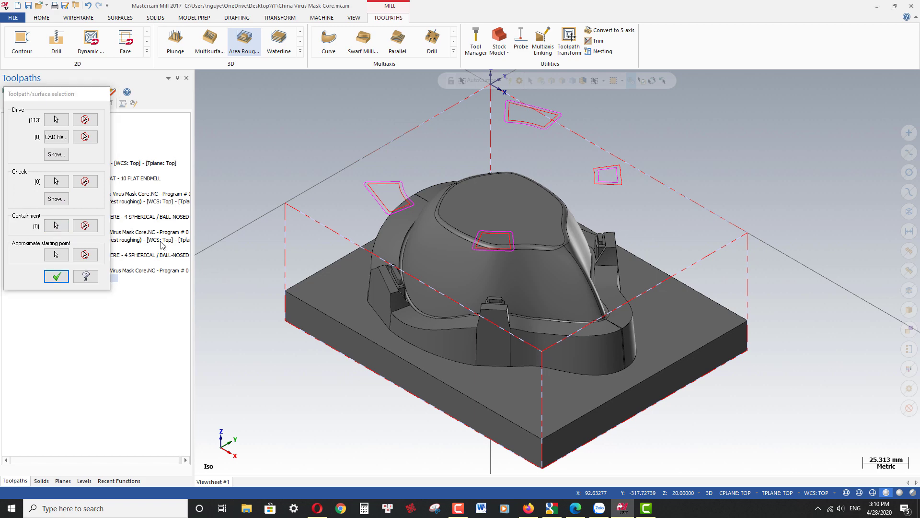
{"action": "scroll", "coordinate": [505, 273], "scroll_direction": "up", "scroll_amount": 5}
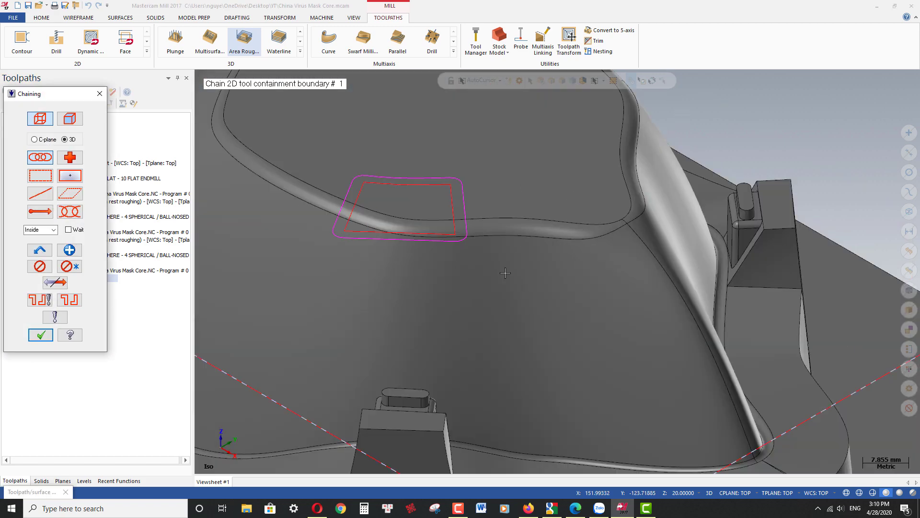
{"action": "left_click", "coordinate": [439, 245]}
{"action": "scroll", "coordinate": [529, 211], "scroll_direction": "down", "scroll_amount": 5}
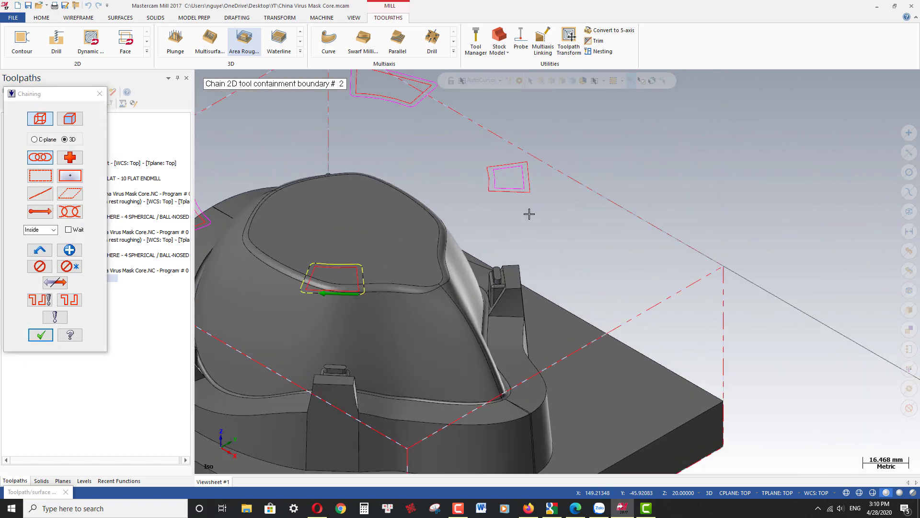
{"action": "scroll", "coordinate": [529, 214], "scroll_direction": "up", "scroll_amount": 2}
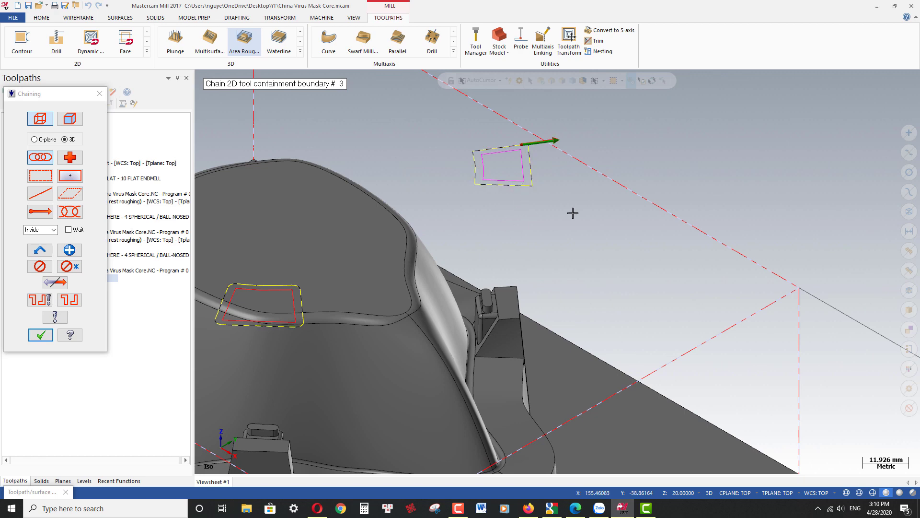
{"action": "left_click", "coordinate": [41, 336]}
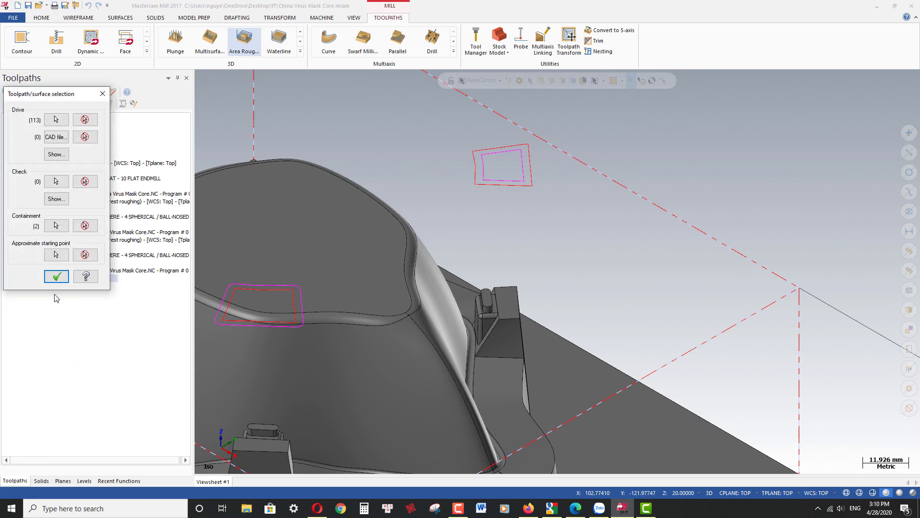
{"action": "left_click", "coordinate": [56, 277]}
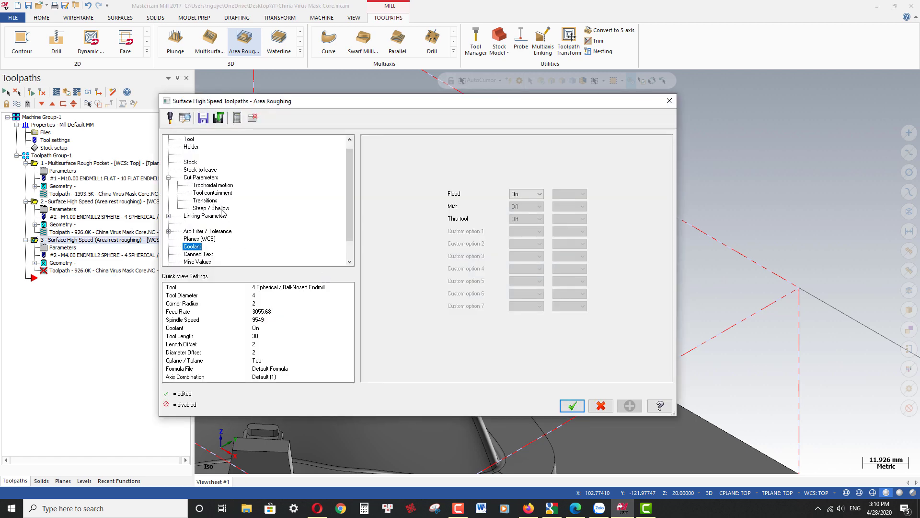
Take the copied operation's minimum Z depth of -21.42 from the top edge of the small clip block's tab
{"action": "left_click", "coordinate": [214, 209]}
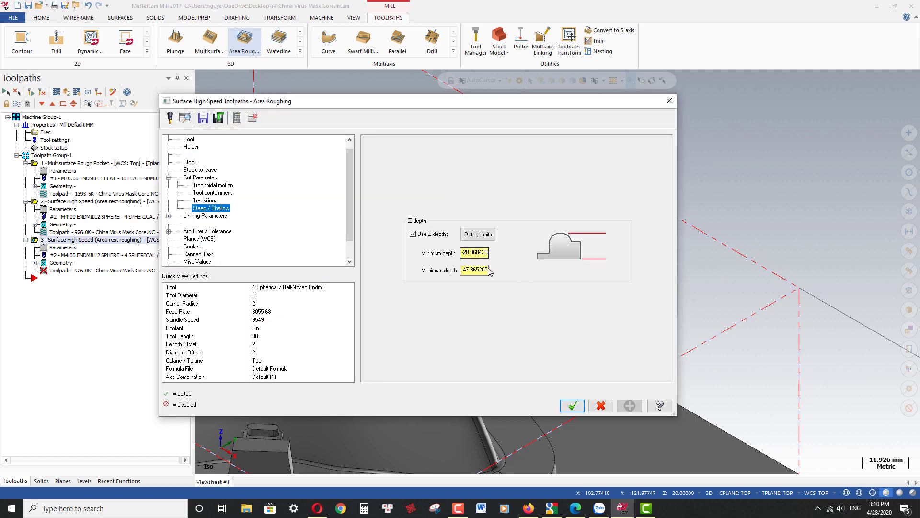
{"action": "right_click", "coordinate": [472, 252]}
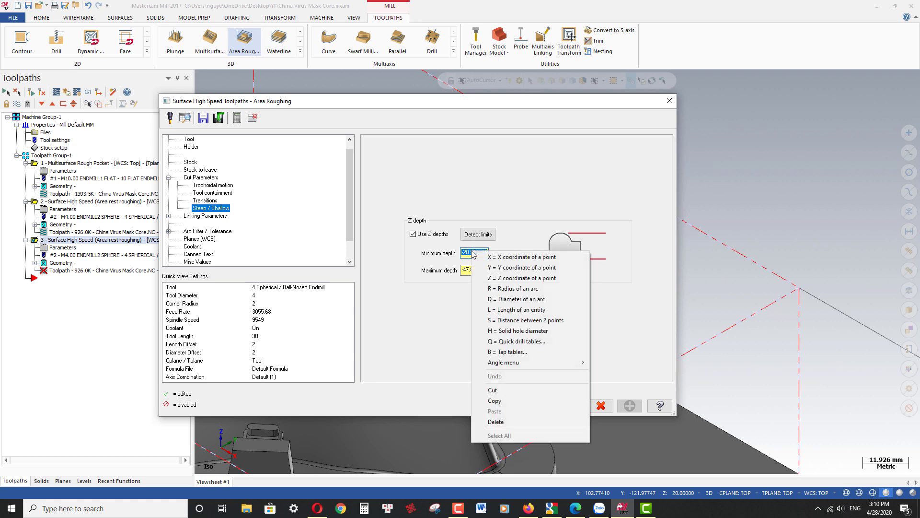
{"action": "left_click", "coordinate": [509, 279]}
{"action": "scroll", "coordinate": [485, 260], "scroll_direction": "down", "scroll_amount": 3}
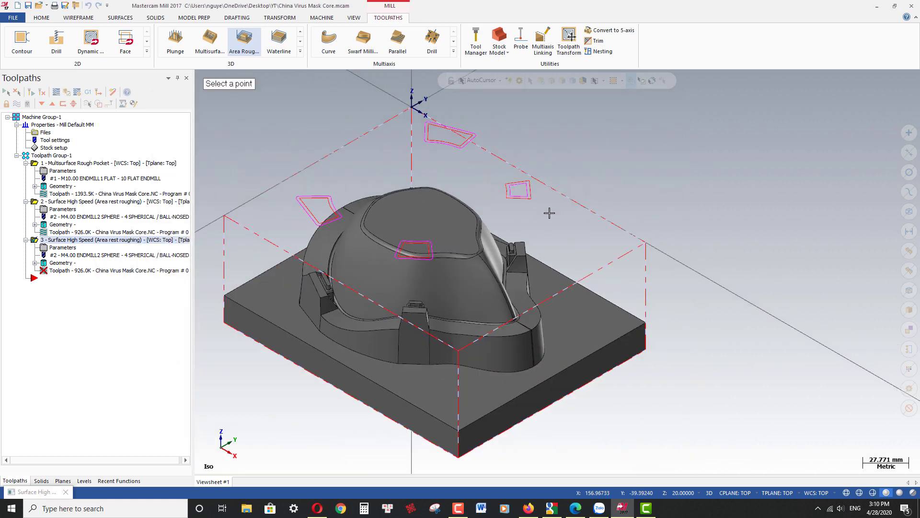
{"action": "key", "text": "alt+2"}
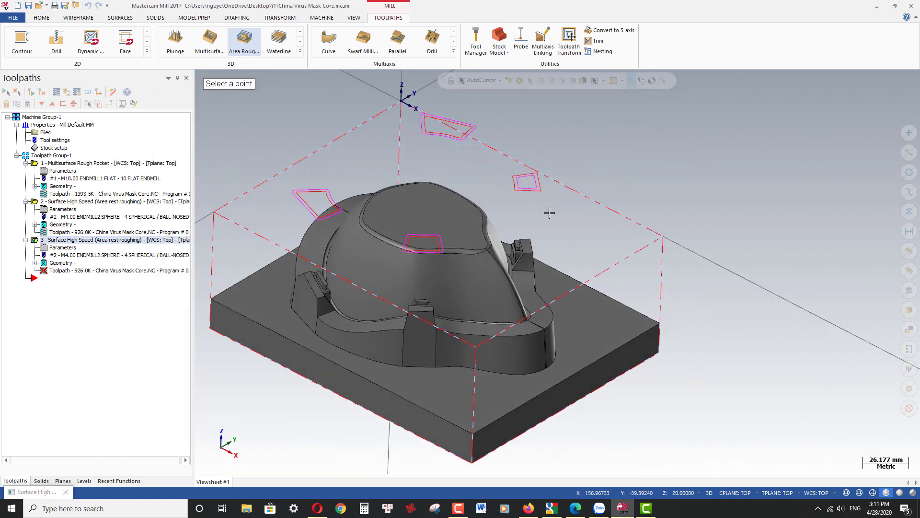
{"action": "scroll", "coordinate": [449, 235], "scroll_direction": "down", "scroll_amount": 4}
{"action": "scroll", "coordinate": [705, 178], "scroll_direction": "up", "scroll_amount": 6}
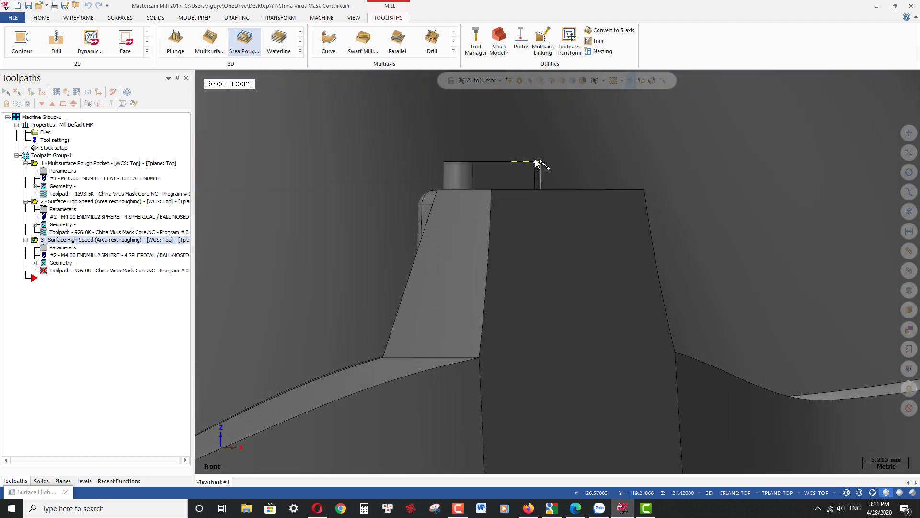
{"action": "left_click", "coordinate": [535, 163]}
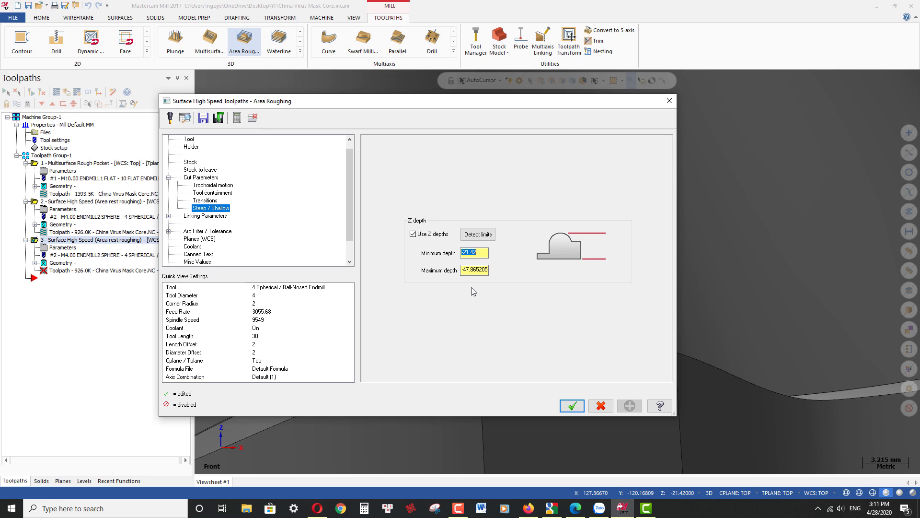
Take the maximum Z depth of -35.11107 from the small clip block's corner at the rim and accept the parameters
{"action": "right_click", "coordinate": [472, 269]}
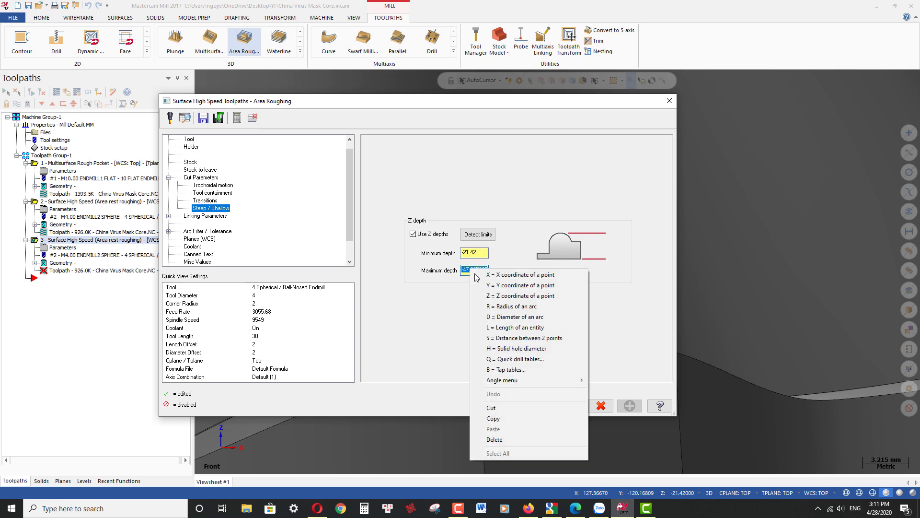
{"action": "left_click", "coordinate": [498, 294]}
{"action": "scroll", "coordinate": [477, 209], "scroll_direction": "down", "scroll_amount": 1}
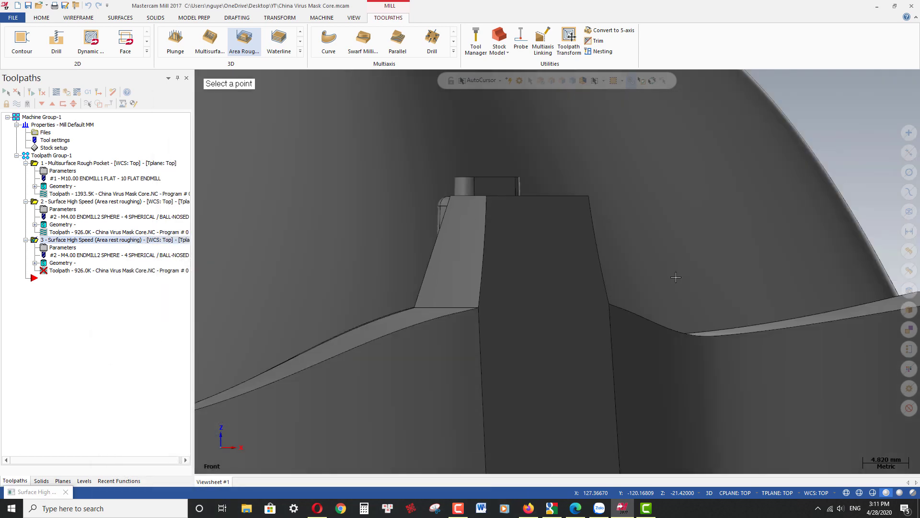
{"action": "left_click", "coordinate": [478, 307]}
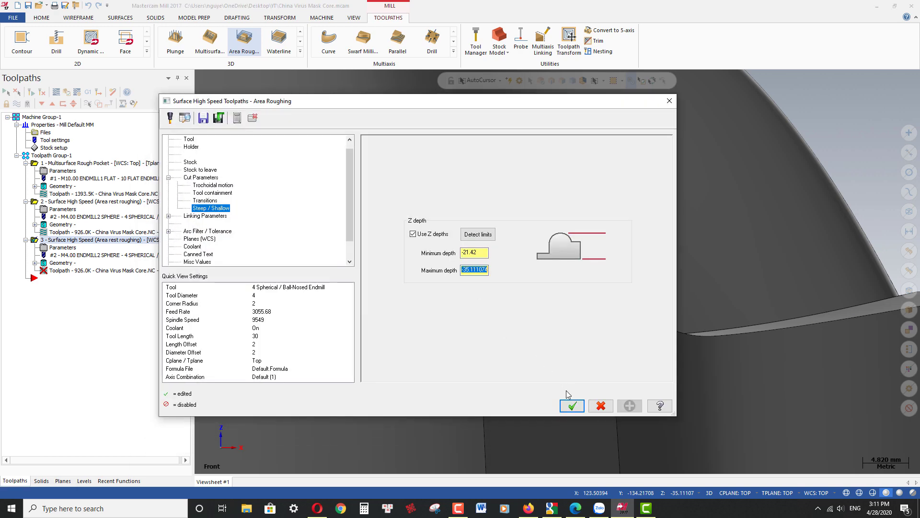
{"action": "left_click", "coordinate": [572, 406]}
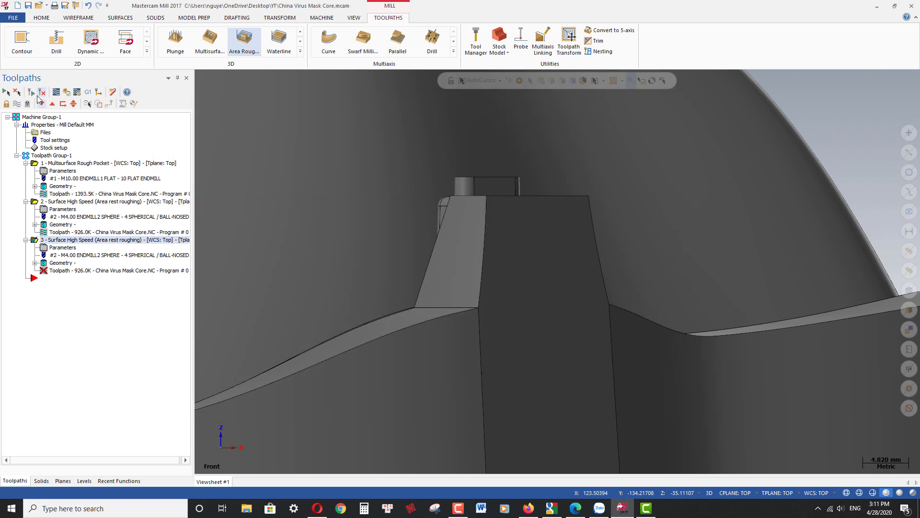
Regenerate the copied area rest roughing operation and display its toolpath around the two small clip blocks
{"action": "left_click", "coordinate": [31, 93]}
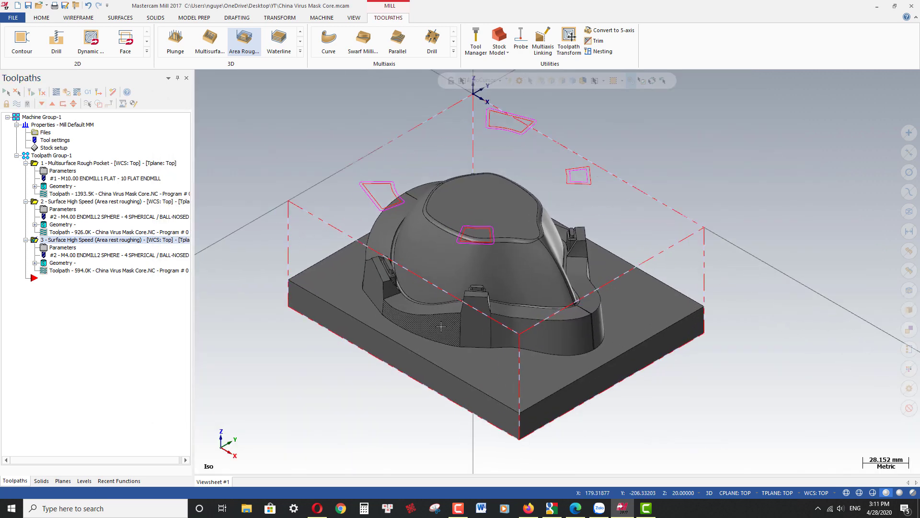
{"action": "left_click", "coordinate": [17, 103]}
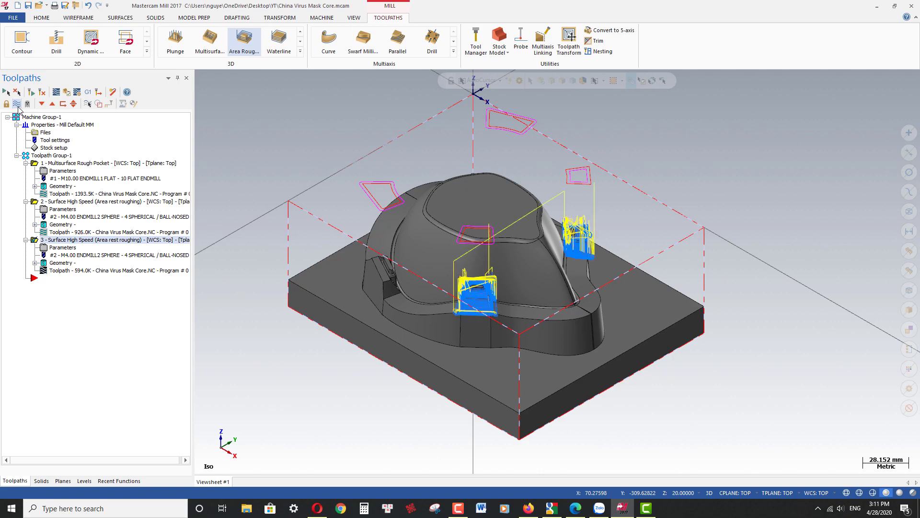
{"action": "scroll", "coordinate": [604, 259], "scroll_direction": "up", "scroll_amount": 3}
{"action": "mouse_move", "coordinate": [604, 258]}
{"action": "middle_mouse_down"}
{"action": "mouse_move", "coordinate": [508, 242]}
{"action": "mouse_move", "coordinate": [564, 232]}
{"action": "mouse_move", "coordinate": [523, 238]}
{"action": "mouse_move", "coordinate": [584, 245]}
{"action": "middle_mouse_up"}
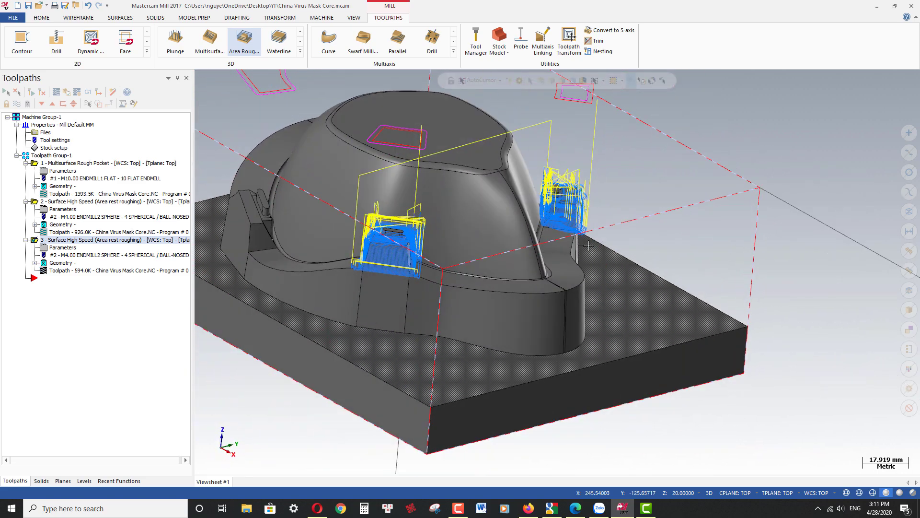
{"action": "key", "text": "alt+7"}
{"action": "scroll", "coordinate": [706, 206], "scroll_direction": "down", "scroll_amount": 3}
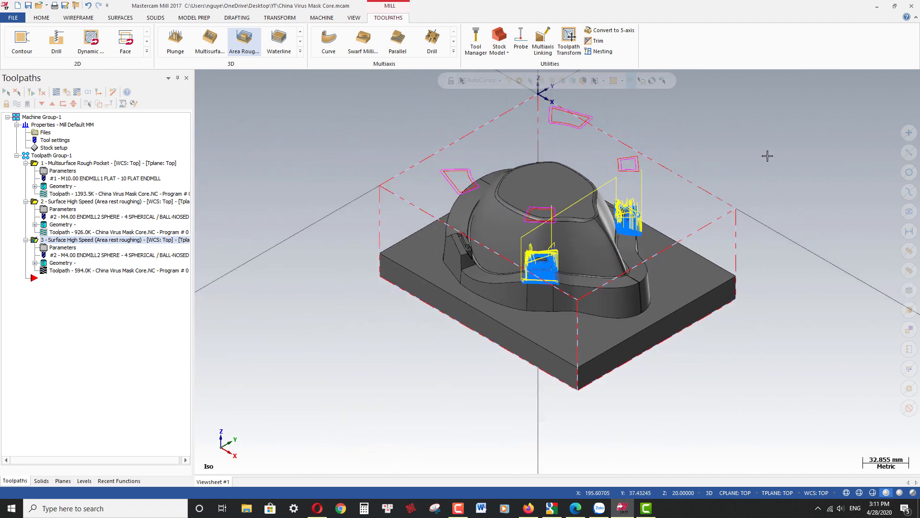
{"action": "scroll", "coordinate": [426, 296], "scroll_direction": "down", "scroll_amount": 2}
{"action": "scroll", "coordinate": [552, 219], "scroll_direction": "up", "scroll_amount": 2}
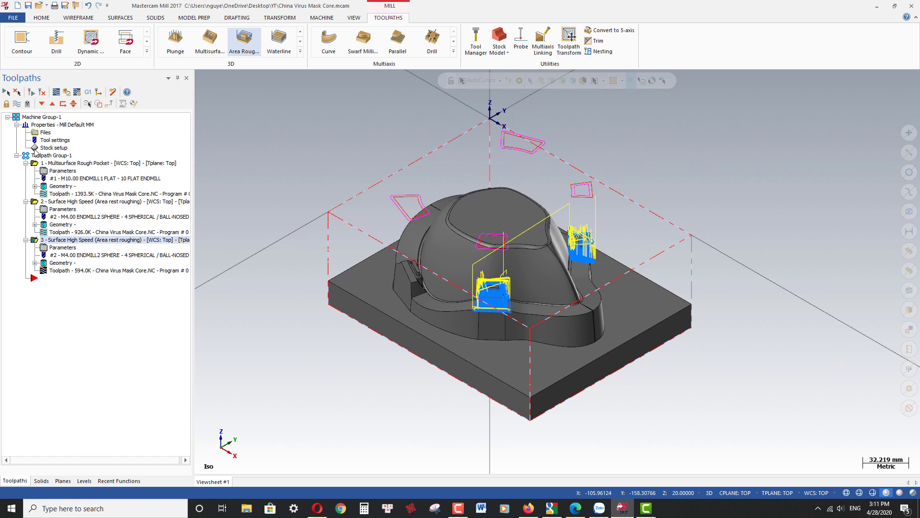
Backplot area rest roughing operations 2 and 3 and watch the tool start on the first large clip block
{"action": "left_click", "coordinate": [64, 202]}
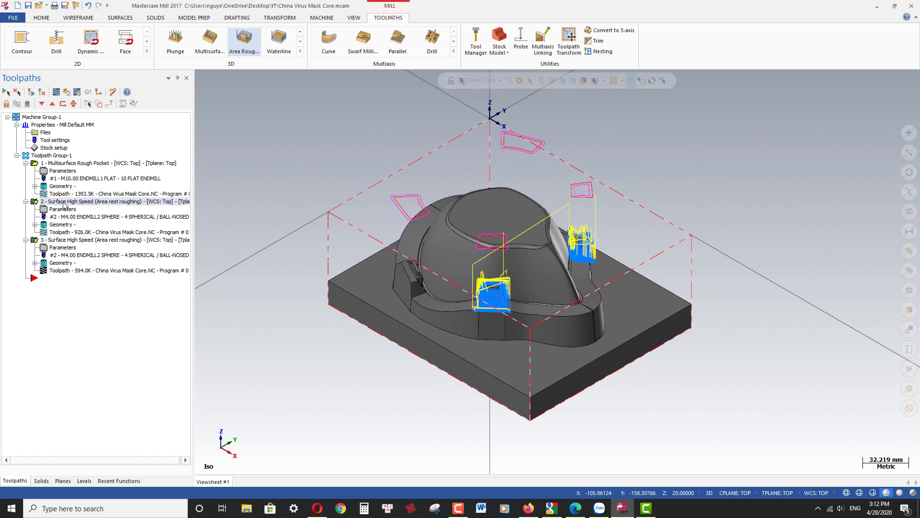
{"action": "left_click", "coordinate": [56, 92]}
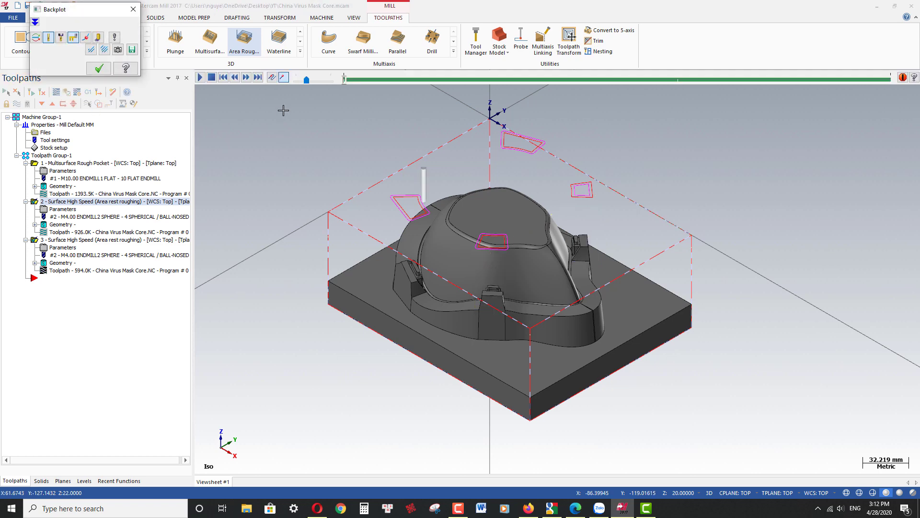
{"action": "left_click", "coordinate": [200, 78]}
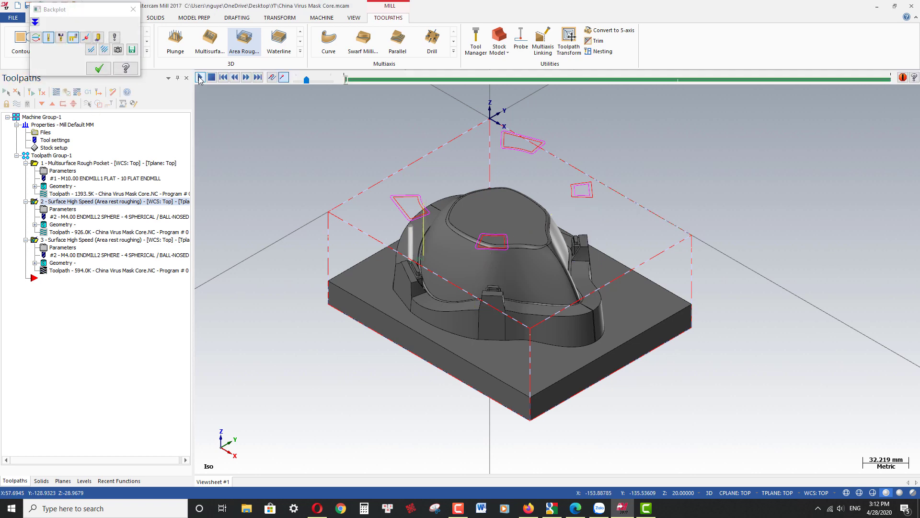
{"action": "scroll", "coordinate": [410, 293], "scroll_direction": "up", "scroll_amount": 1}
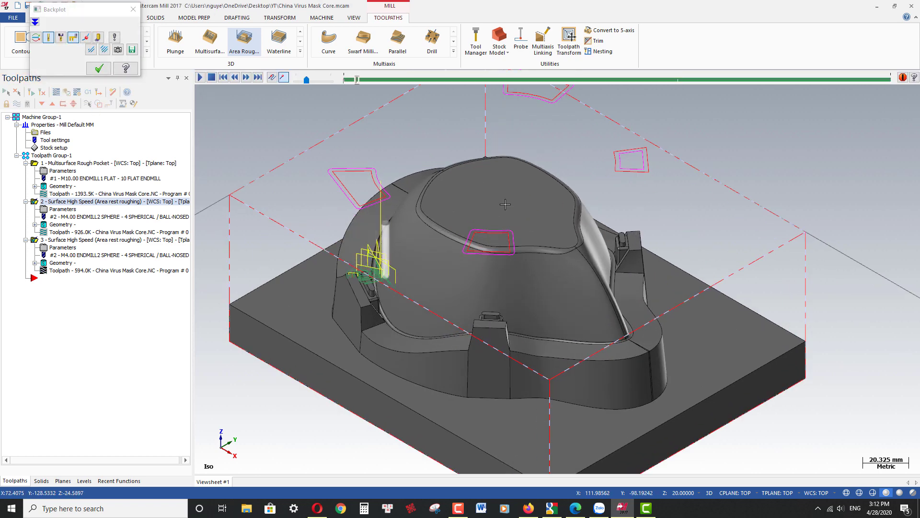
{"action": "scroll", "coordinate": [410, 294], "scroll_direction": "up", "scroll_amount": 1}
{"action": "scroll", "coordinate": [410, 294], "scroll_direction": "up", "scroll_amount": 1}
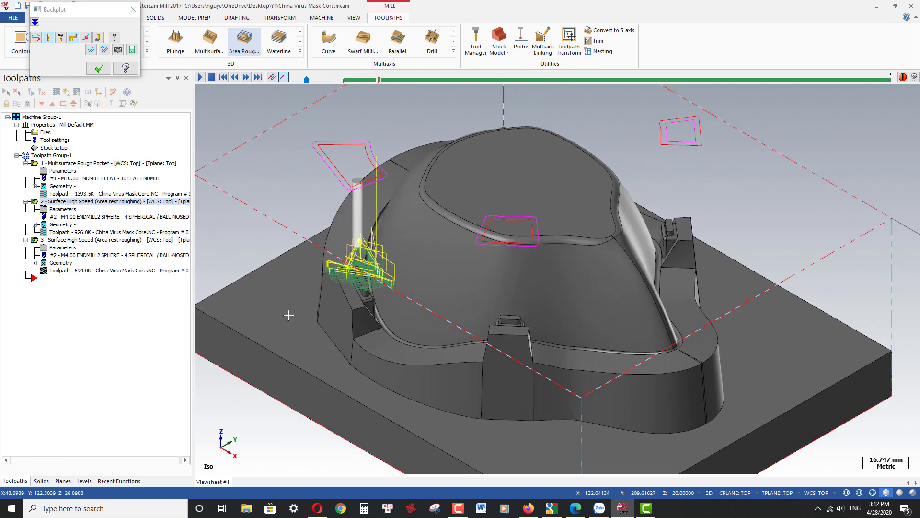
Raise the backplot speed, examine the tool motion around all four clip blocks, and close the backplot
{"action": "left_click", "coordinate": [312, 80]}
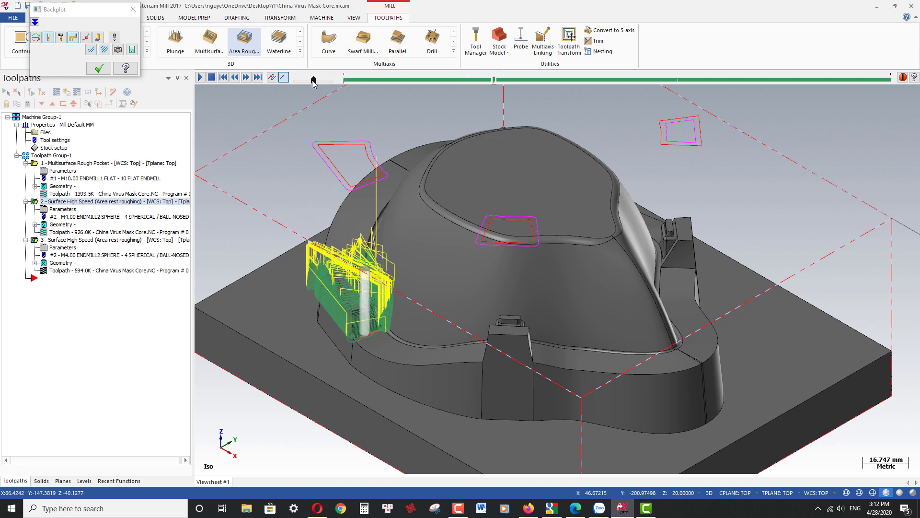
{"action": "scroll", "coordinate": [497, 207], "scroll_direction": "down", "scroll_amount": 2}
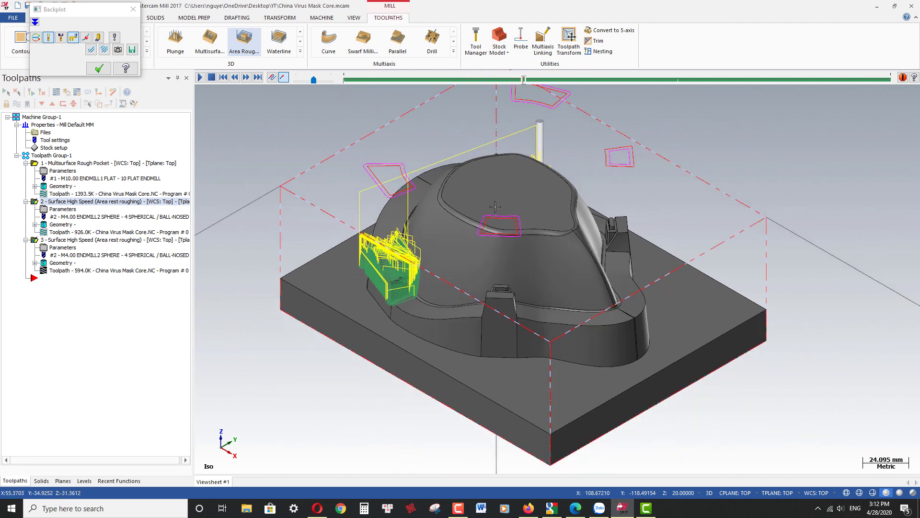
{"action": "middle_click_drag", "start_coordinate": [497, 207], "coordinate": [479, 237]}
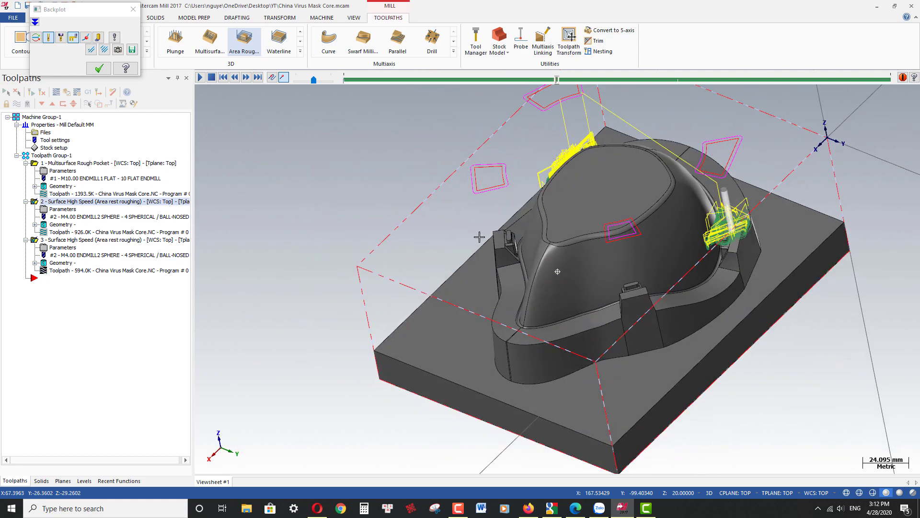
{"action": "scroll", "coordinate": [786, 240], "scroll_direction": "up", "scroll_amount": 3}
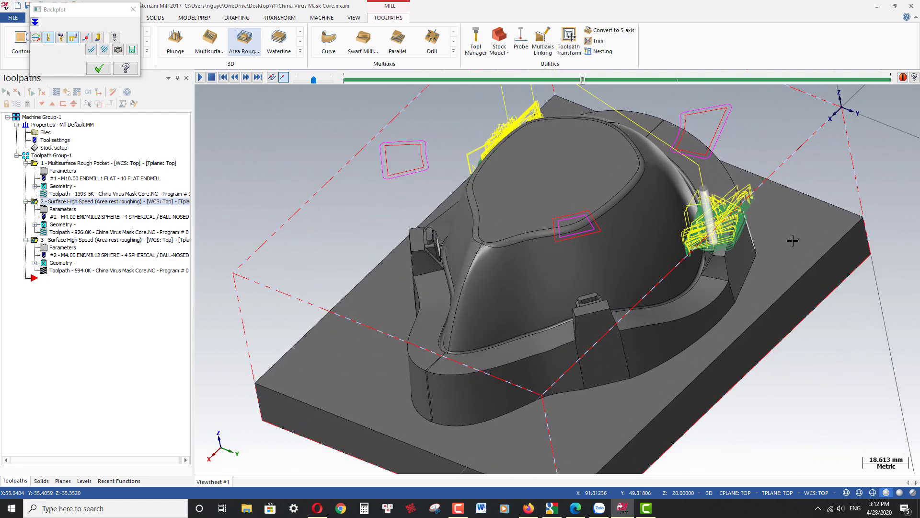
{"action": "middle_click_drag", "start_coordinate": [788, 239], "coordinate": [796, 221]}
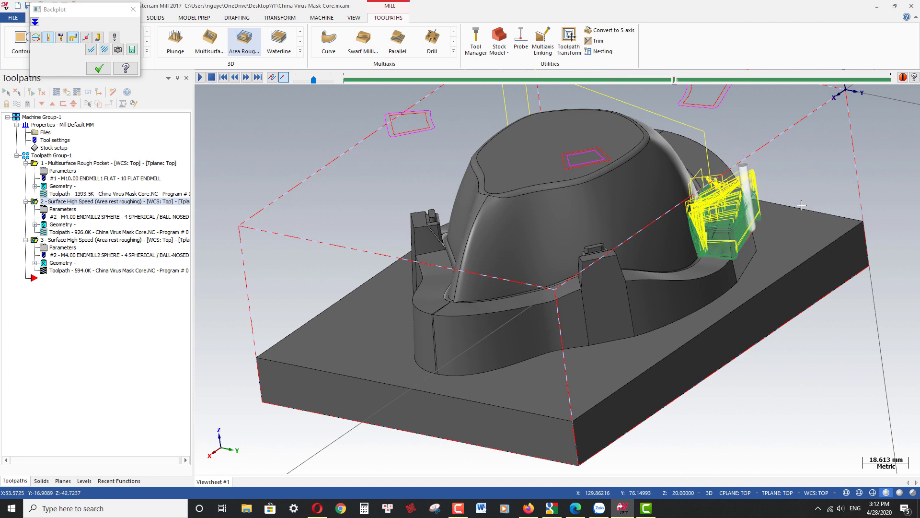
{"action": "middle_click_drag", "start_coordinate": [422, 303], "coordinate": [546, 225]}
{"action": "scroll", "coordinate": [802, 148], "scroll_direction": "up", "scroll_amount": 2}
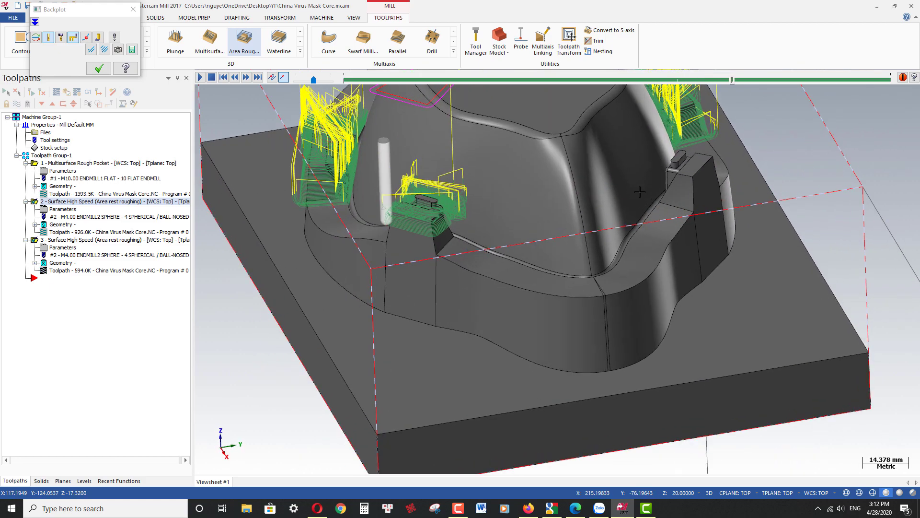
{"action": "scroll", "coordinate": [803, 148], "scroll_direction": "up", "scroll_amount": 2}
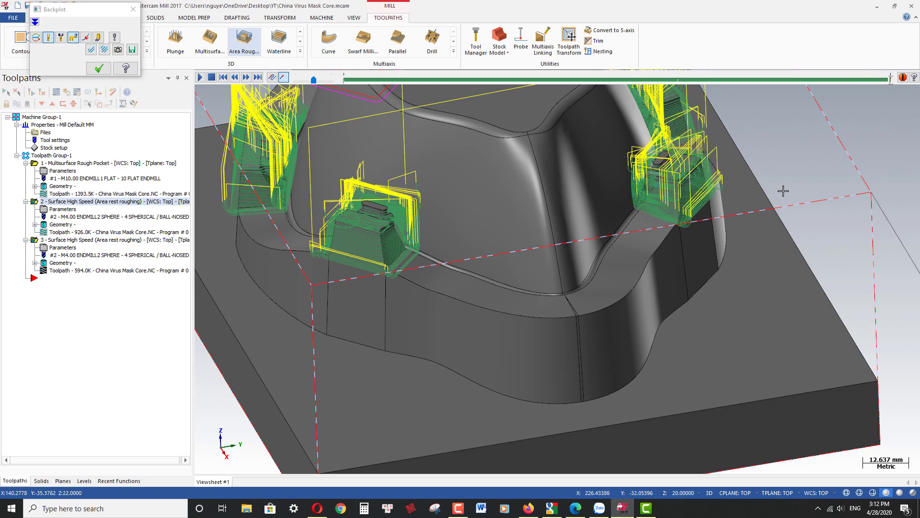
{"action": "scroll", "coordinate": [583, 276], "scroll_direction": "down", "scroll_amount": 4}
{"action": "middle_click_drag", "start_coordinate": [519, 312], "coordinate": [580, 305]}
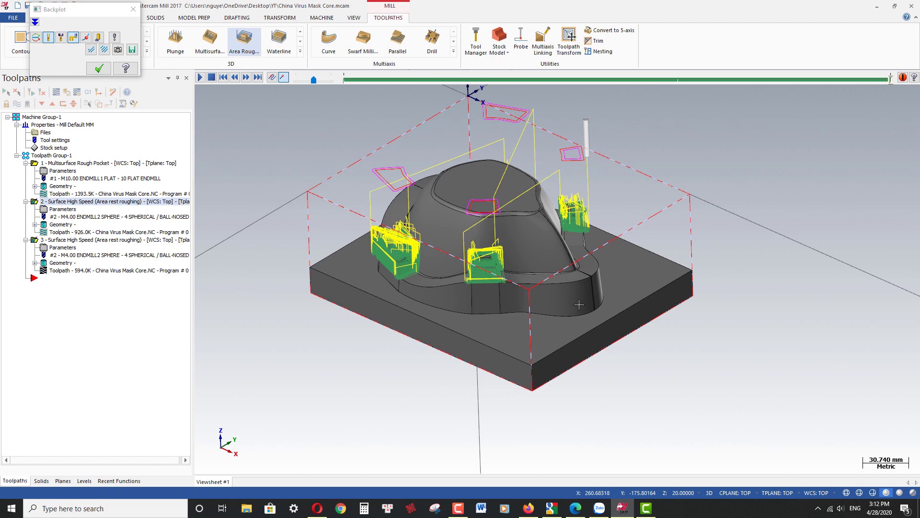
{"action": "left_click", "coordinate": [99, 68]}
Set the machine group's stock shape to the STL file 1 from the YT folder
{"action": "left_click", "coordinate": [46, 147]}
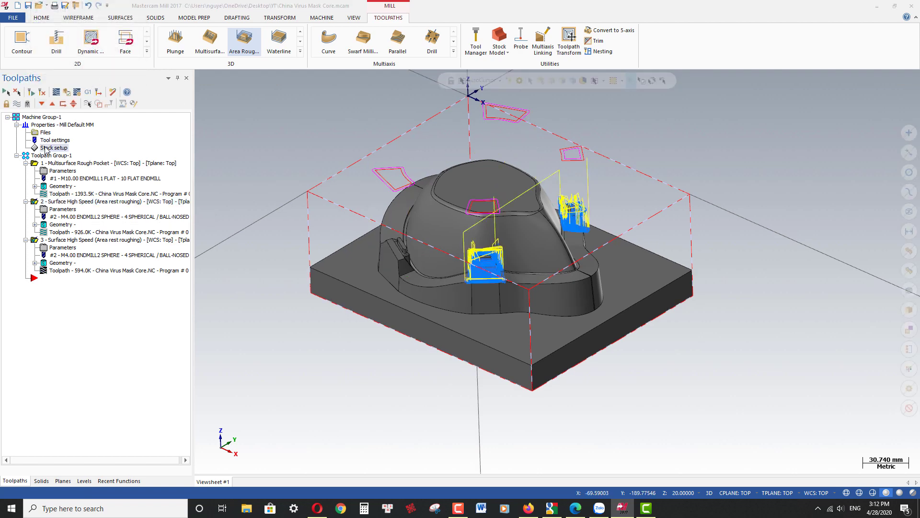
{"action": "left_click", "coordinate": [114, 191]}
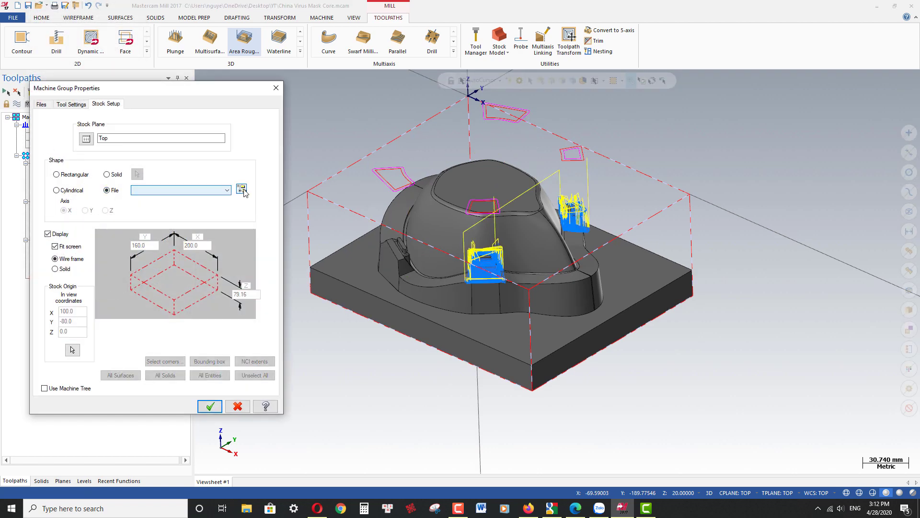
{"action": "left_click", "coordinate": [241, 189]}
{"action": "left_click", "coordinate": [525, 206]}
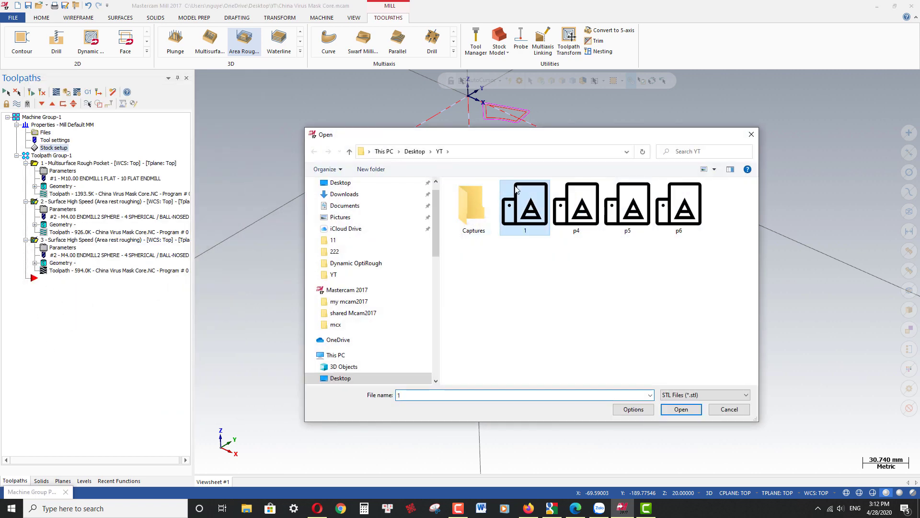
{"action": "left_click", "coordinate": [681, 408]}
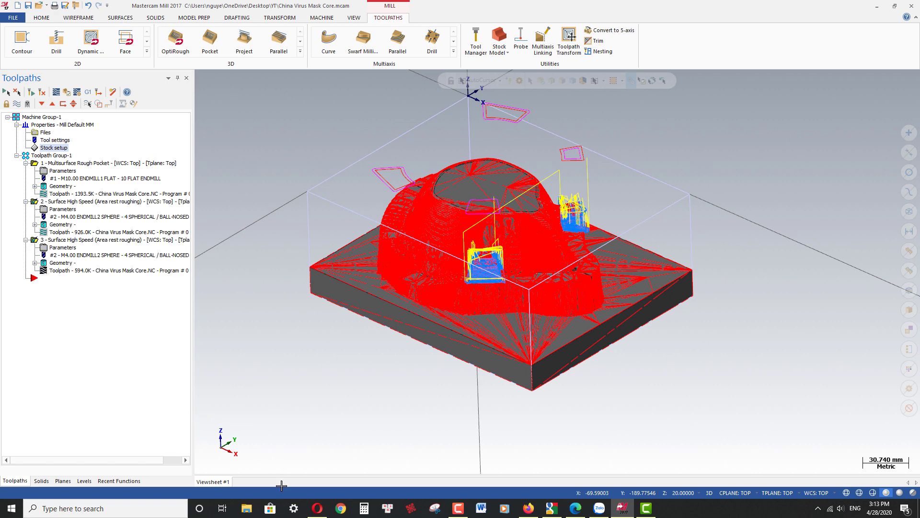
Verify operations 2 and 3 on the roughed stock at a faster playback speed, watching the large clip blocks being cut
{"action": "left_click", "coordinate": [66, 93]}
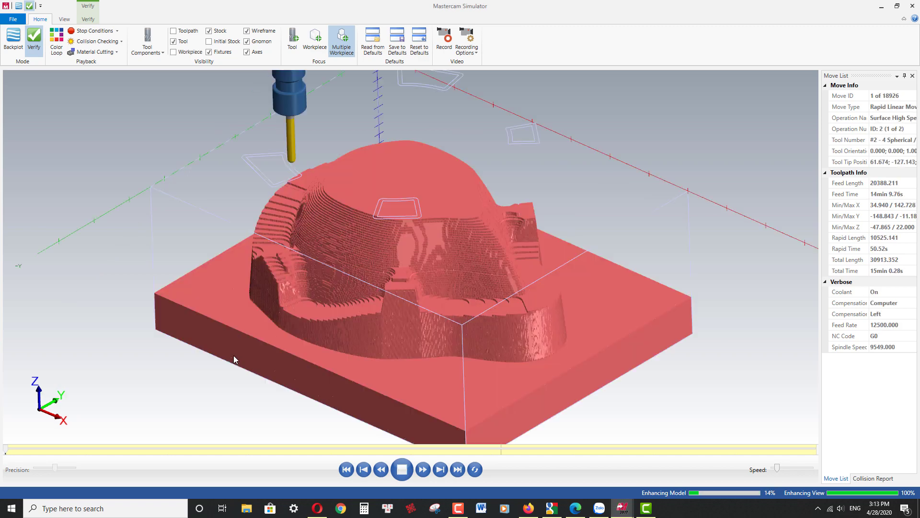
{"action": "scroll", "coordinate": [238, 357], "scroll_direction": "up", "scroll_amount": 2}
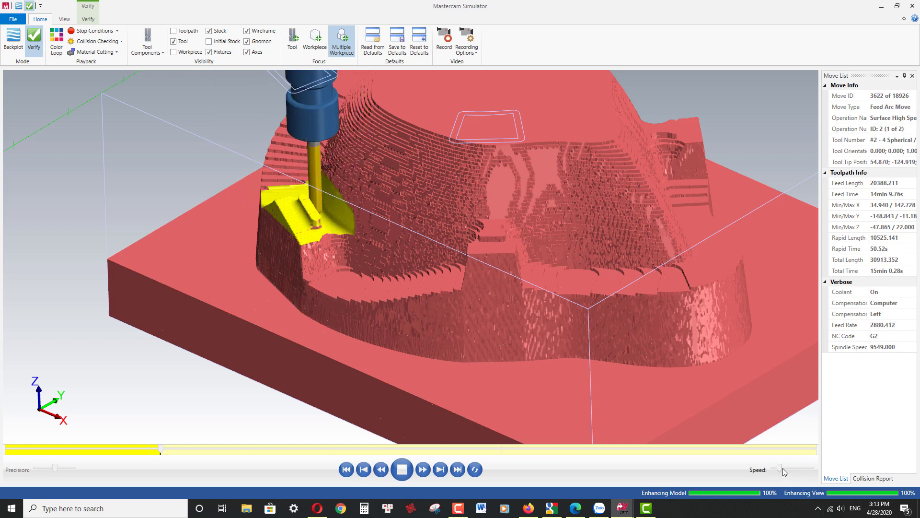
{"action": "left_click_drag", "start_coordinate": [783, 468], "coordinate": [785, 467]}
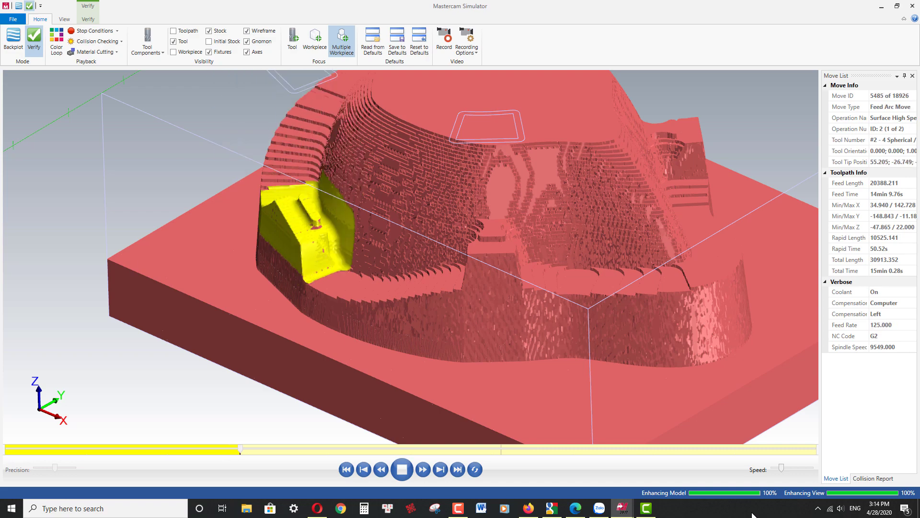
{"action": "scroll", "coordinate": [368, 269], "scroll_direction": "down", "scroll_amount": 4}
{"action": "middle_click_drag", "start_coordinate": [486, 258], "coordinate": [444, 258]}
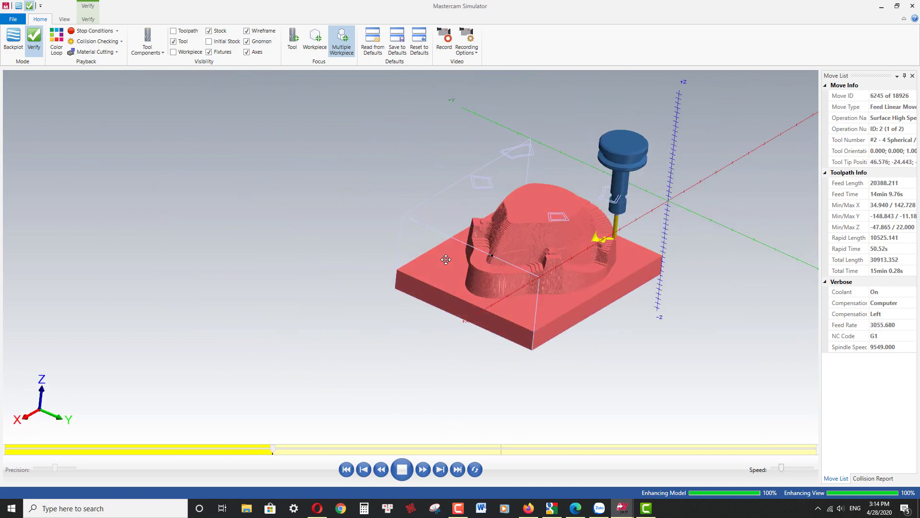
{"action": "scroll", "coordinate": [630, 213], "scroll_direction": "up", "scroll_amount": 4}
{"action": "scroll", "coordinate": [542, 321], "scroll_direction": "up", "scroll_amount": 3}
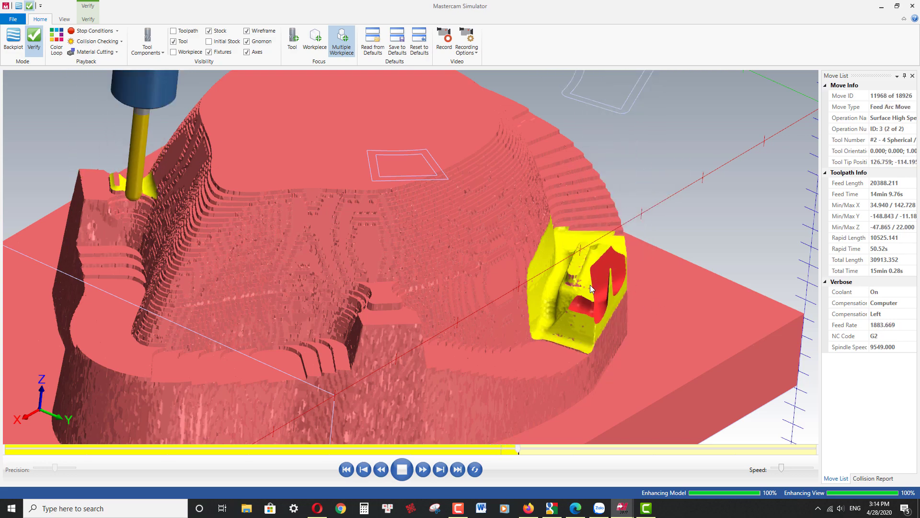
Watch the verification of operation 3 from several angles as it machines the two small clip blocks
{"action": "middle_click_drag", "start_coordinate": [517, 297], "coordinate": [574, 307]}
{"action": "scroll", "coordinate": [566, 299], "scroll_direction": "up", "scroll_amount": 5}
{"action": "scroll", "coordinate": [580, 292], "scroll_direction": "down", "scroll_amount": 5}
{"action": "scroll", "coordinate": [485, 362], "scroll_direction": "up", "scroll_amount": 3}
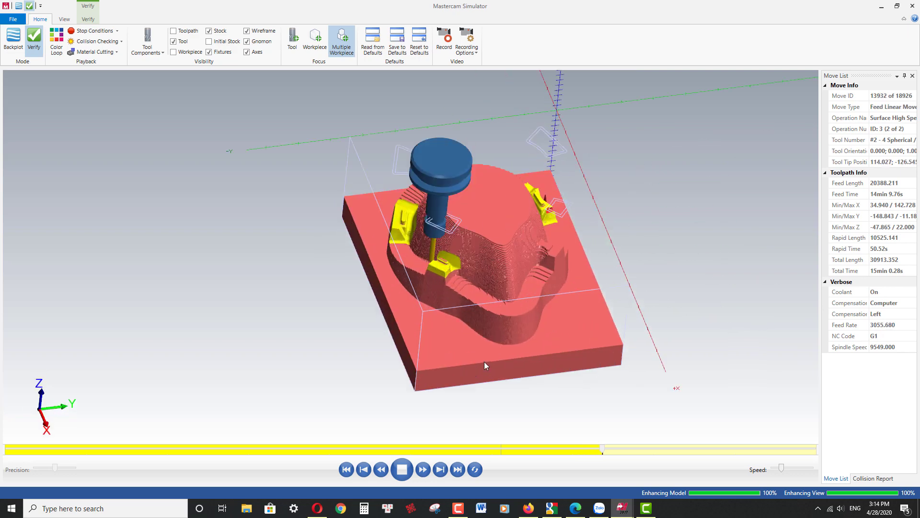
{"action": "middle_click_drag", "start_coordinate": [515, 339], "coordinate": [503, 335]}
{"action": "scroll", "coordinate": [554, 321], "scroll_direction": "up", "scroll_amount": 3}
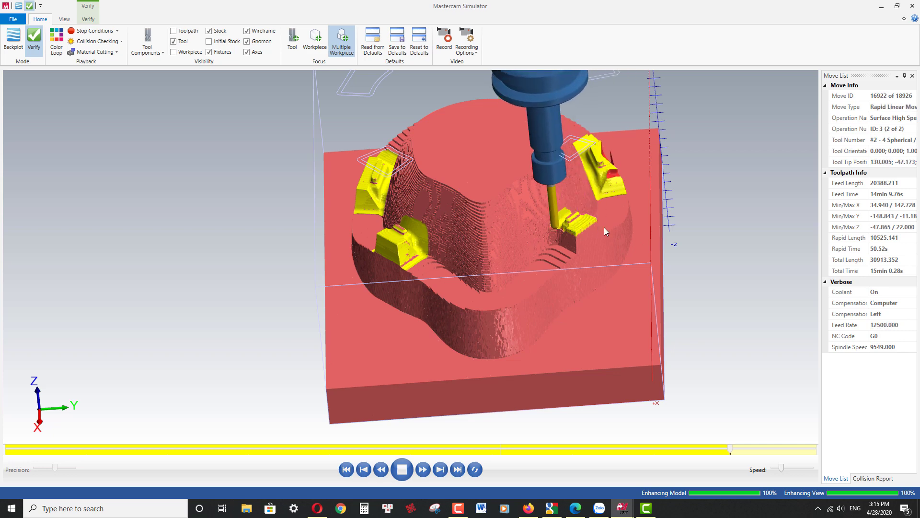
{"action": "scroll", "coordinate": [692, 247], "scroll_direction": "up", "scroll_amount": 3}
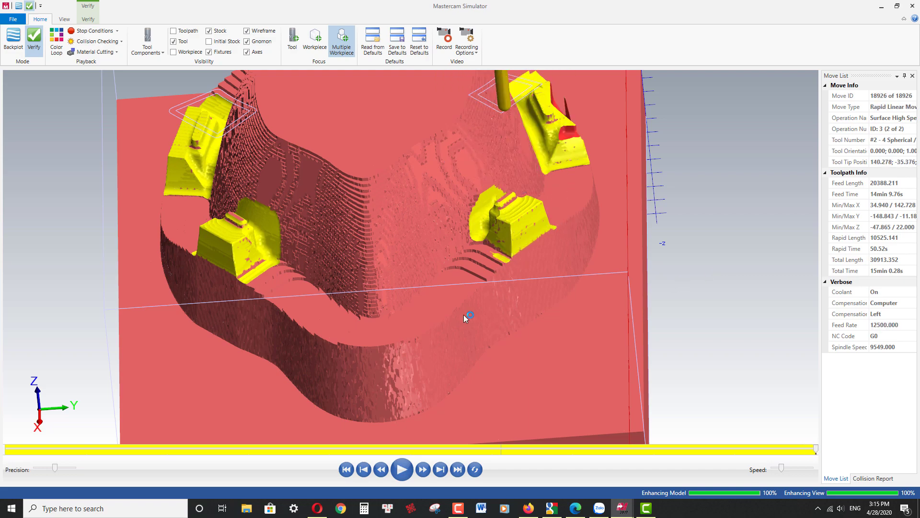
Examine the outer side of the machined large clip block up close and close the simulator
{"action": "scroll", "coordinate": [445, 316], "scroll_direction": "down", "scroll_amount": 3}
{"action": "middle_click_drag", "start_coordinate": [436, 318], "coordinate": [590, 220]}
{"action": "scroll", "coordinate": [597, 213], "scroll_direction": "up", "scroll_amount": 5}
{"action": "scroll", "coordinate": [597, 215], "scroll_direction": "up", "scroll_amount": 2}
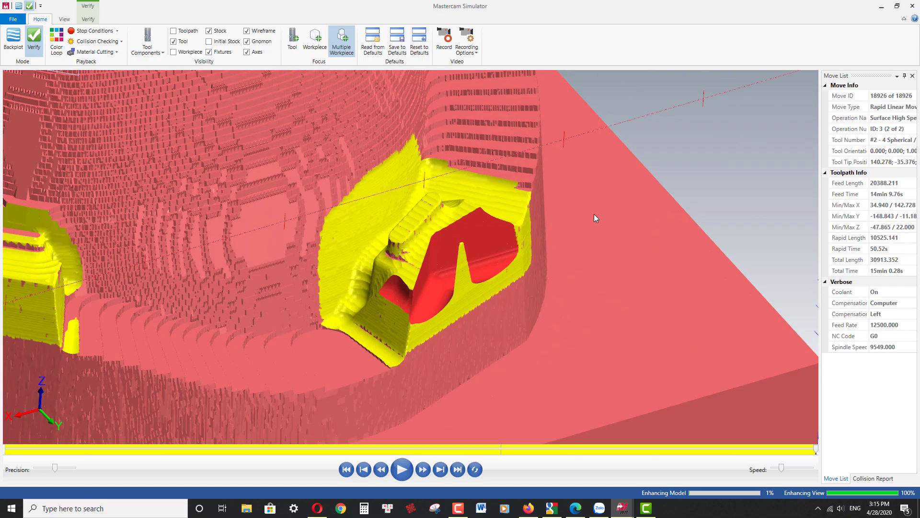
{"action": "mouse_move", "coordinate": [524, 281]}
{"action": "middle_mouse_down"}
{"action": "mouse_move", "coordinate": [570, 274]}
{"action": "mouse_move", "coordinate": [526, 290]}
{"action": "mouse_move", "coordinate": [523, 280]}
{"action": "middle_mouse_up"}
{"action": "scroll", "coordinate": [422, 286], "scroll_direction": "down", "scroll_amount": 2}
{"action": "scroll", "coordinate": [441, 293], "scroll_direction": "down", "scroll_amount": 2}
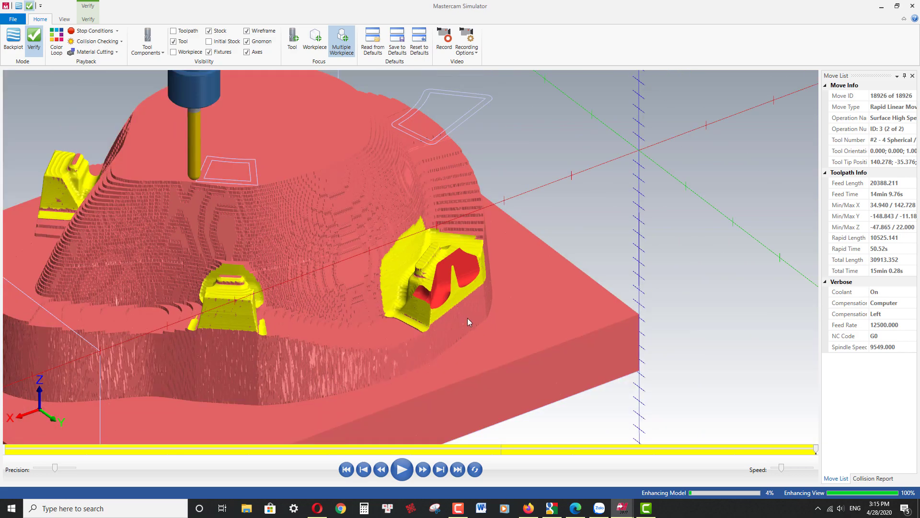
{"action": "scroll", "coordinate": [460, 309], "scroll_direction": "down", "scroll_amount": 3}
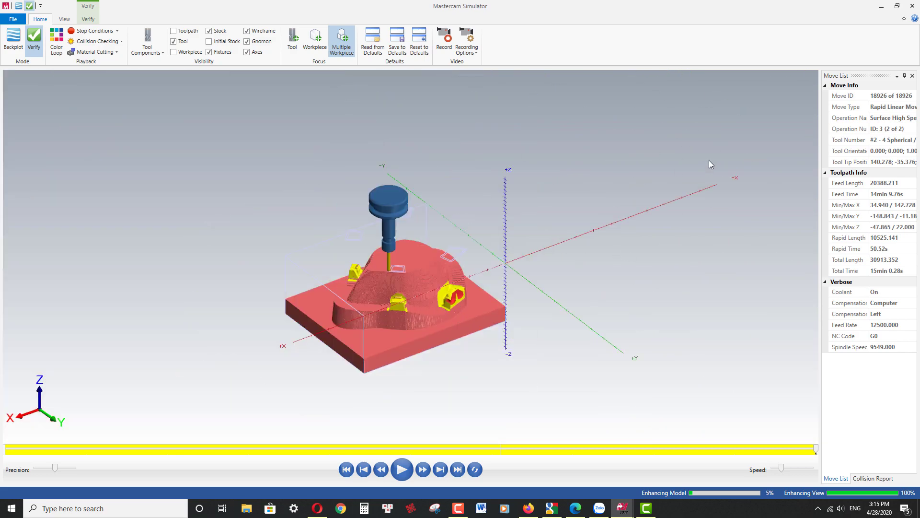
{"action": "left_click", "coordinate": [911, 6]}
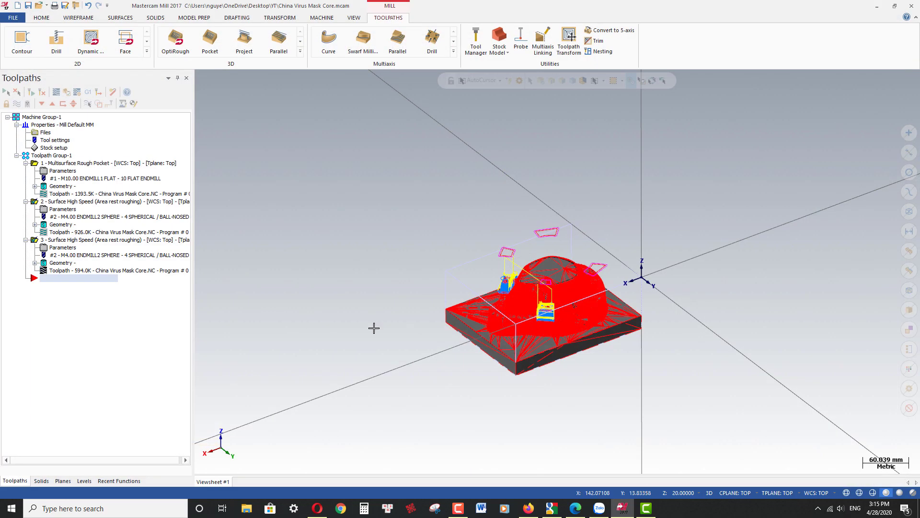
Set the retract method in operation 2's linking parameters to Full Vertical Retract and accept the toolpath parameters
{"action": "left_click", "coordinate": [66, 211]}
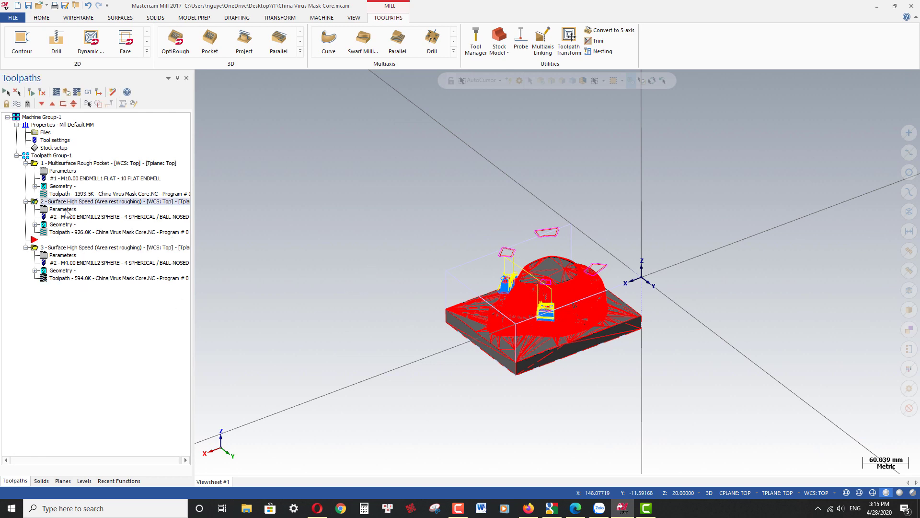
{"action": "left_click", "coordinate": [205, 186]}
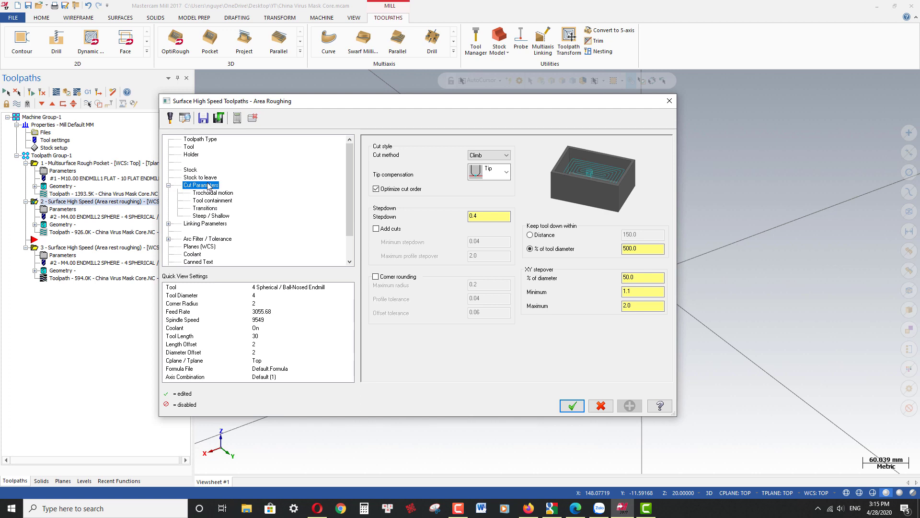
{"action": "left_click", "coordinate": [206, 223]}
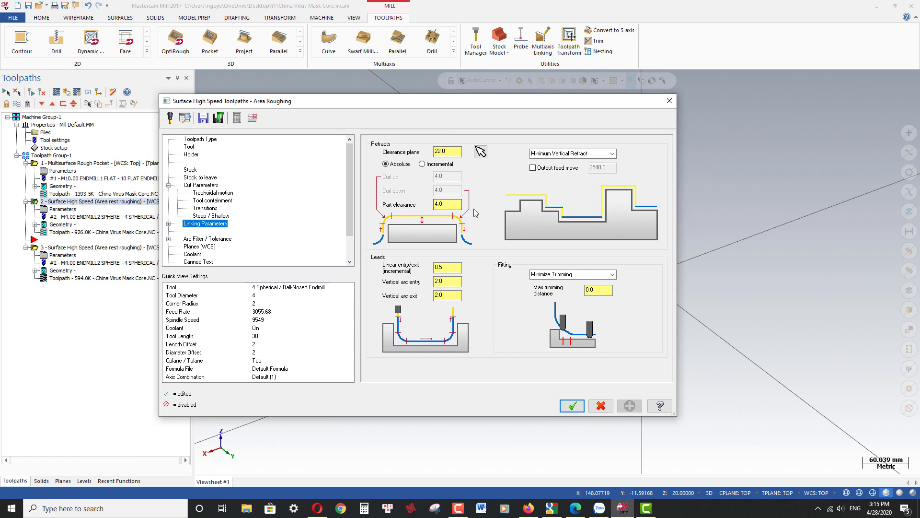
{"action": "left_click", "coordinate": [612, 154]}
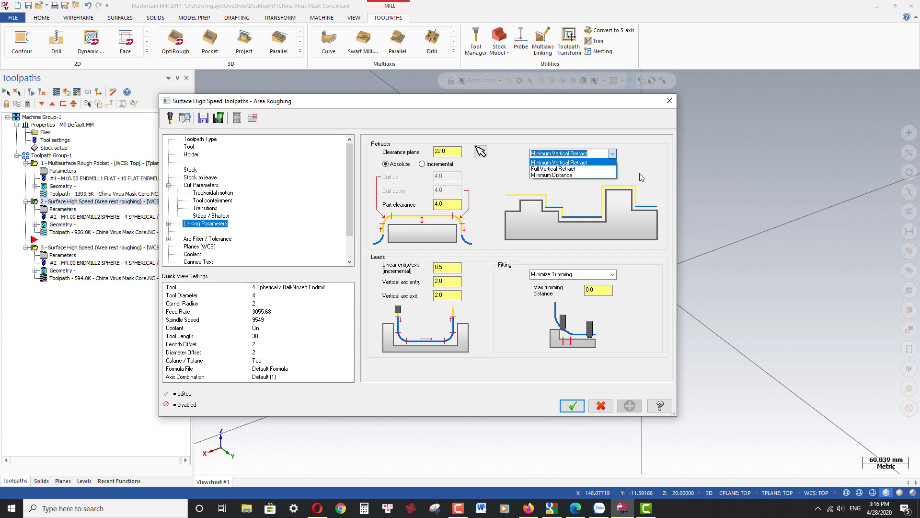
{"action": "left_click", "coordinate": [586, 169]}
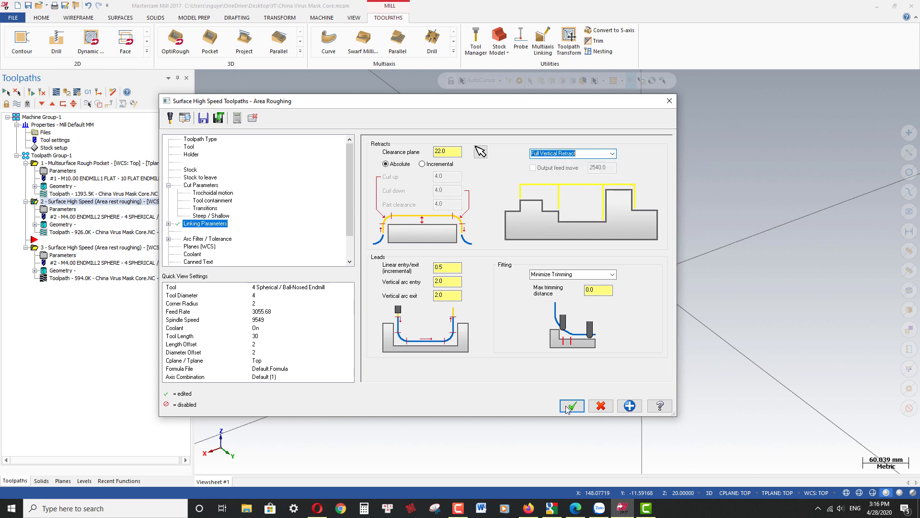
{"action": "left_click", "coordinate": [572, 406]}
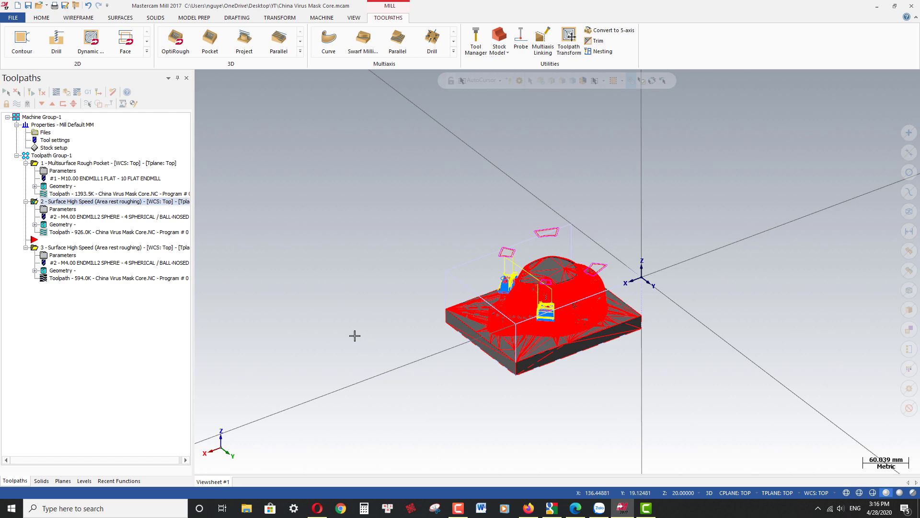
Verify operations 2 and 3 again from the isometric view, raising the playback speed while the first clip block is cut
{"action": "scroll", "coordinate": [353, 326], "scroll_direction": "down", "scroll_amount": 1}
{"action": "key", "text": "alt+7"}
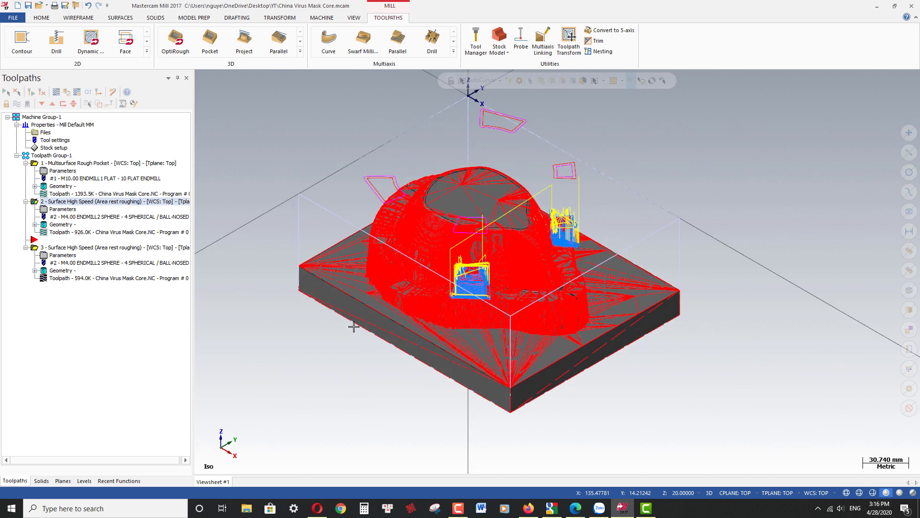
{"action": "scroll", "coordinate": [340, 329], "scroll_direction": "down", "scroll_amount": 2}
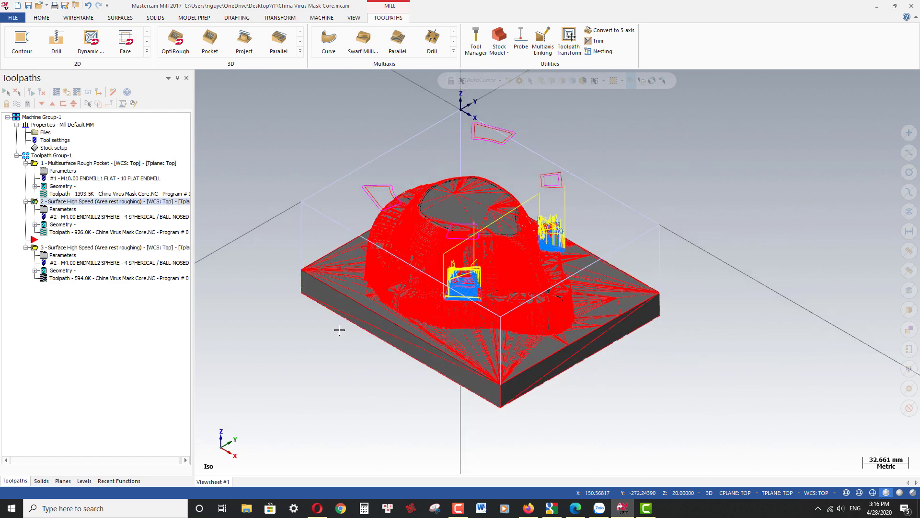
{"action": "left_click", "coordinate": [55, 248]}
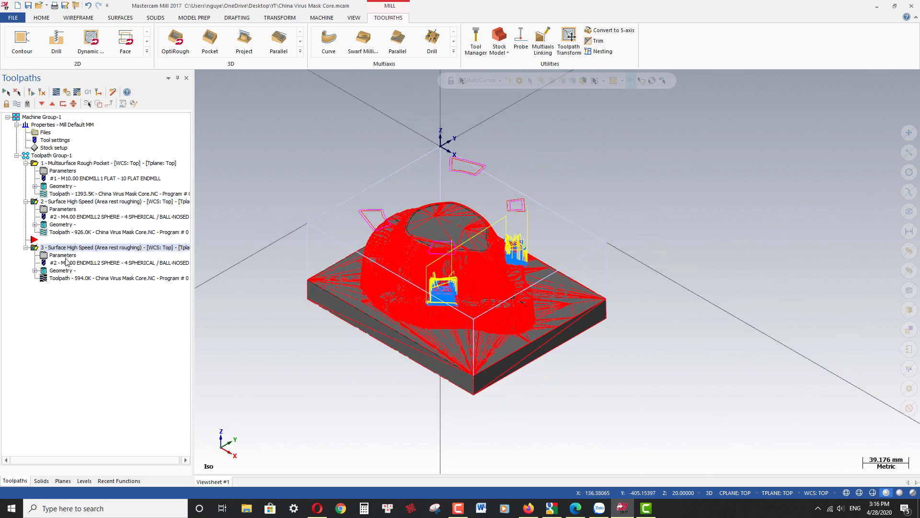
{"action": "left_click", "coordinate": [66, 93]}
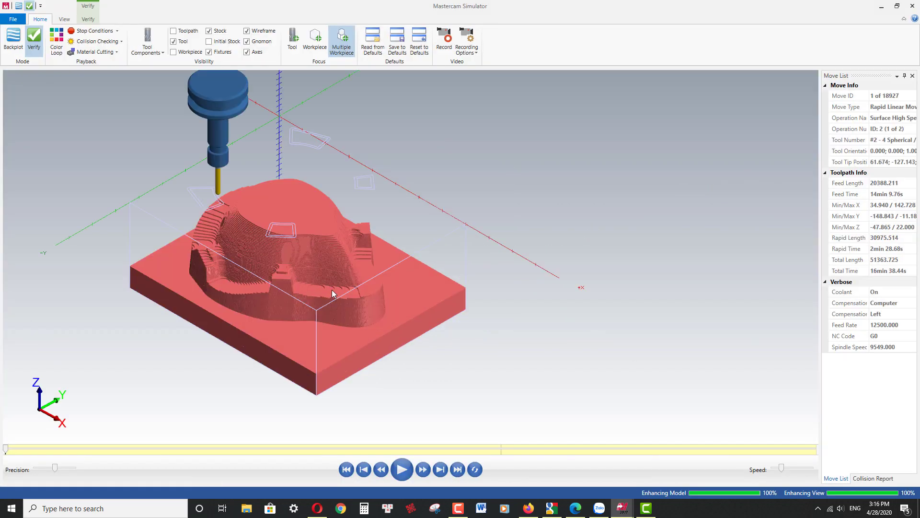
{"action": "scroll", "coordinate": [205, 277], "scroll_direction": "up", "scroll_amount": 2}
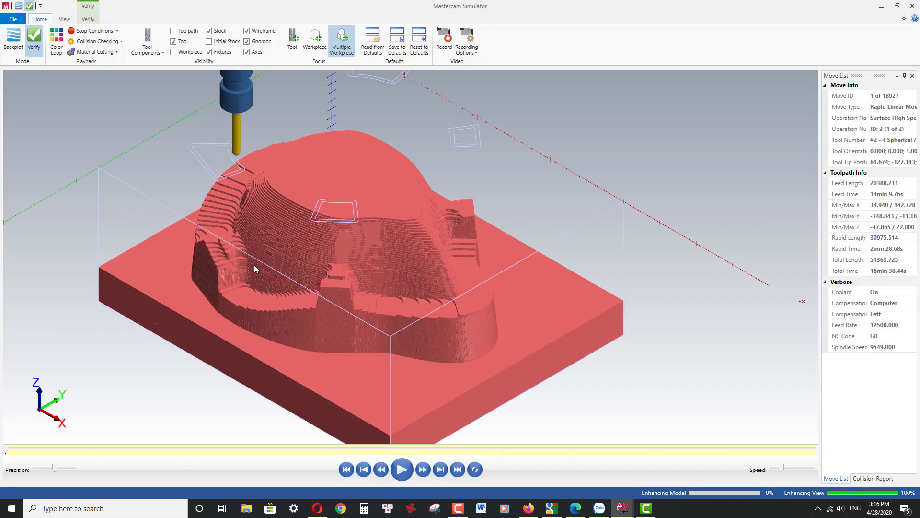
{"action": "middle_click_drag", "start_coordinate": [215, 287], "coordinate": [381, 294]}
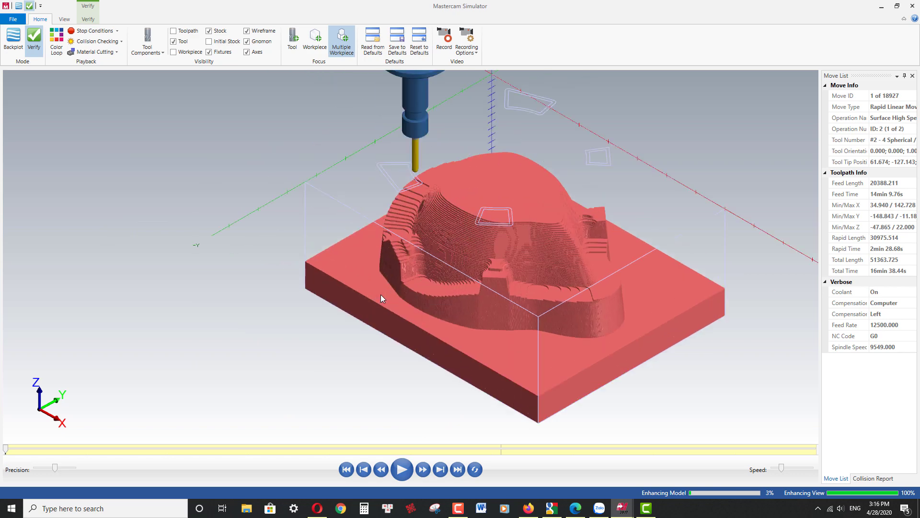
{"action": "scroll", "coordinate": [683, 239], "scroll_direction": "up", "scroll_amount": 2}
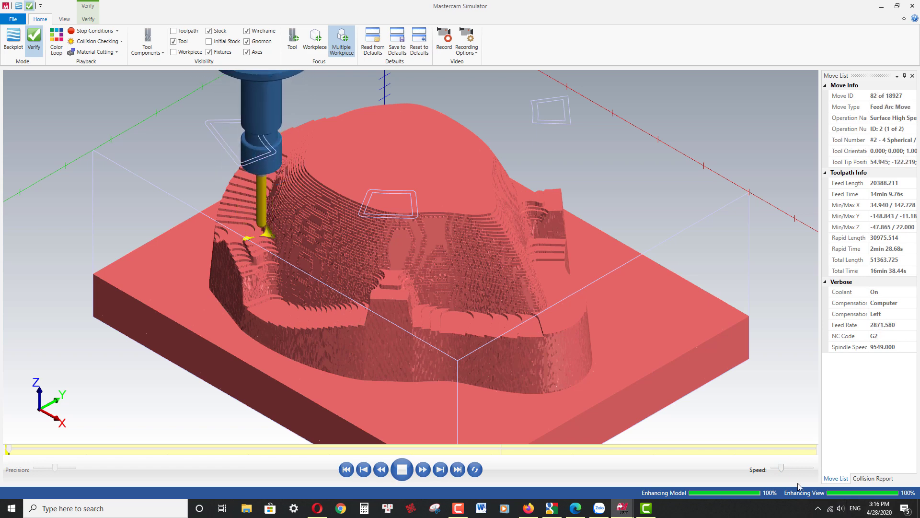
{"action": "left_click", "coordinate": [790, 470]}
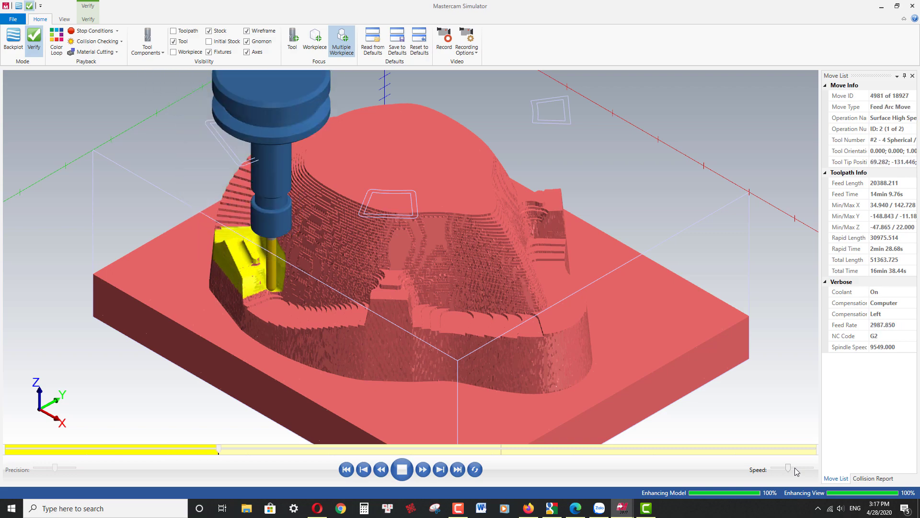
Watch the remaining clip blocks being machined from the opposite side of the core
{"action": "middle_click_drag", "start_coordinate": [765, 415], "coordinate": [708, 401]}
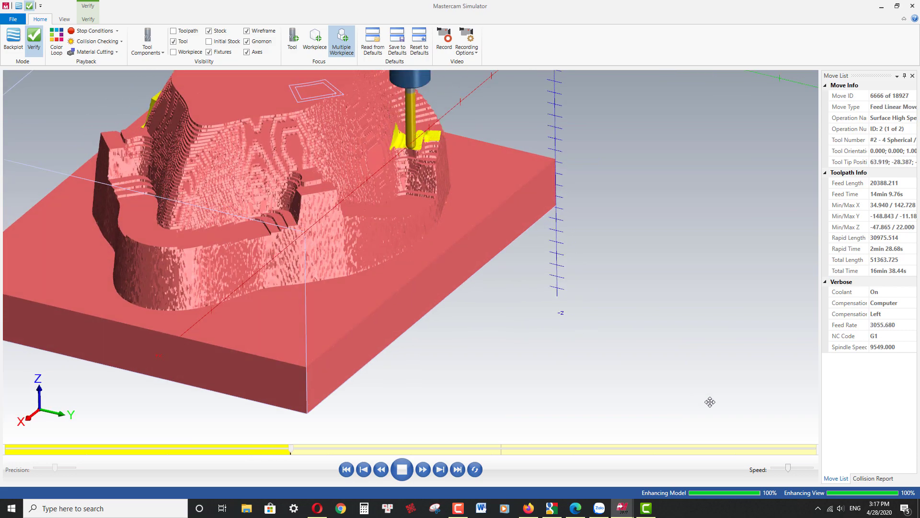
{"action": "scroll", "coordinate": [615, 249], "scroll_direction": "down", "scroll_amount": 3}
{"action": "scroll", "coordinate": [524, 214], "scroll_direction": "up", "scroll_amount": 4}
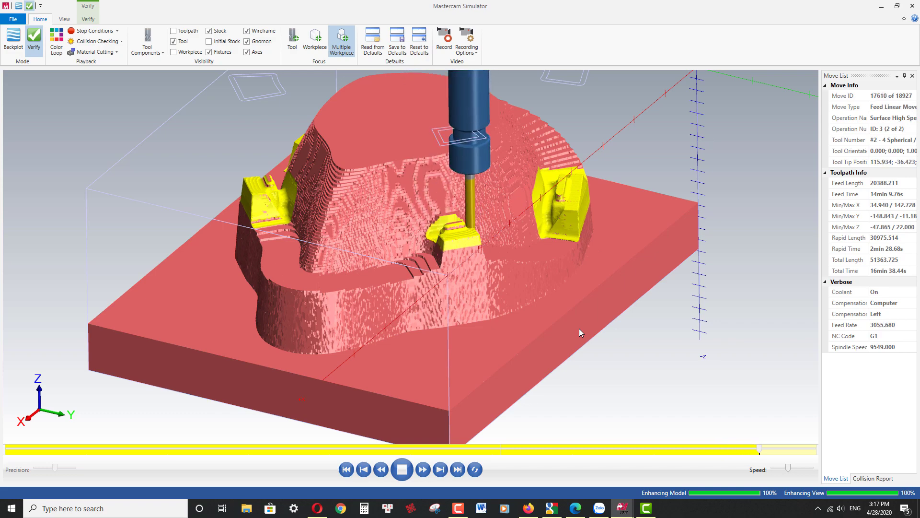
Examine all four machined clip blocks from above and from the side, and close the simulator
{"action": "middle_click_drag", "start_coordinate": [456, 324], "coordinate": [468, 346]}
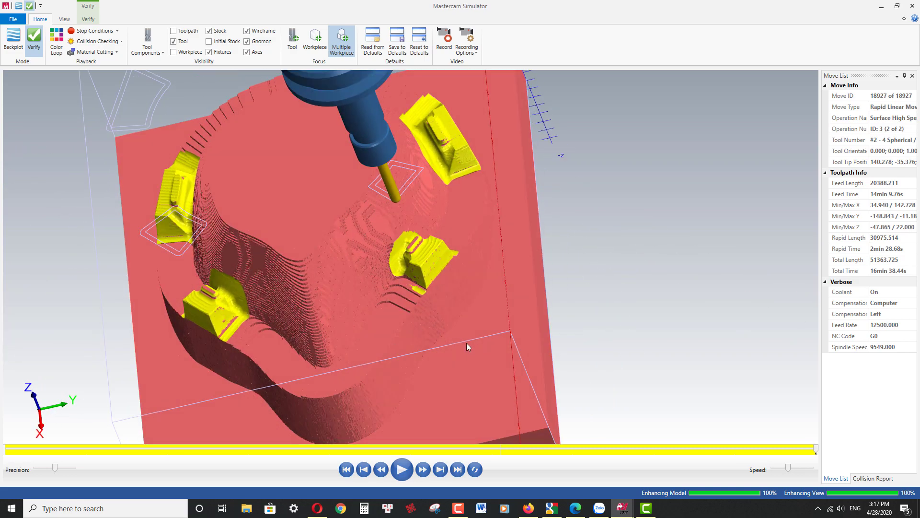
{"action": "middle_click_drag", "start_coordinate": [399, 298], "coordinate": [486, 293]}
{"action": "scroll", "coordinate": [504, 287], "scroll_direction": "down", "scroll_amount": 3}
{"action": "scroll", "coordinate": [500, 283], "scroll_direction": "up", "scroll_amount": 2}
{"action": "scroll", "coordinate": [502, 278], "scroll_direction": "down", "scroll_amount": 1}
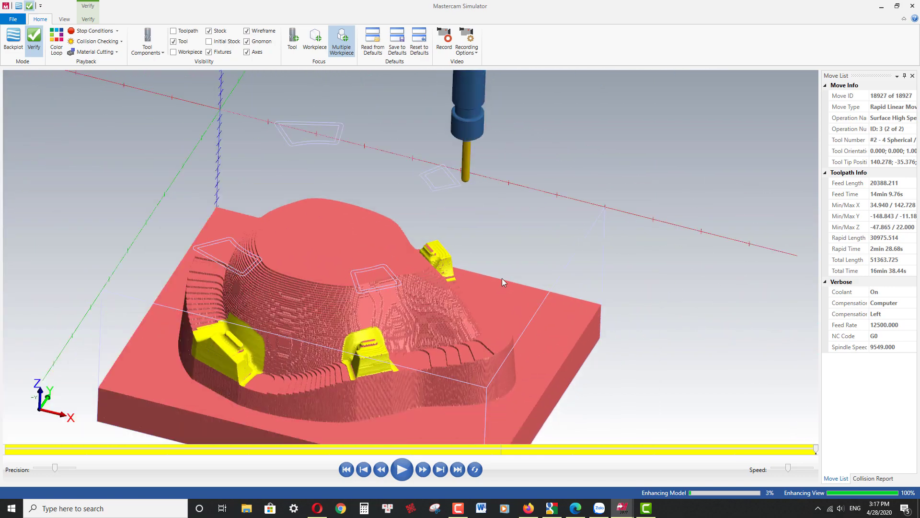
{"action": "scroll", "coordinate": [493, 296], "scroll_direction": "down", "scroll_amount": 4}
{"action": "scroll", "coordinate": [488, 292], "scroll_direction": "up", "scroll_amount": 2}
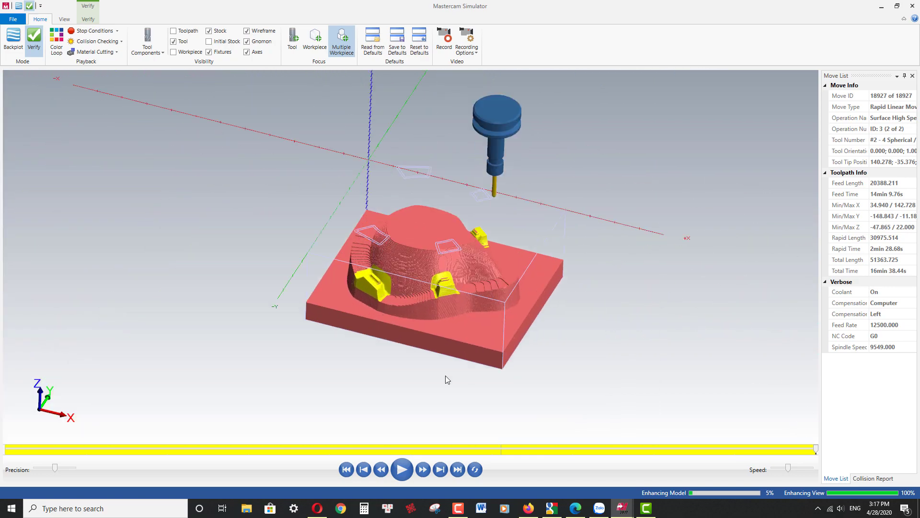
{"action": "scroll", "coordinate": [589, 239], "scroll_direction": "down", "scroll_amount": 1}
{"action": "left_click", "coordinate": [913, 6]}
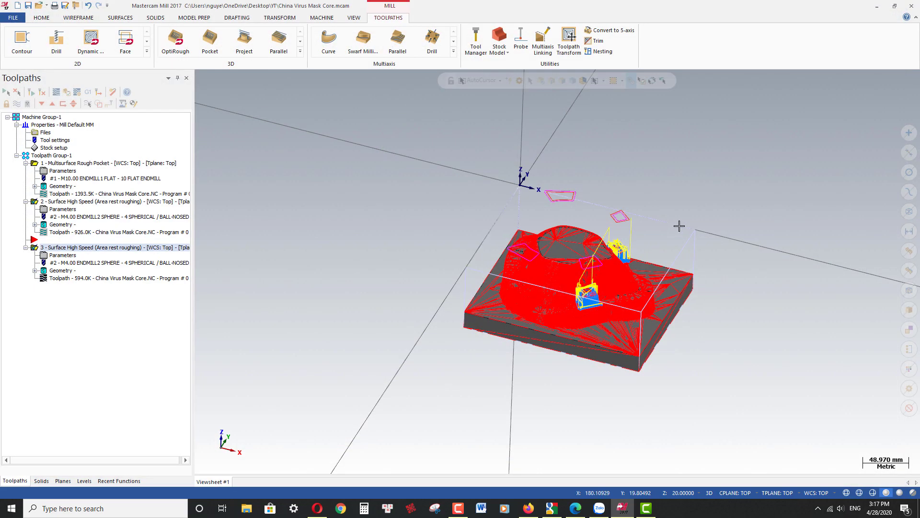
Remove Chain 4, the rear small clip block's boundary, from operation 3's containment and accept the geometry selection
{"action": "scroll", "coordinate": [623, 224], "scroll_direction": "up", "scroll_amount": 5}
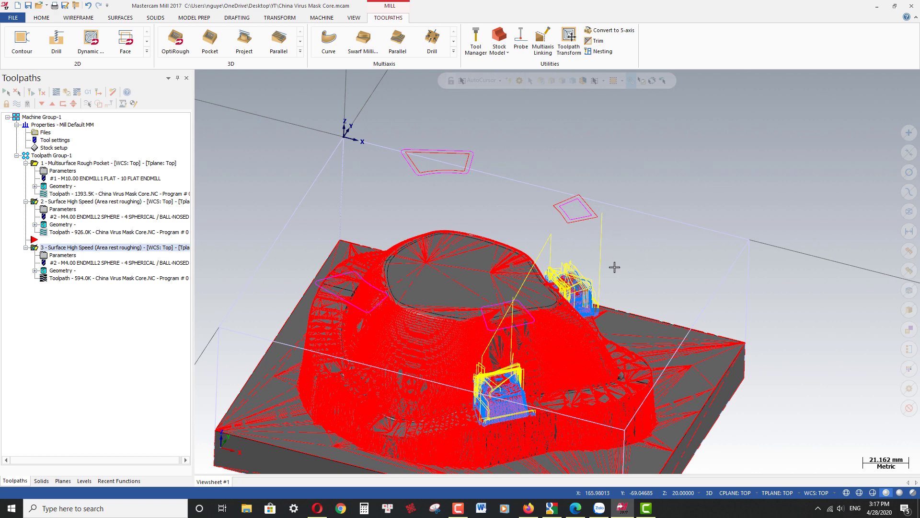
{"action": "scroll", "coordinate": [642, 225], "scroll_direction": "up", "scroll_amount": 1}
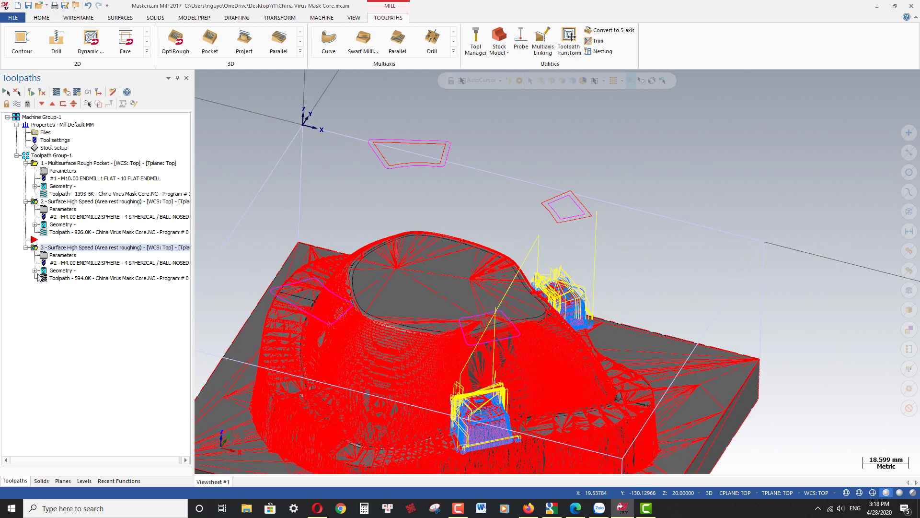
{"action": "left_click", "coordinate": [59, 270]}
{"action": "left_click", "coordinate": [91, 277]}
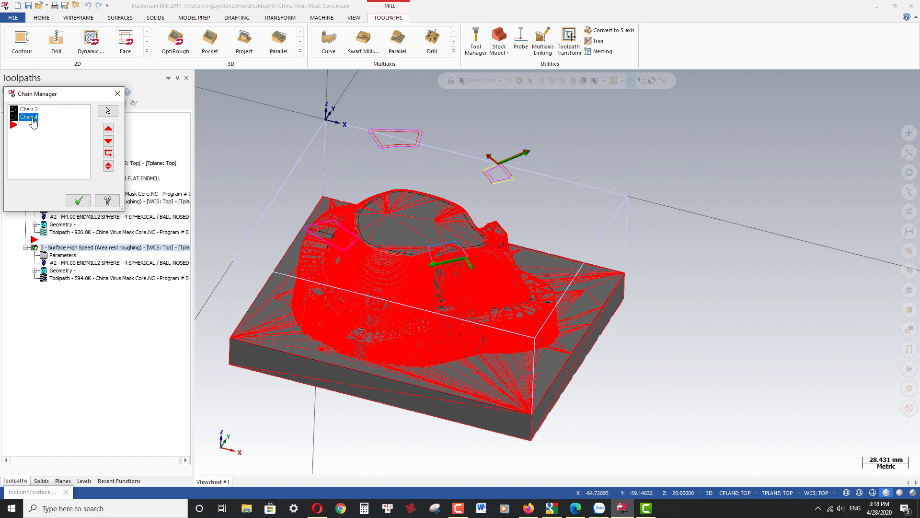
{"action": "key", "text": "Delete"}
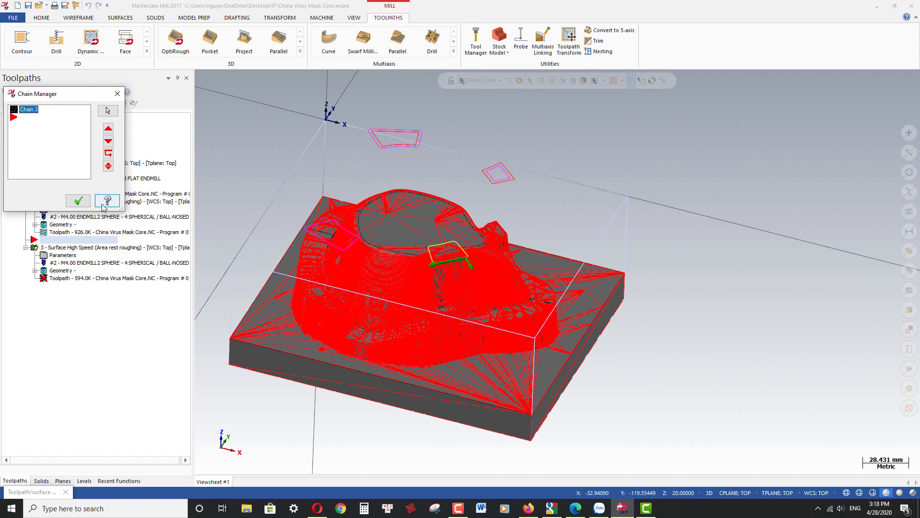
{"action": "left_click", "coordinate": [78, 201]}
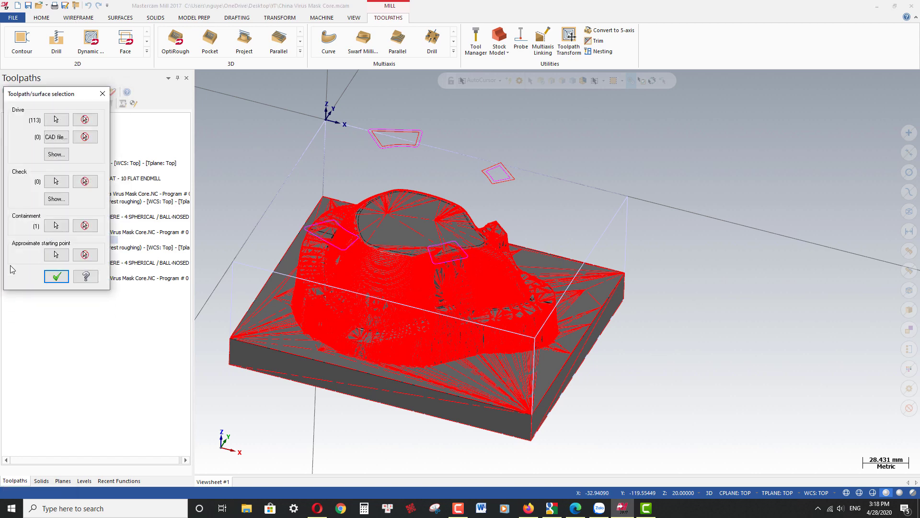
{"action": "left_click", "coordinate": [55, 275]}
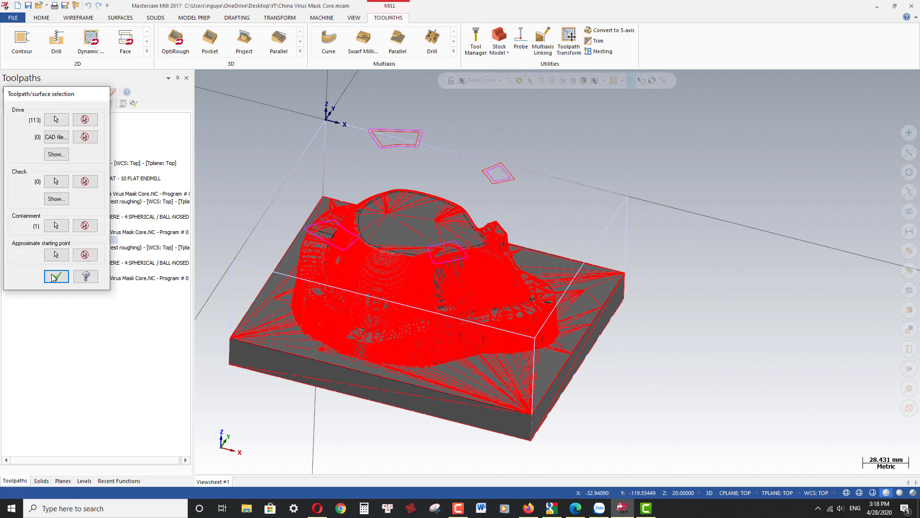
Offset a copy of the rear small clip block's outline chain outward by 2.0 mm with sharp corners
{"action": "left_click", "coordinate": [79, 18]}
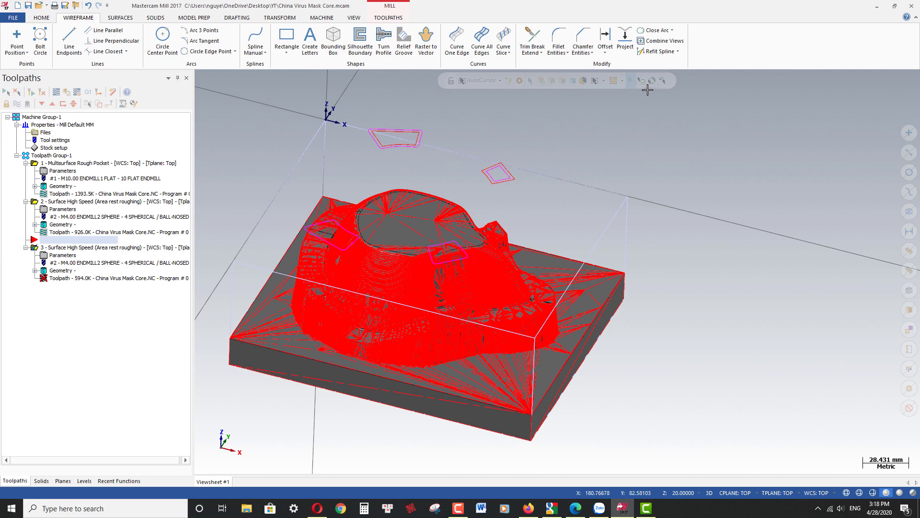
{"action": "left_click", "coordinate": [606, 53]}
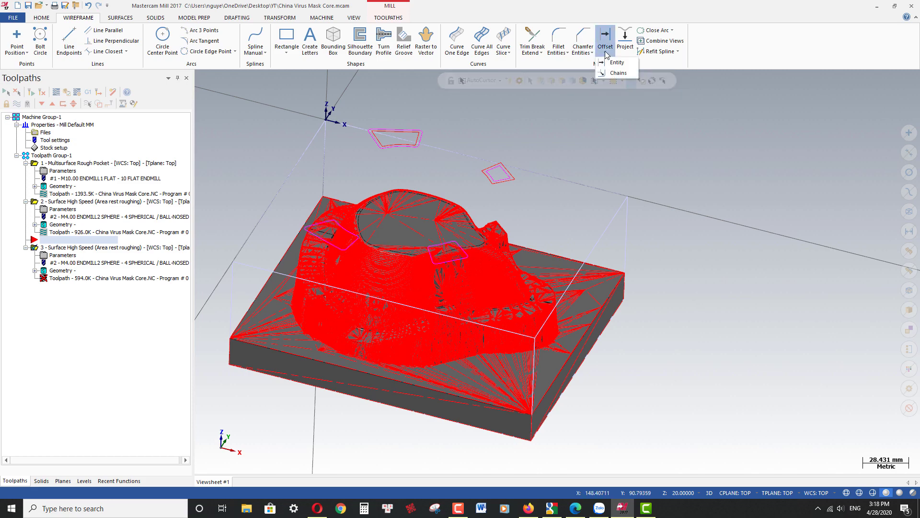
{"action": "left_click", "coordinate": [618, 74]}
{"action": "scroll", "coordinate": [489, 159], "scroll_direction": "up", "scroll_amount": 5}
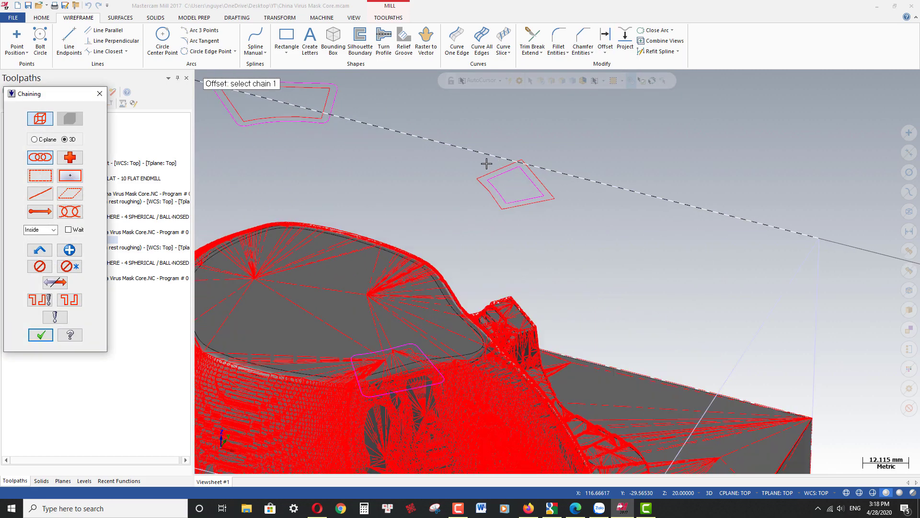
{"action": "left_click", "coordinate": [497, 211]}
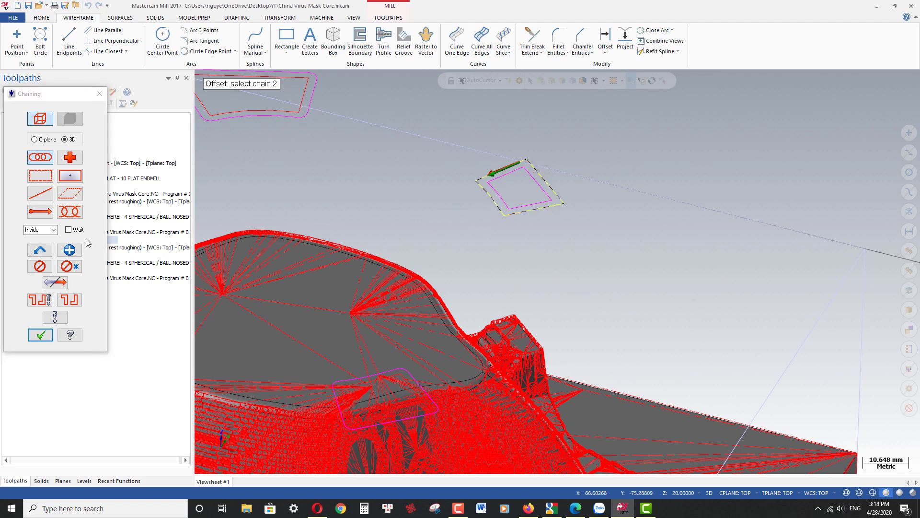
{"action": "left_click", "coordinate": [62, 287]}
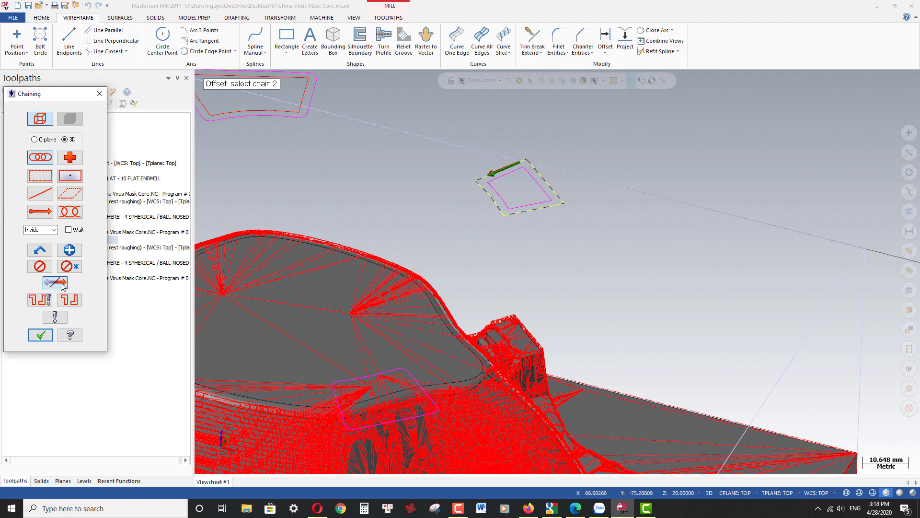
{"action": "left_click", "coordinate": [38, 335]}
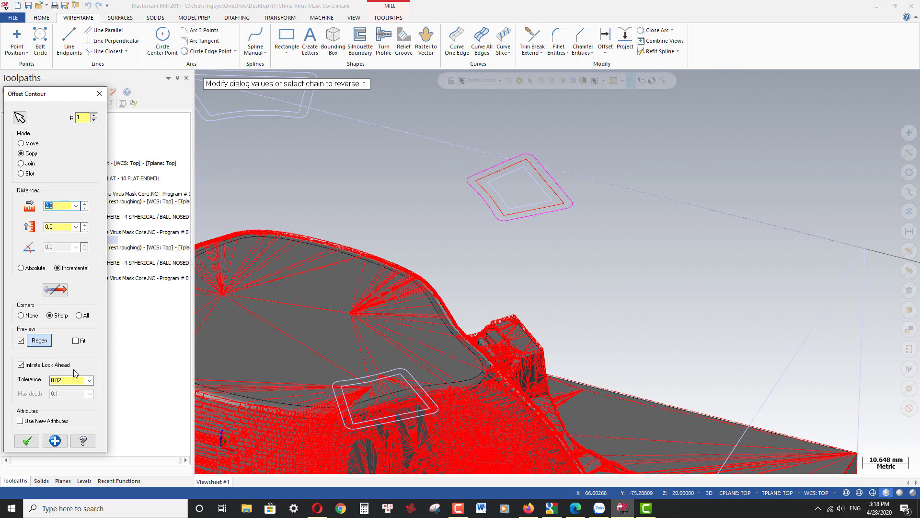
{"action": "left_click", "coordinate": [27, 441]}
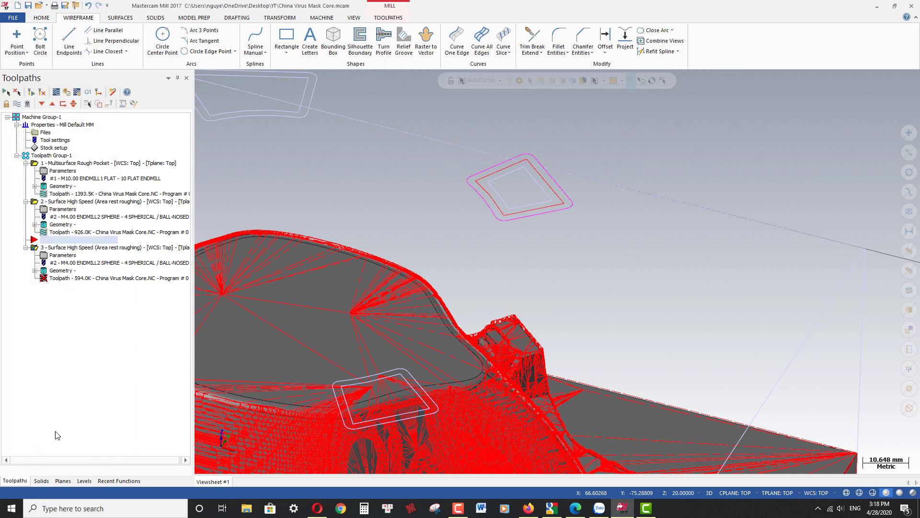
Add the outer offset chain around the rear small clip block, direction reversed, to operation 3's containment and accept the geometry selection
{"action": "left_click", "coordinate": [59, 271]}
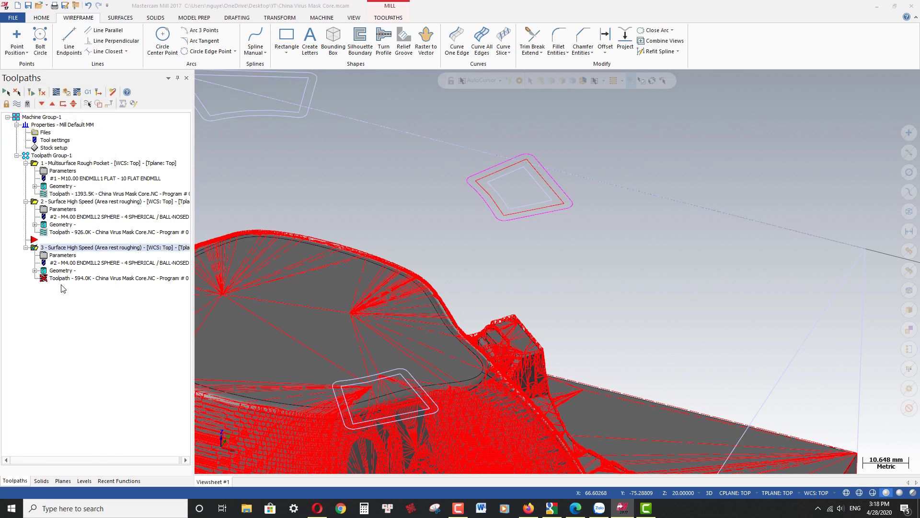
{"action": "left_click", "coordinate": [56, 226]}
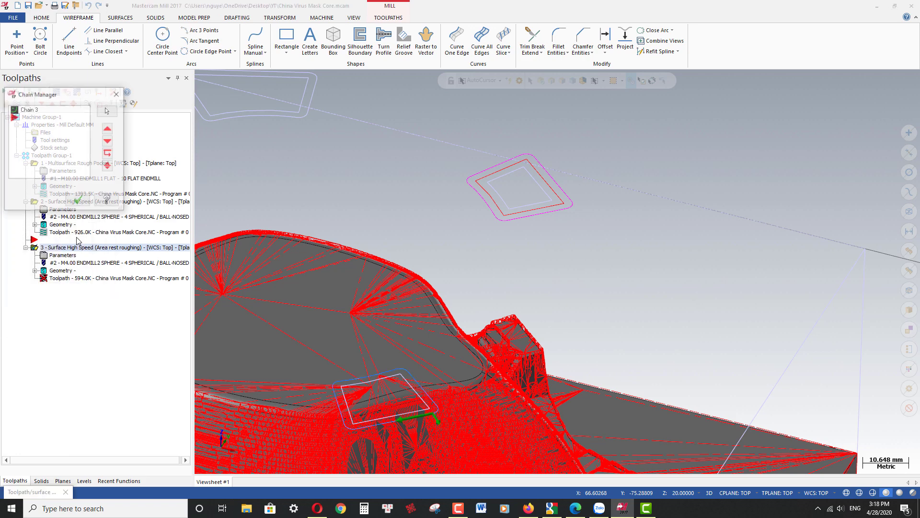
{"action": "right_click", "coordinate": [58, 163]}
{"action": "left_click", "coordinate": [81, 166]}
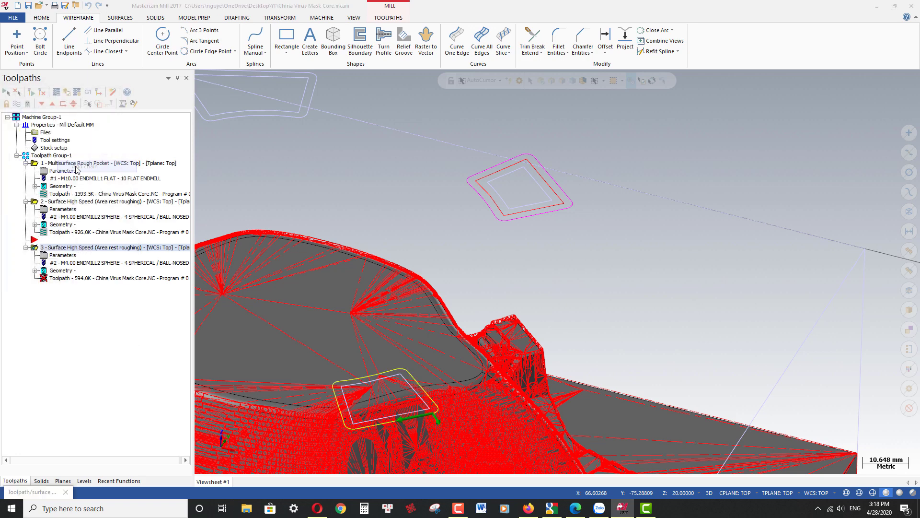
{"action": "left_click", "coordinate": [475, 171]}
{"action": "left_click", "coordinate": [65, 285]}
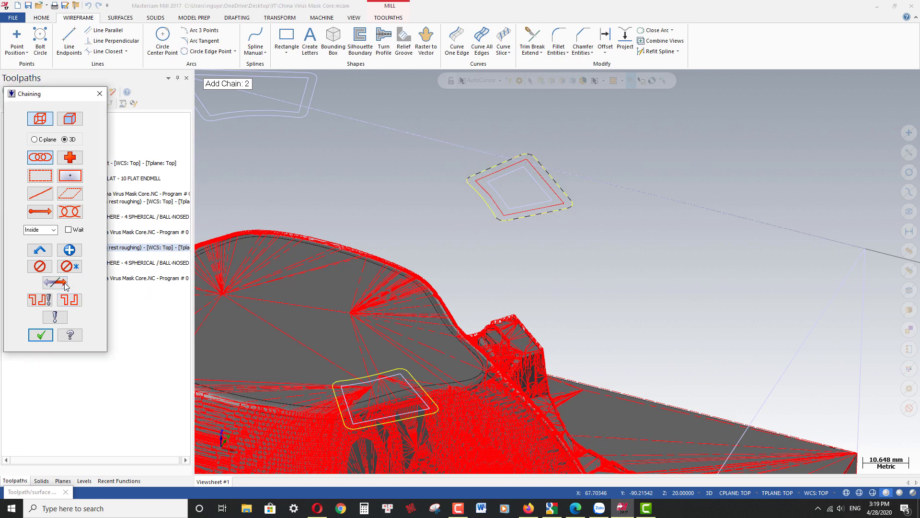
{"action": "left_click", "coordinate": [40, 336]}
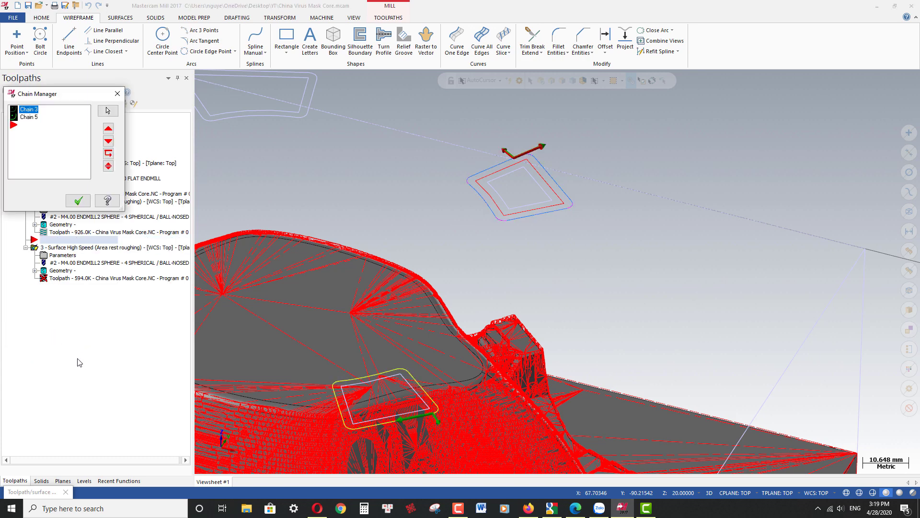
{"action": "left_click", "coordinate": [78, 201]}
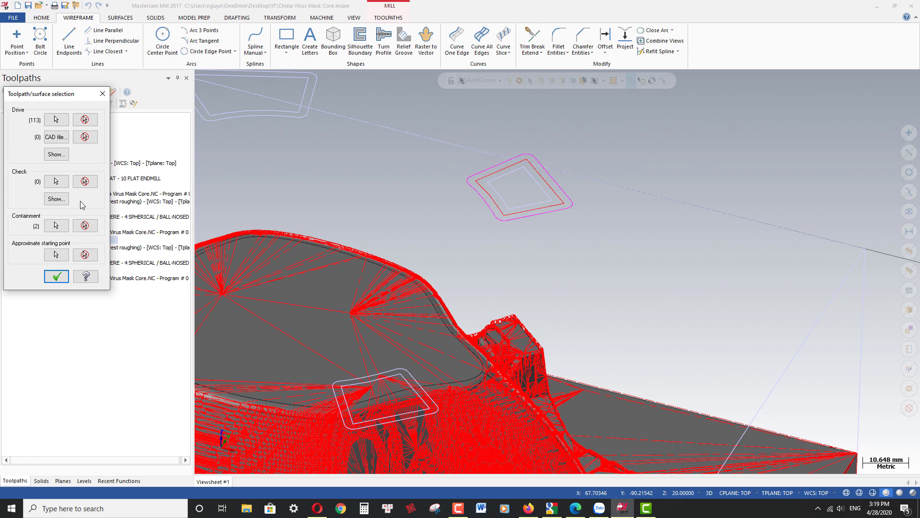
{"action": "left_click", "coordinate": [57, 277]}
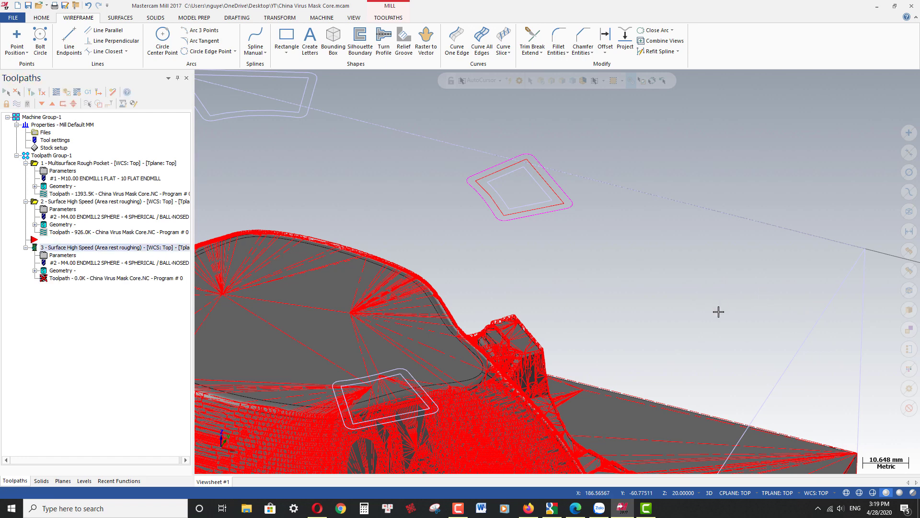
Regenerate operation 3's toolpath and show it on the core in the isometric view
{"action": "scroll", "coordinate": [667, 240], "scroll_direction": "down", "scroll_amount": 1}
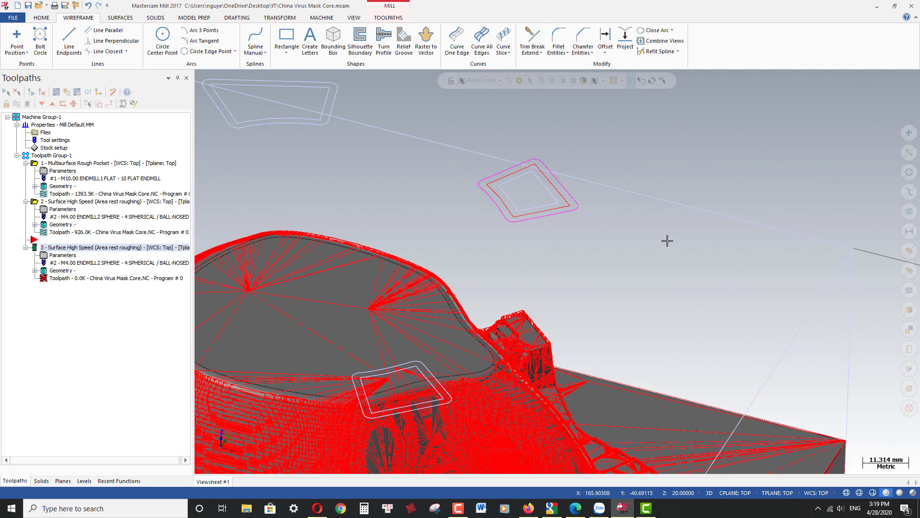
{"action": "key", "text": "alt+7"}
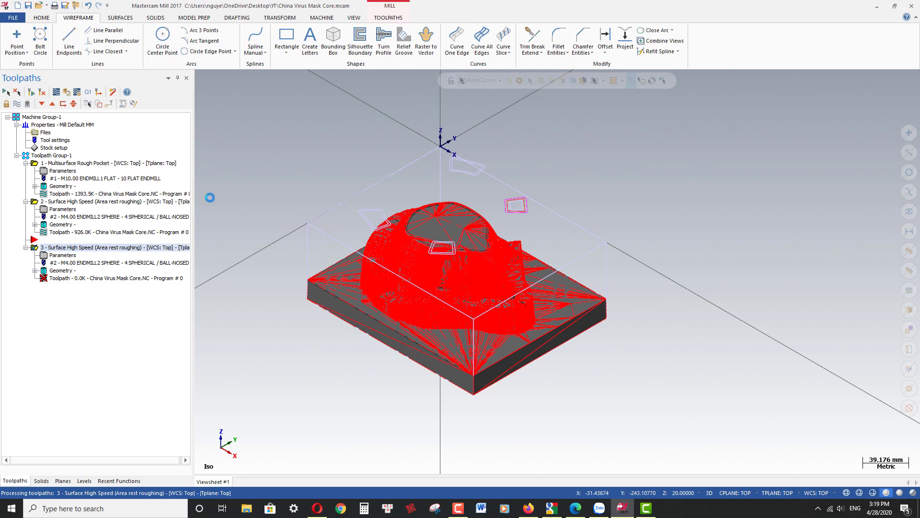
{"action": "middle_click_drag", "start_coordinate": [396, 219], "coordinate": [582, 280]}
{"action": "key", "text": "alt+7"}
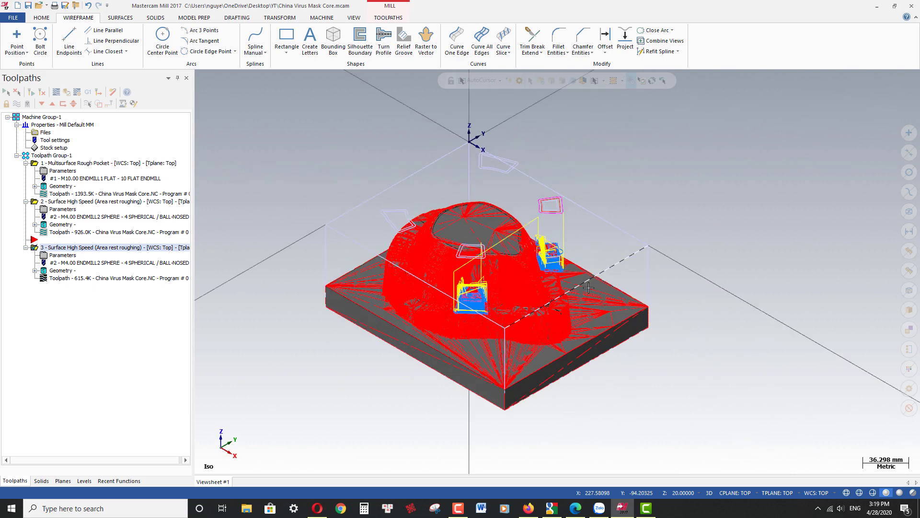
{"action": "scroll", "coordinate": [422, 245], "scroll_direction": "up", "scroll_amount": 1}
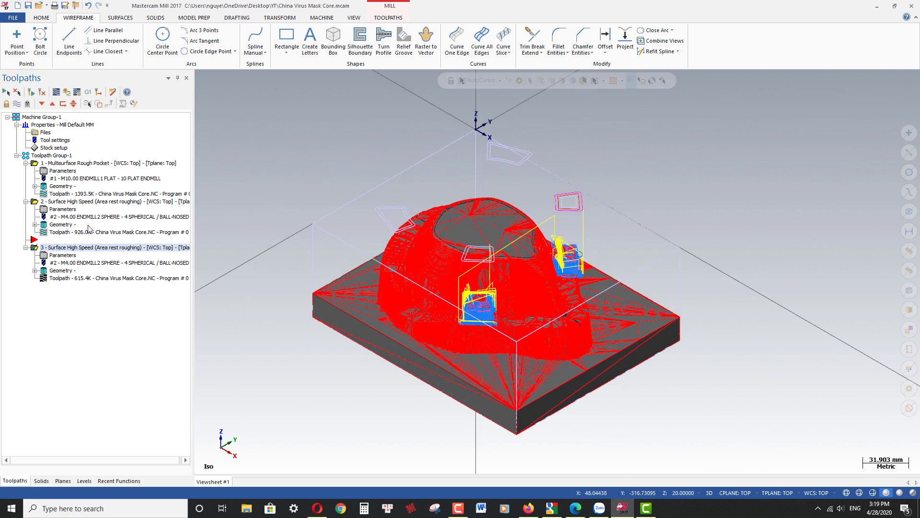
Verify operation 3 alone on the STL stock, check the two small clip blocks, and close the simulator
{"action": "left_click", "coordinate": [66, 94]}
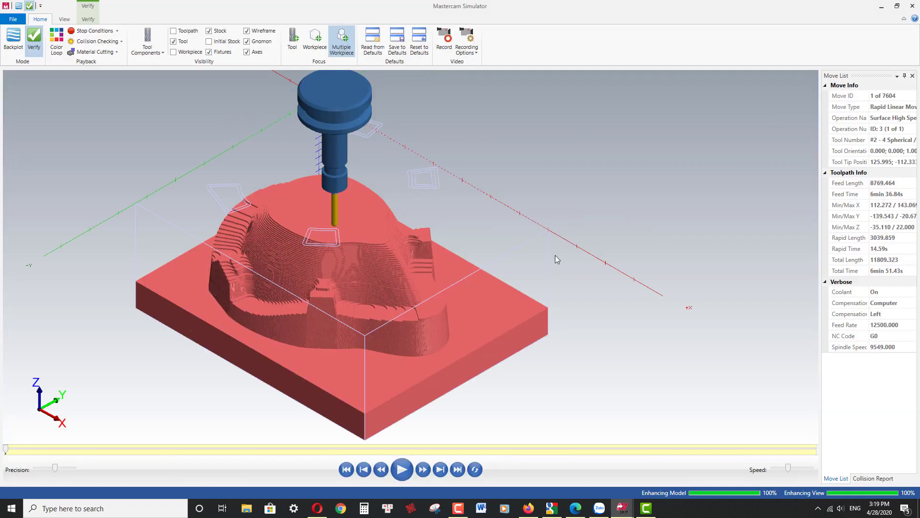
{"action": "scroll", "coordinate": [410, 288], "scroll_direction": "up", "scroll_amount": 5}
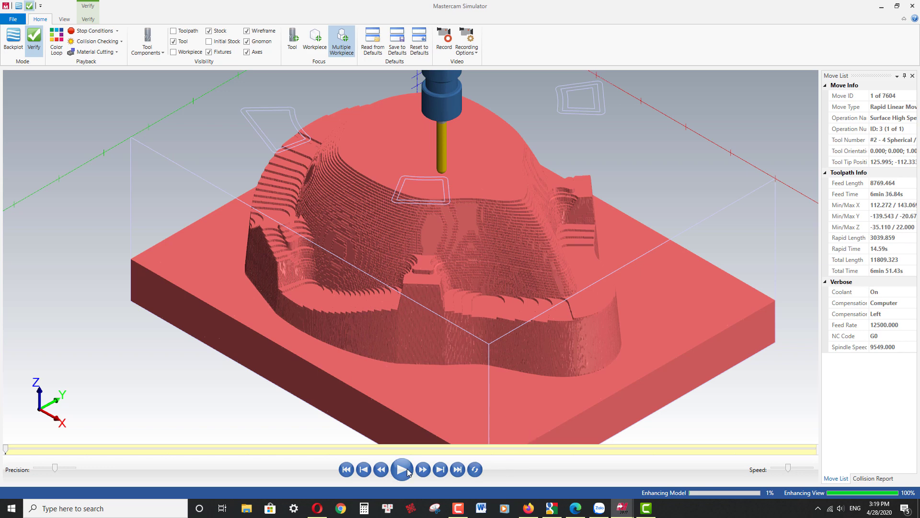
{"action": "left_click", "coordinate": [402, 470]}
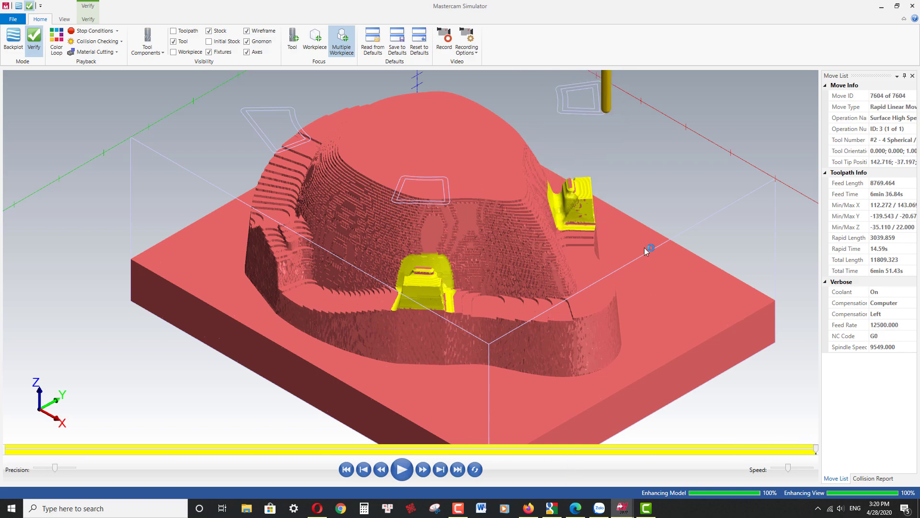
{"action": "middle_click_drag", "start_coordinate": [631, 246], "coordinate": [633, 266]}
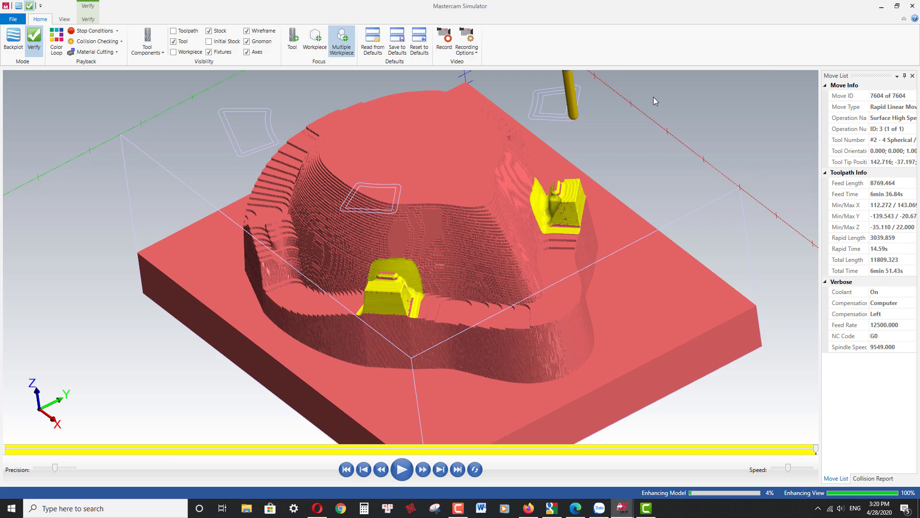
{"action": "left_click", "coordinate": [910, 7]}
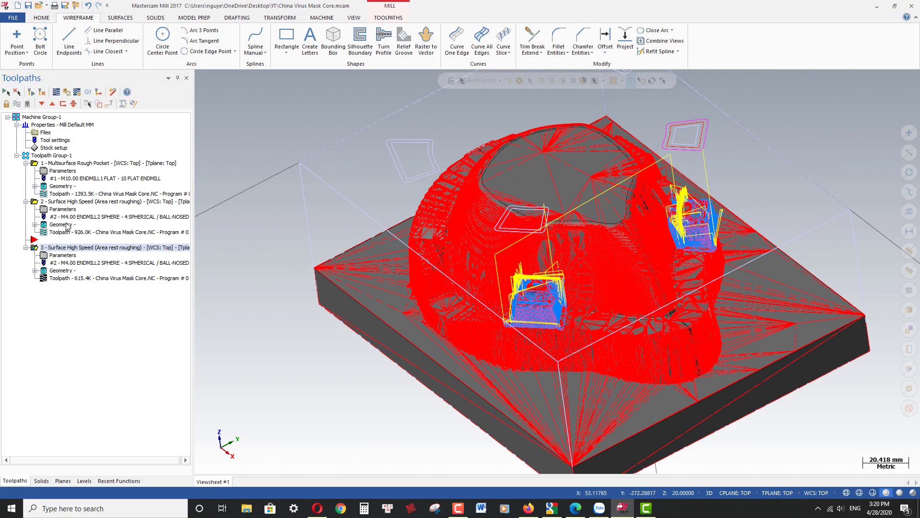
Verify operations 2 and 3 together on the STL stock, watching the clip blocks being machined up close from the opposite side
{"action": "left_click", "coordinate": [65, 203], "text": "ctrl"}
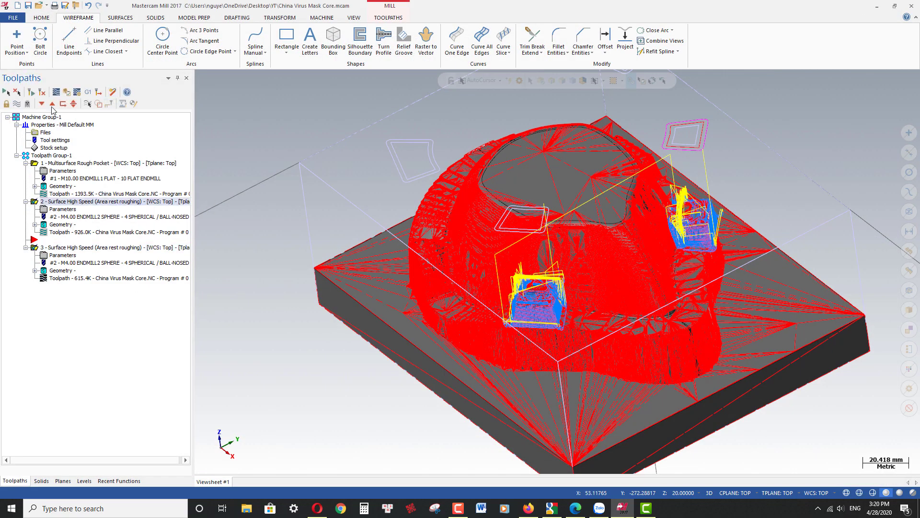
{"action": "left_click", "coordinate": [67, 92]}
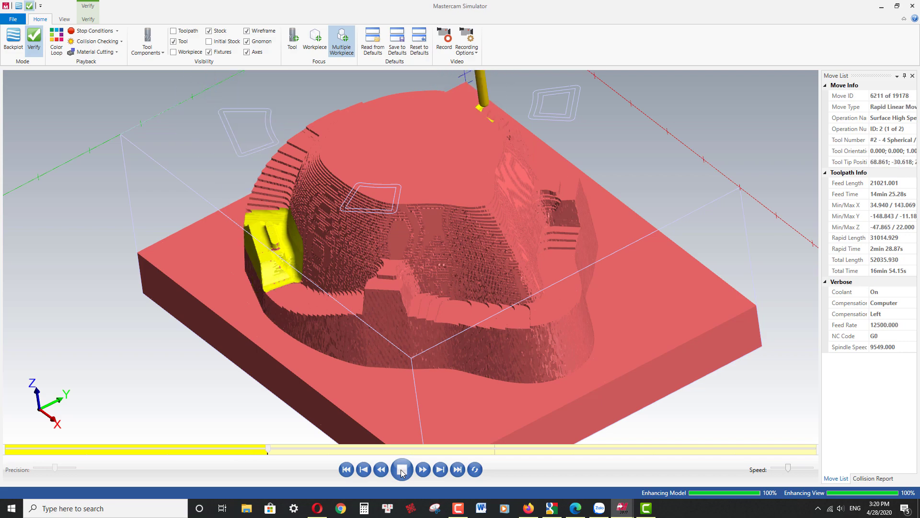
{"action": "middle_click_drag", "start_coordinate": [514, 270], "coordinate": [485, 279]}
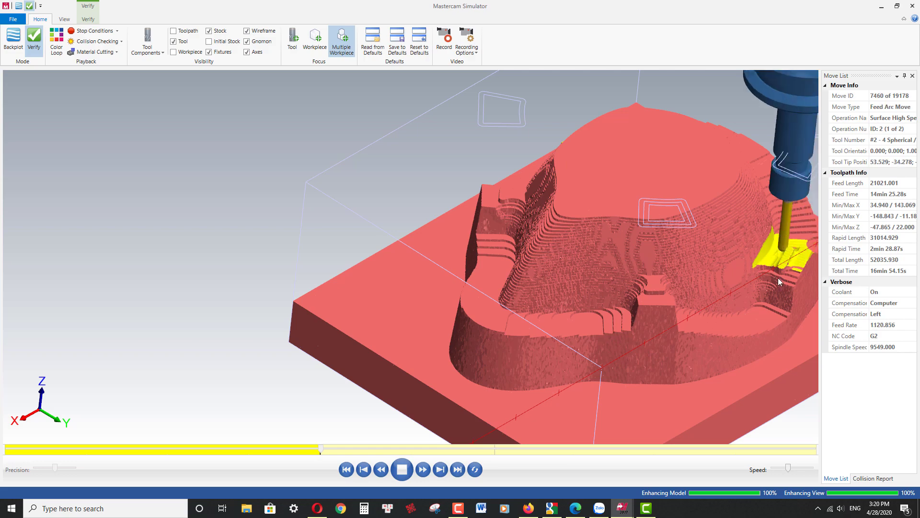
{"action": "scroll", "coordinate": [778, 277], "scroll_direction": "up", "scroll_amount": 3}
{"action": "scroll", "coordinate": [430, 270], "scroll_direction": "down", "scroll_amount": 2}
{"action": "scroll", "coordinate": [583, 286], "scroll_direction": "up", "scroll_amount": 2}
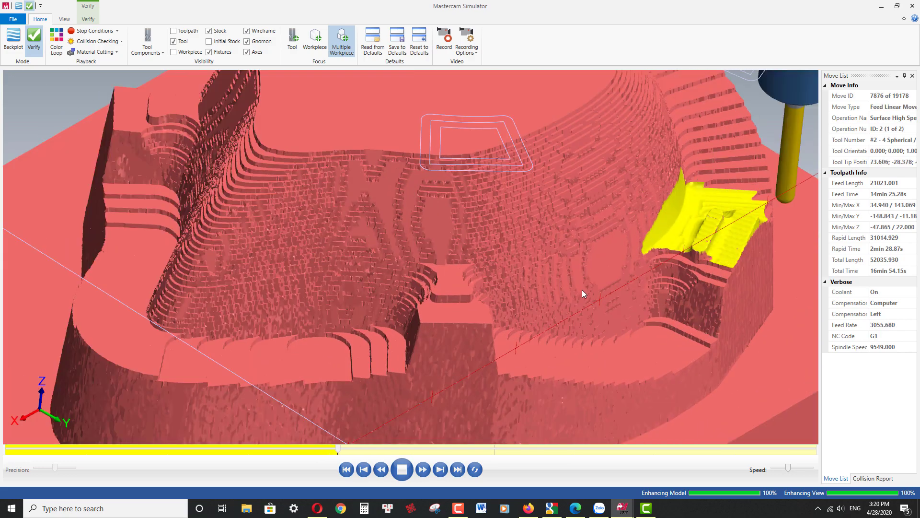
{"action": "scroll", "coordinate": [565, 300], "scroll_direction": "down", "scroll_amount": 1}
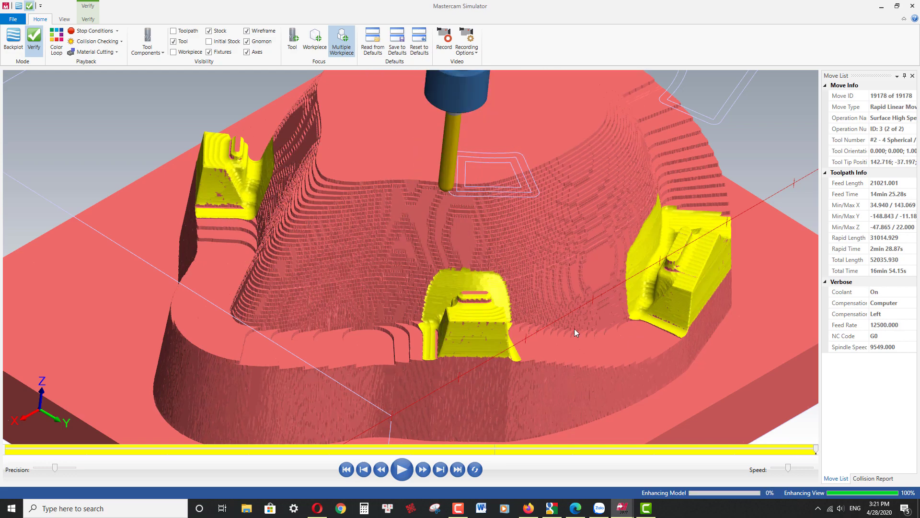
Examine the machined clip blocks across the whole core from several angles and in the isometric view
{"action": "scroll", "coordinate": [352, 227], "scroll_direction": "down", "scroll_amount": 3}
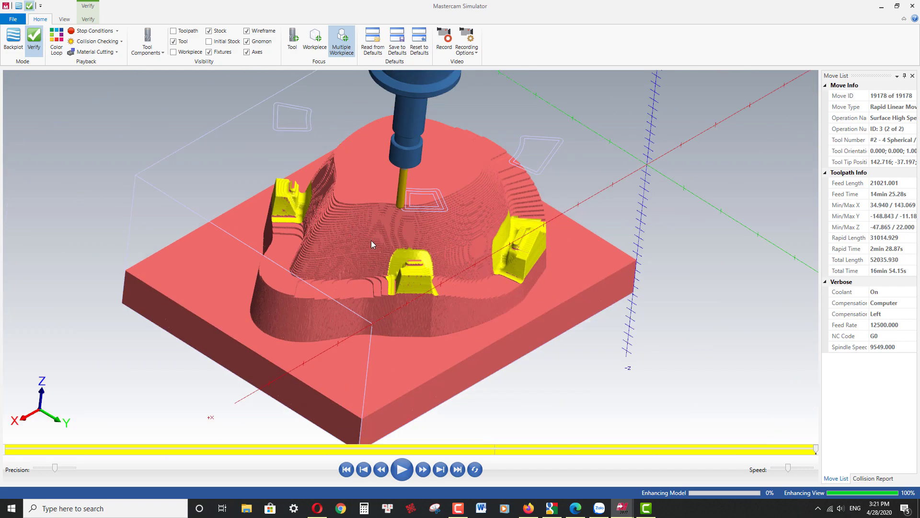
{"action": "middle_click_drag", "start_coordinate": [371, 241], "coordinate": [416, 264]}
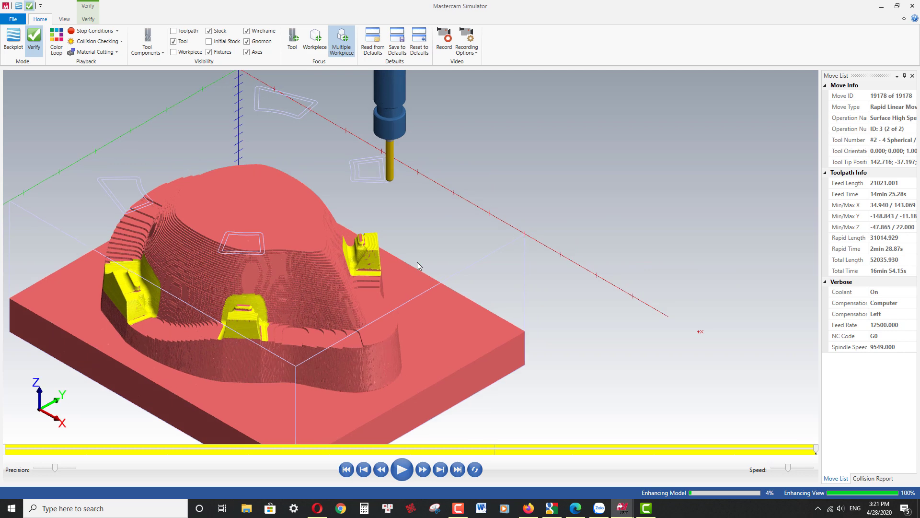
{"action": "key", "text": "alt+F1"}
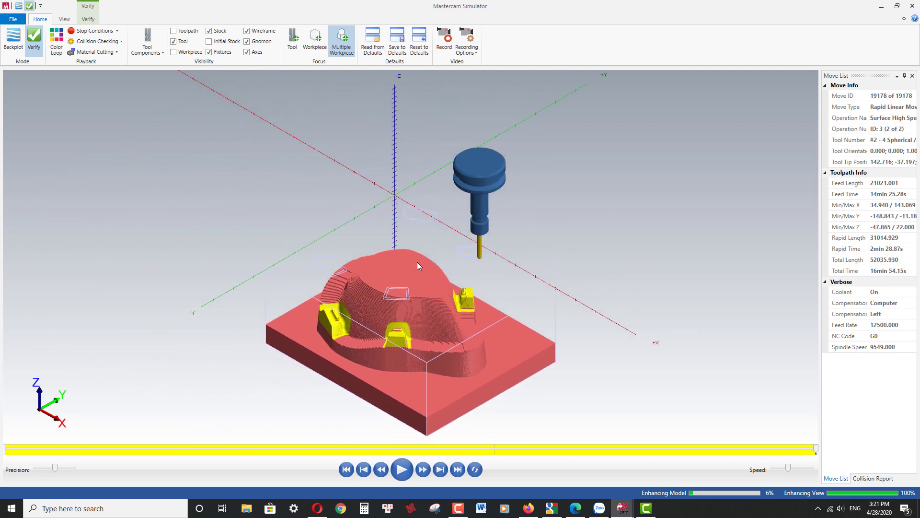
{"action": "scroll", "coordinate": [382, 372], "scroll_direction": "up", "scroll_amount": 2}
{"action": "scroll", "coordinate": [389, 242], "scroll_direction": "down", "scroll_amount": 1}
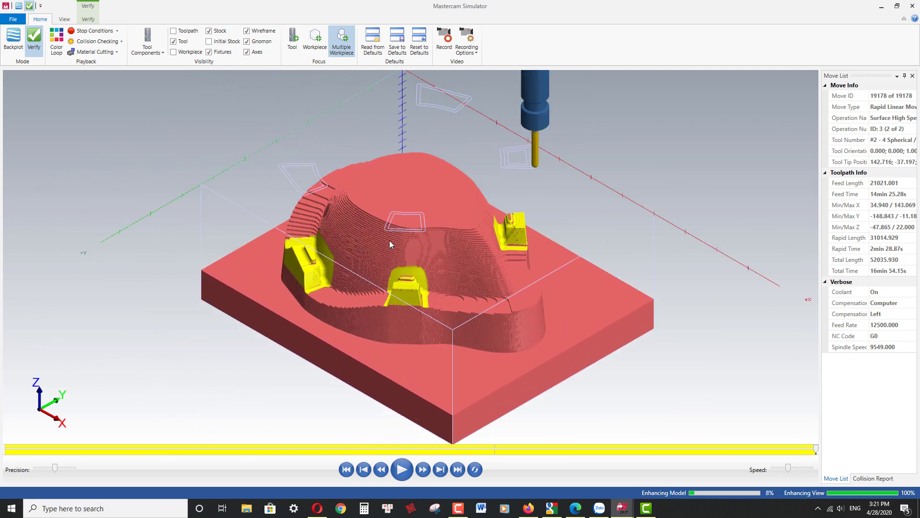
{"action": "scroll", "coordinate": [577, 293], "scroll_direction": "up", "scroll_amount": 2}
{"action": "scroll", "coordinate": [398, 279], "scroll_direction": "down", "scroll_amount": 1}
{"action": "scroll", "coordinate": [543, 292], "scroll_direction": "down", "scroll_amount": 1}
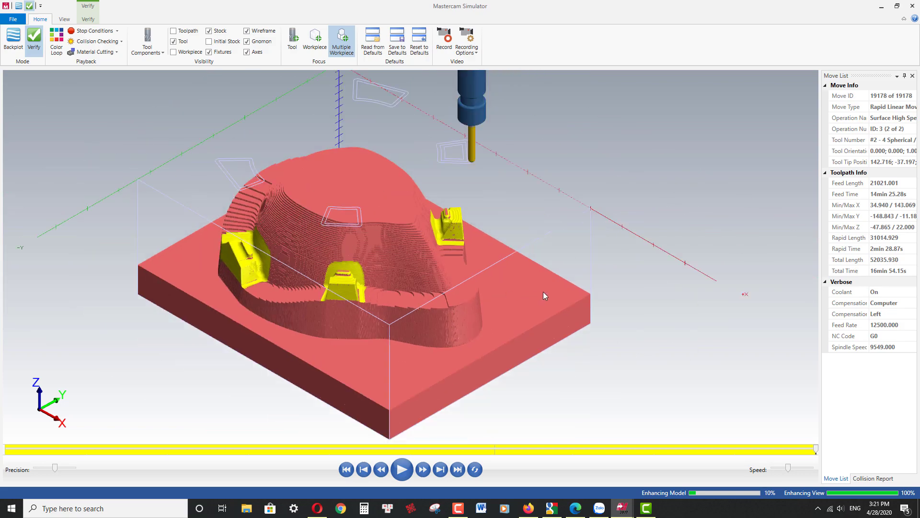
{"action": "scroll", "coordinate": [542, 292], "scroll_direction": "up", "scroll_amount": 3}
{"action": "scroll", "coordinate": [543, 292], "scroll_direction": "down", "scroll_amount": 1}
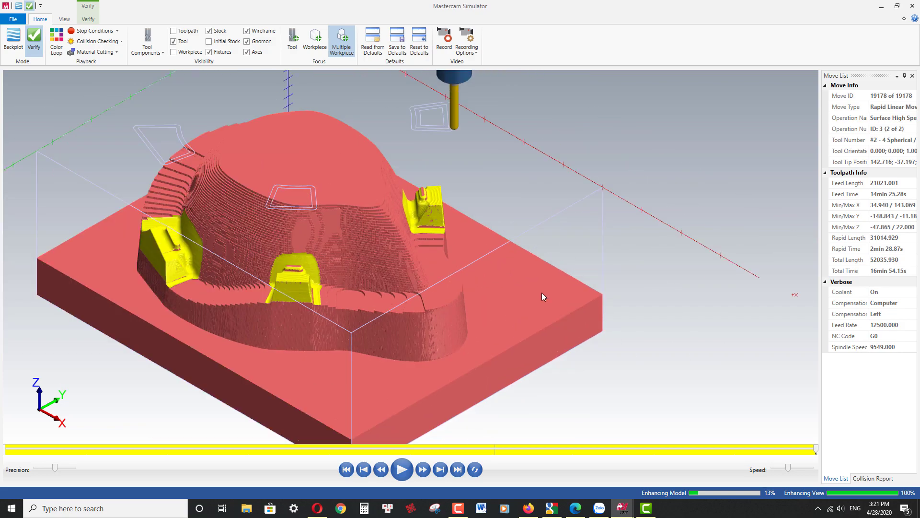
{"action": "scroll", "coordinate": [301, 354], "scroll_direction": "down", "scroll_amount": 2}
{"action": "scroll", "coordinate": [378, 347], "scroll_direction": "up", "scroll_amount": 3}
{"action": "scroll", "coordinate": [442, 338], "scroll_direction": "down", "scroll_amount": 1}
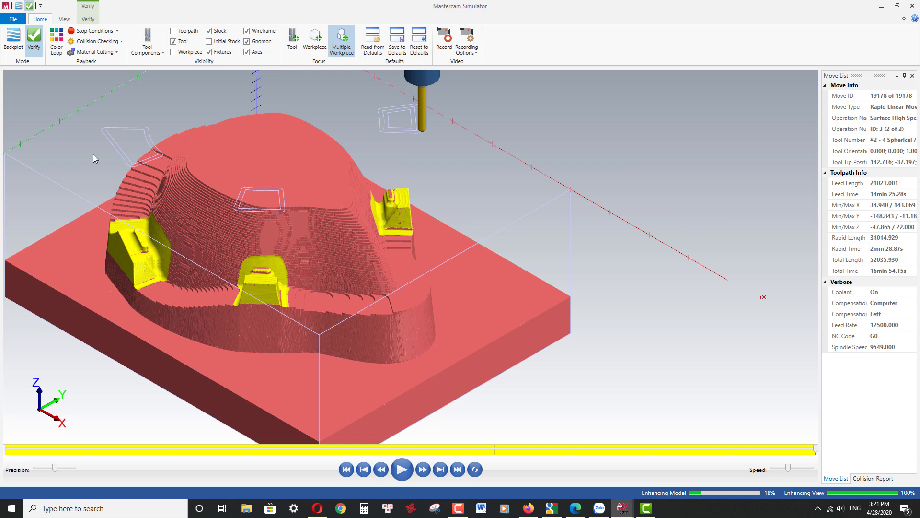
Save the verified stock as an STL file named 2 in the YT folder
{"action": "left_click", "coordinate": [13, 20]}
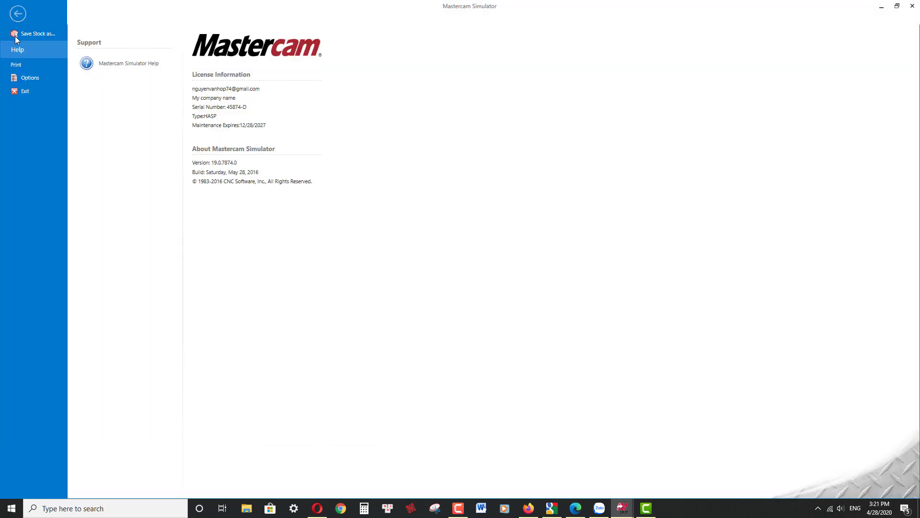
{"action": "left_click", "coordinate": [25, 34]}
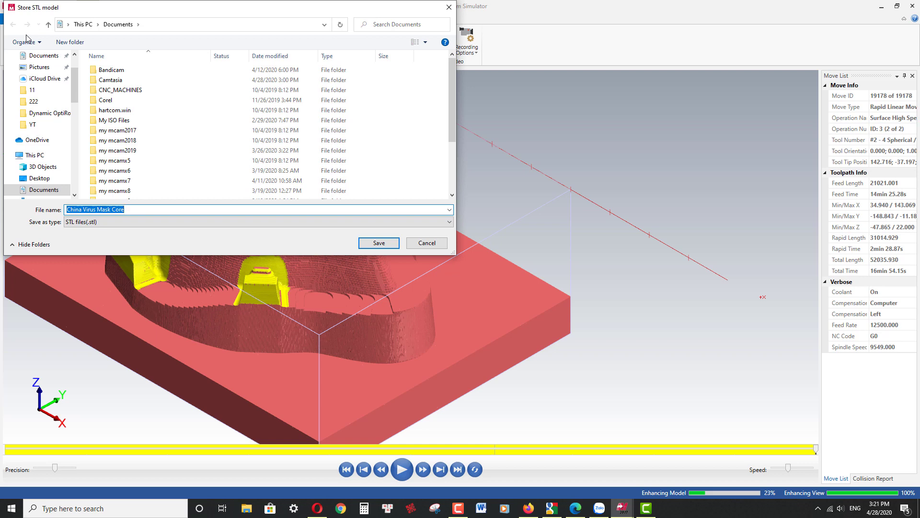
{"action": "left_click", "coordinate": [34, 124]}
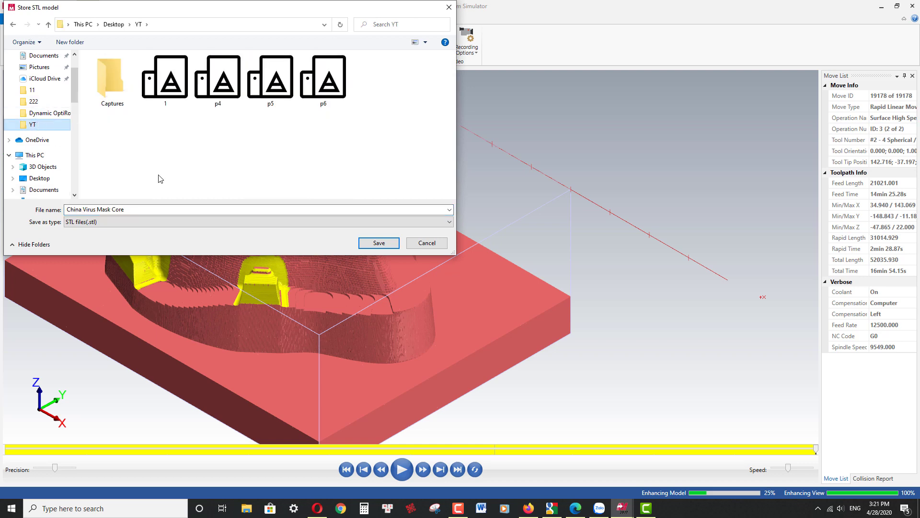
{"action": "left_click_drag", "start_coordinate": [143, 210], "coordinate": [69, 219]}
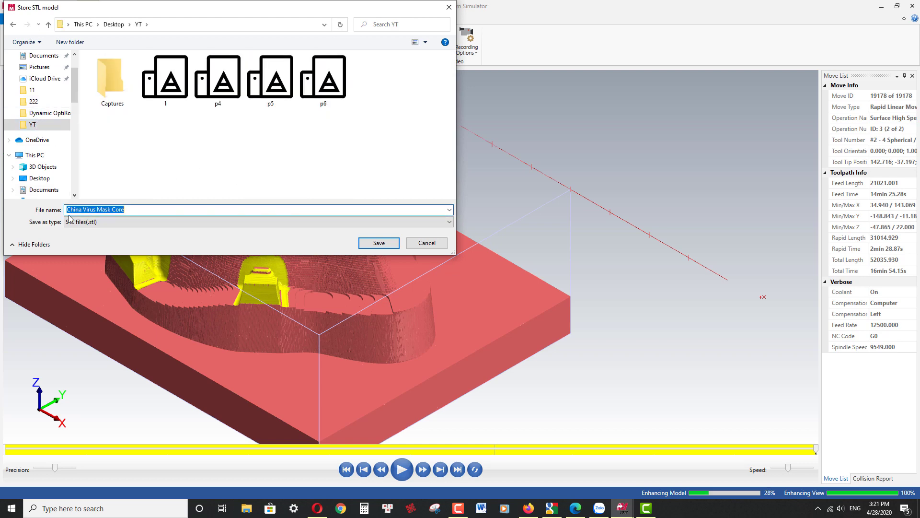
{"action": "type", "text": "2"}
{"action": "key", "text": "Return"}
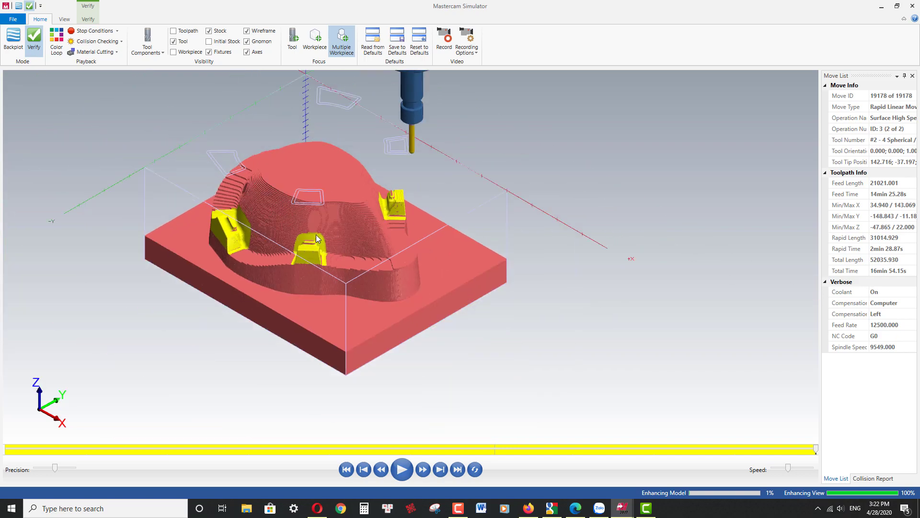
Take a close look at the rest-roughed clip blocks on the core and close the simulator
{"action": "scroll", "coordinate": [297, 220], "scroll_direction": "up", "scroll_amount": 5}
{"action": "mouse_move", "coordinate": [427, 231]}
{"action": "middle_mouse_down"}
{"action": "mouse_move", "coordinate": [421, 214]}
{"action": "mouse_move", "coordinate": [433, 230]}
{"action": "mouse_move", "coordinate": [421, 234]}
{"action": "mouse_move", "coordinate": [431, 232]}
{"action": "middle_mouse_up"}
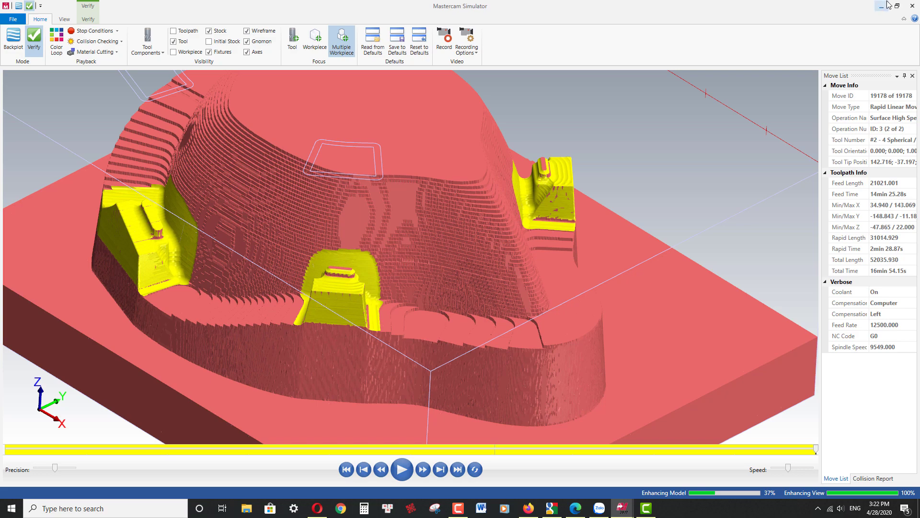
{"action": "left_click", "coordinate": [912, 6]}
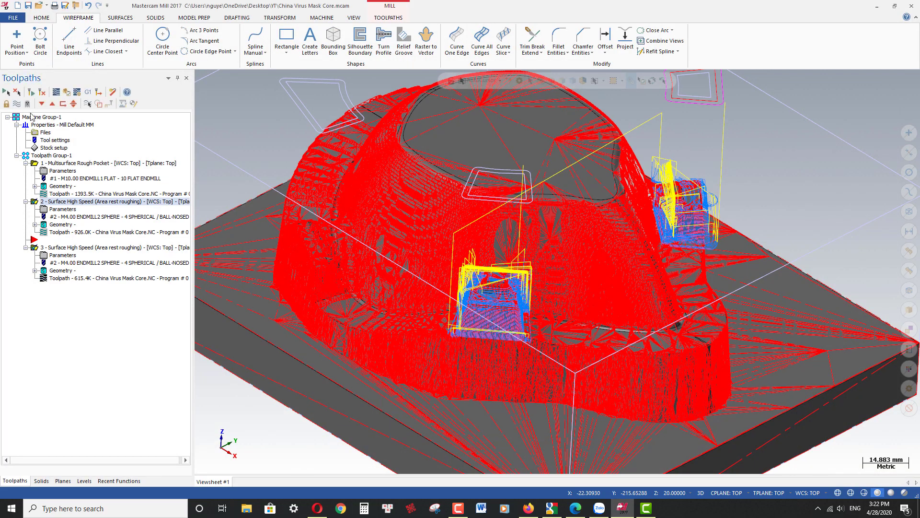
Change the machine group's stock shape from the STL file back to Rectangular in the stock setup
{"action": "left_click", "coordinate": [48, 148]}
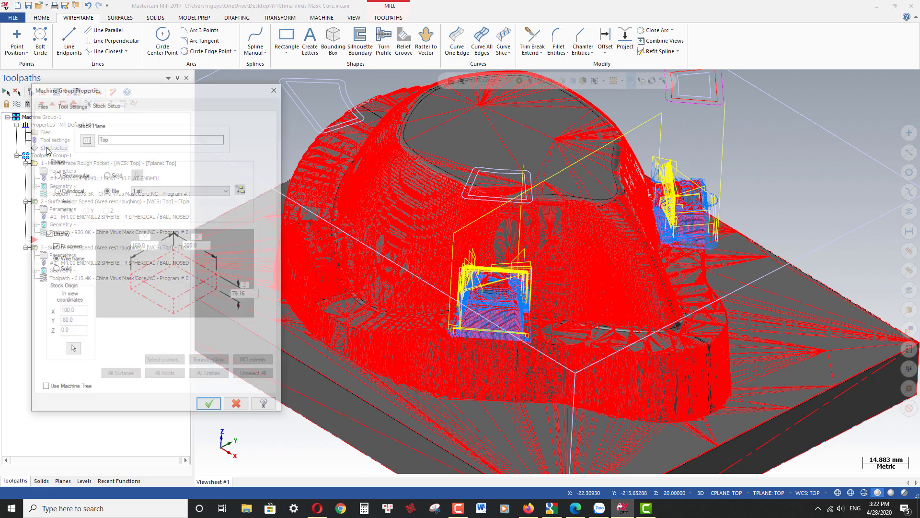
{"action": "left_click", "coordinate": [74, 176]}
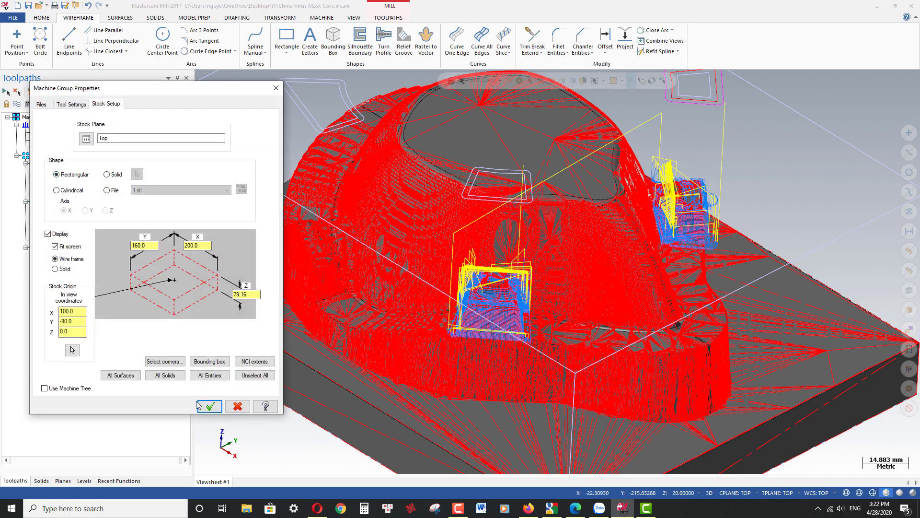
{"action": "left_click", "coordinate": [210, 406]}
{"action": "scroll", "coordinate": [385, 178], "scroll_direction": "down", "scroll_amount": 2}
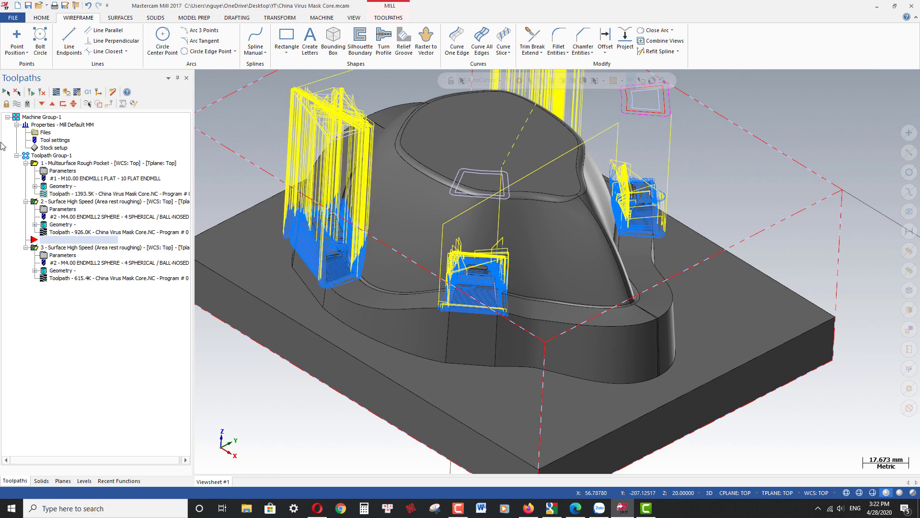
Hide the displayed toolpaths of both area rest roughing operations and view the whole core within its stock boundary
{"action": "left_click", "coordinate": [17, 103]}
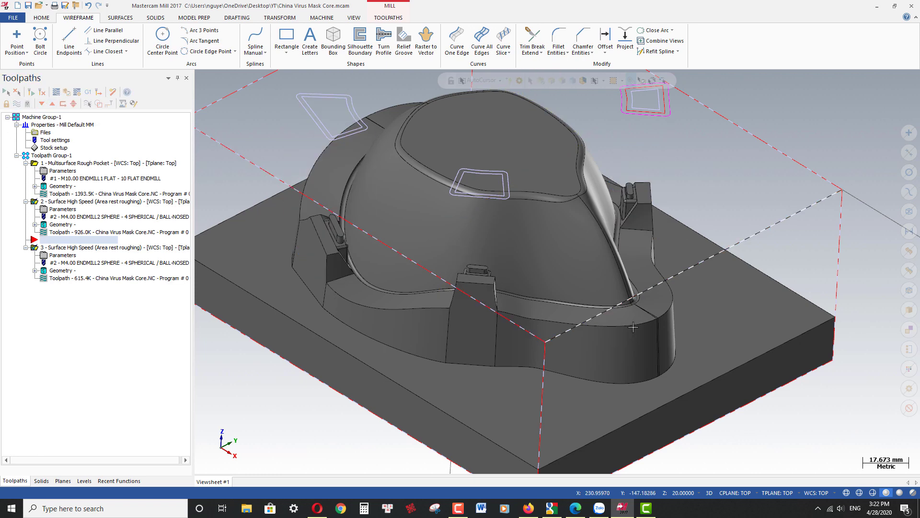
{"action": "scroll", "coordinate": [658, 335], "scroll_direction": "down", "scroll_amount": 2}
{"action": "scroll", "coordinate": [496, 300], "scroll_direction": "down", "scroll_amount": 3}
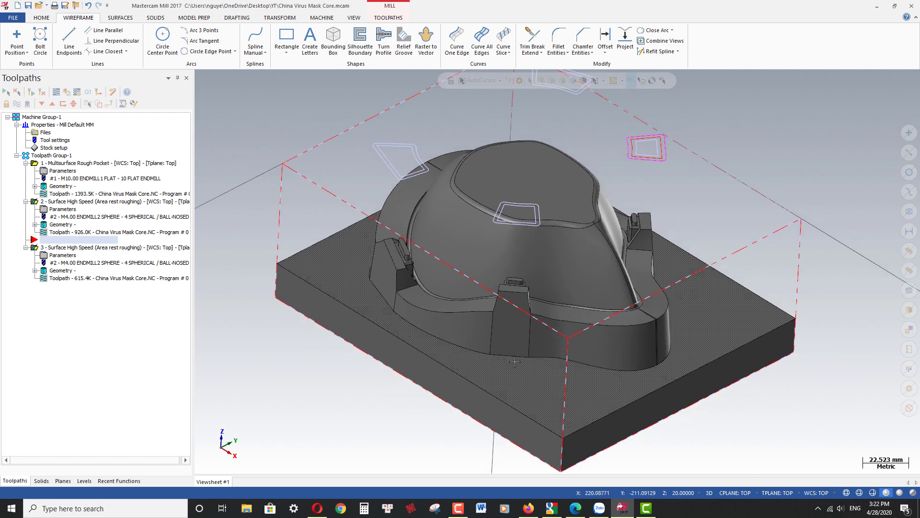
{"action": "scroll", "coordinate": [446, 316], "scroll_direction": "up", "scroll_amount": 1}
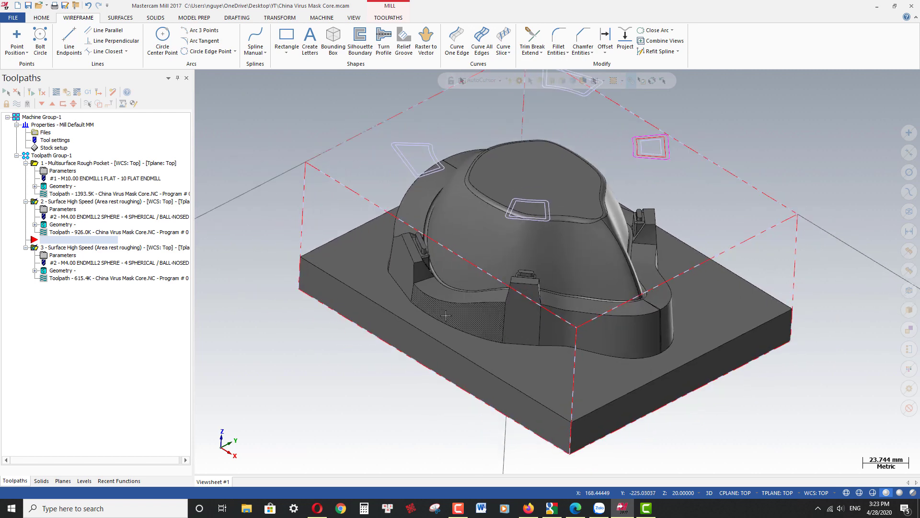